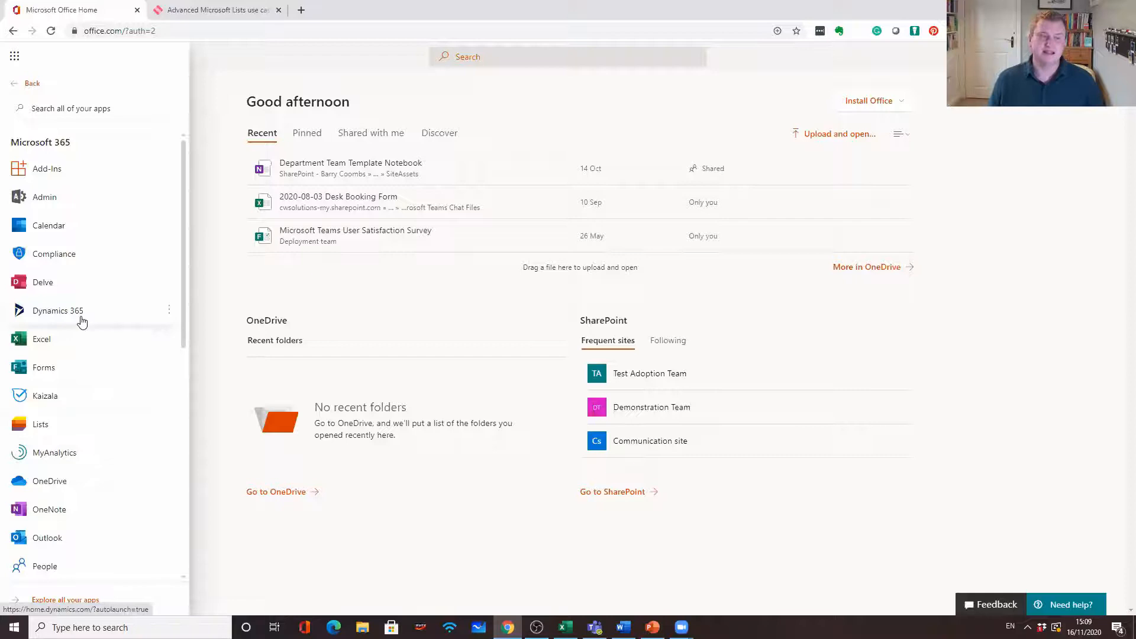
Step: Open the Lists app and remove Asset Manager, Webinar test and Content scheduler from the favorites
click(58, 426)
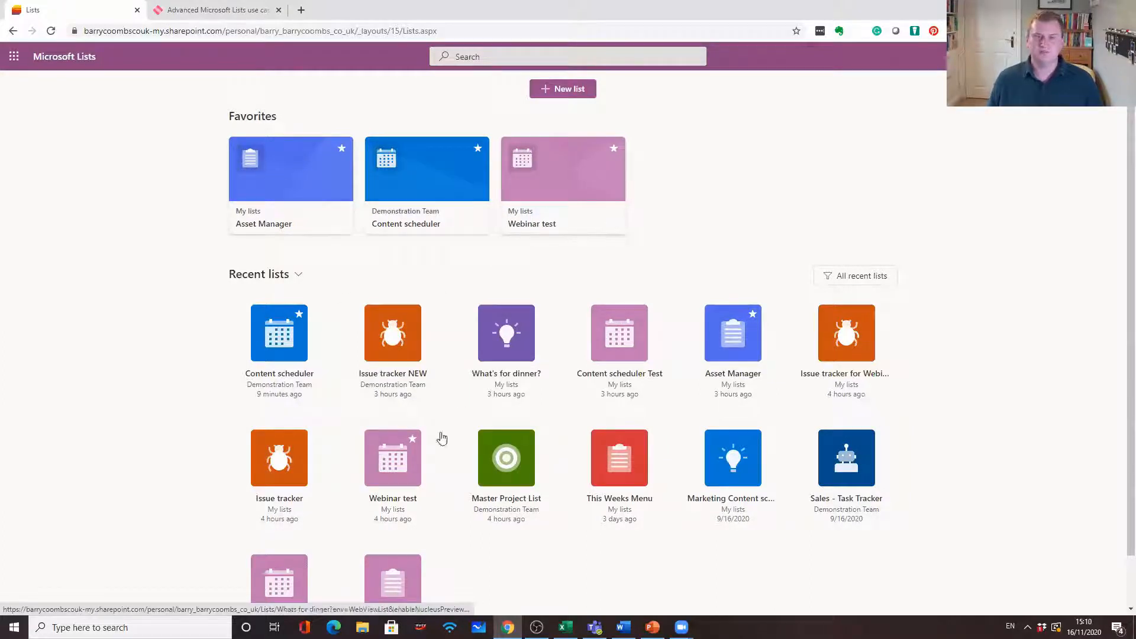
click(341, 149)
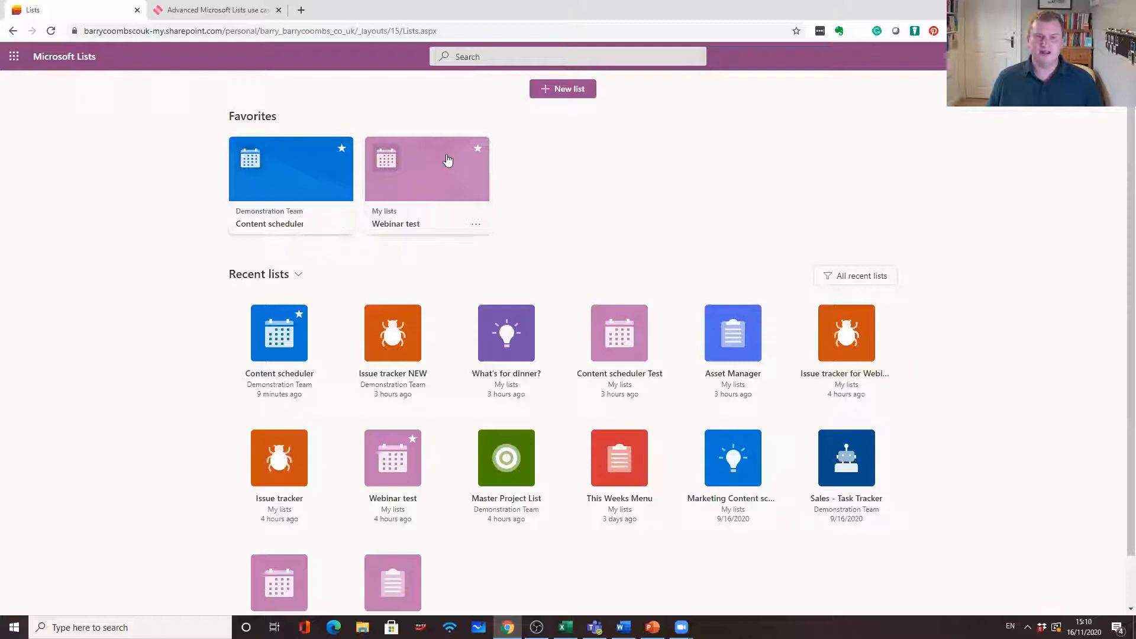
click(477, 149)
click(342, 149)
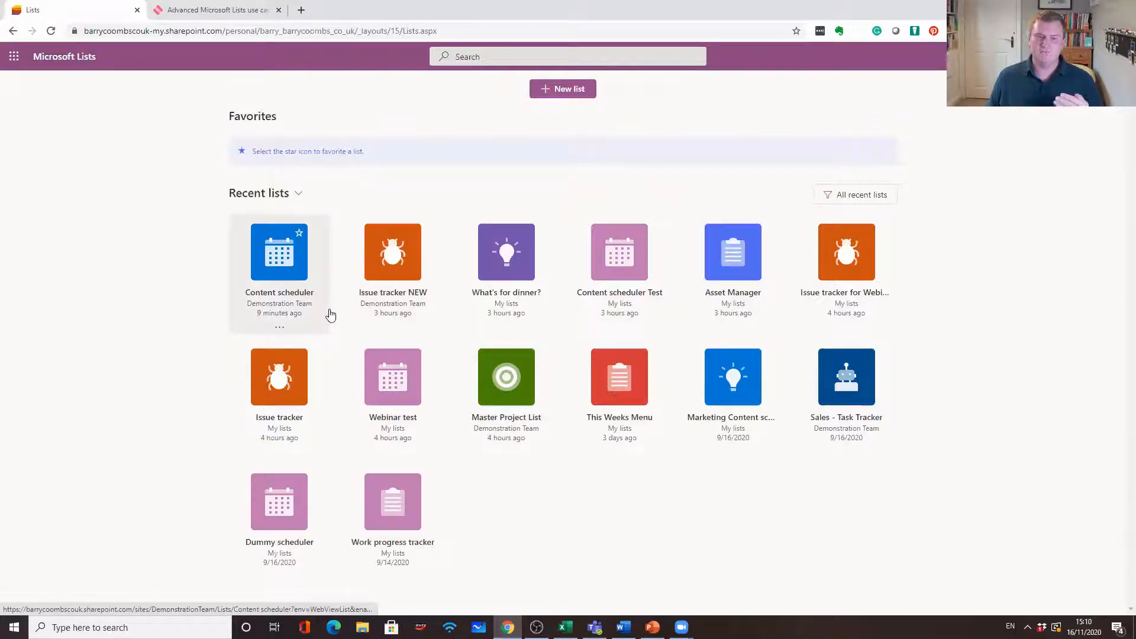
Step: Mark the recent lists Content scheduler, What's for dinner? and Content scheduler Test as favorites
click(300, 235)
click(525, 314)
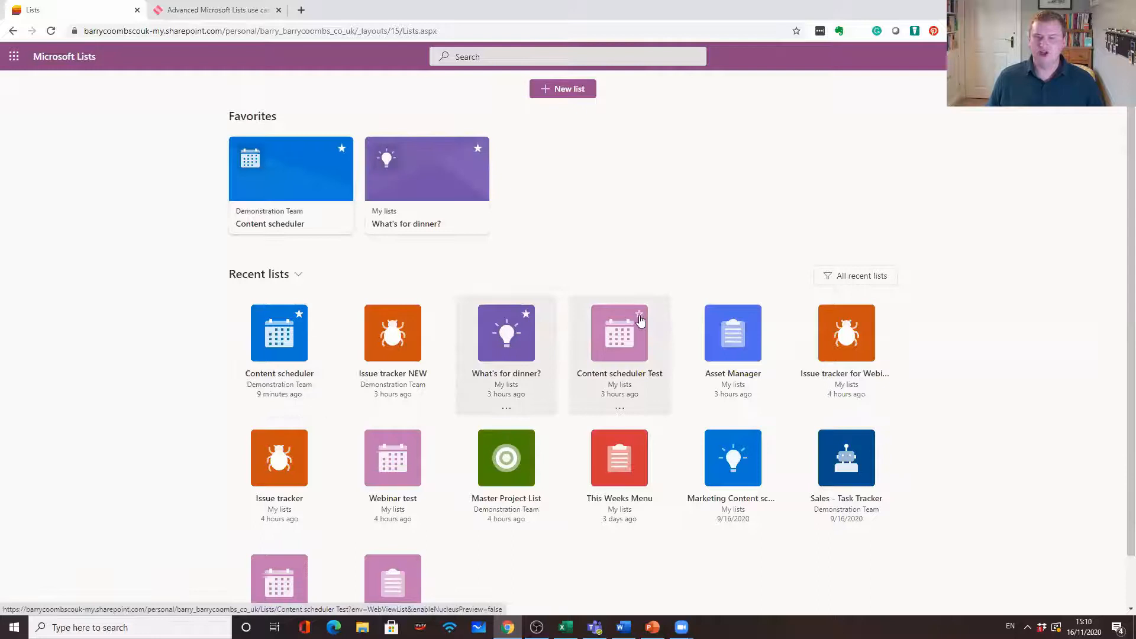
click(639, 315)
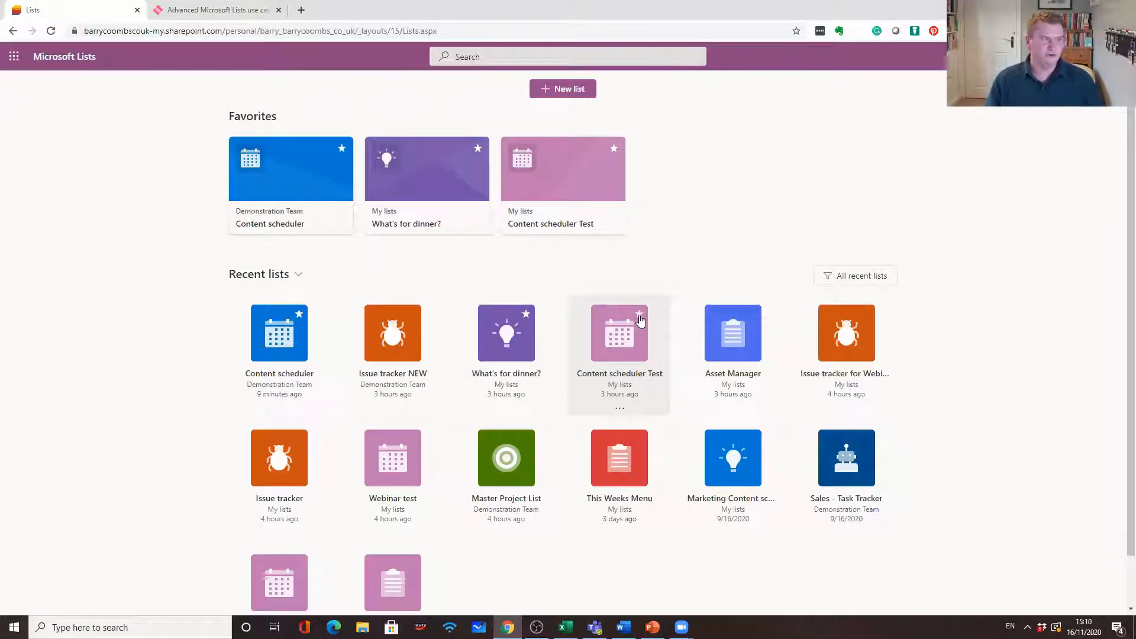
Step: Switch the overview to My lists, open the Issue tracker list and return to the Lists home page
click(298, 276)
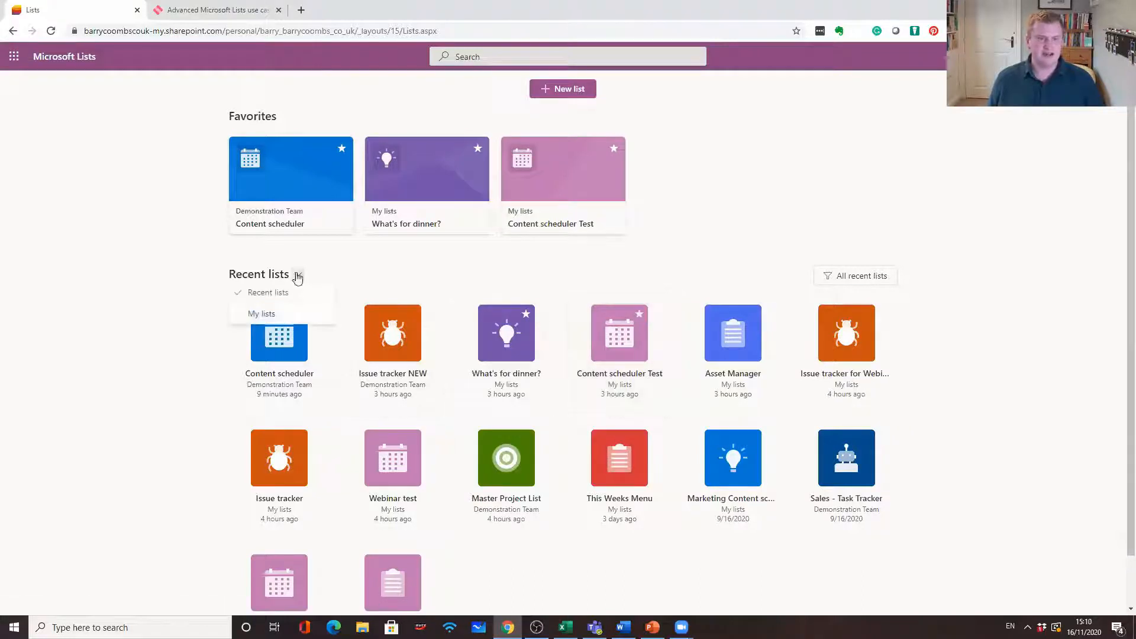
click(395, 284)
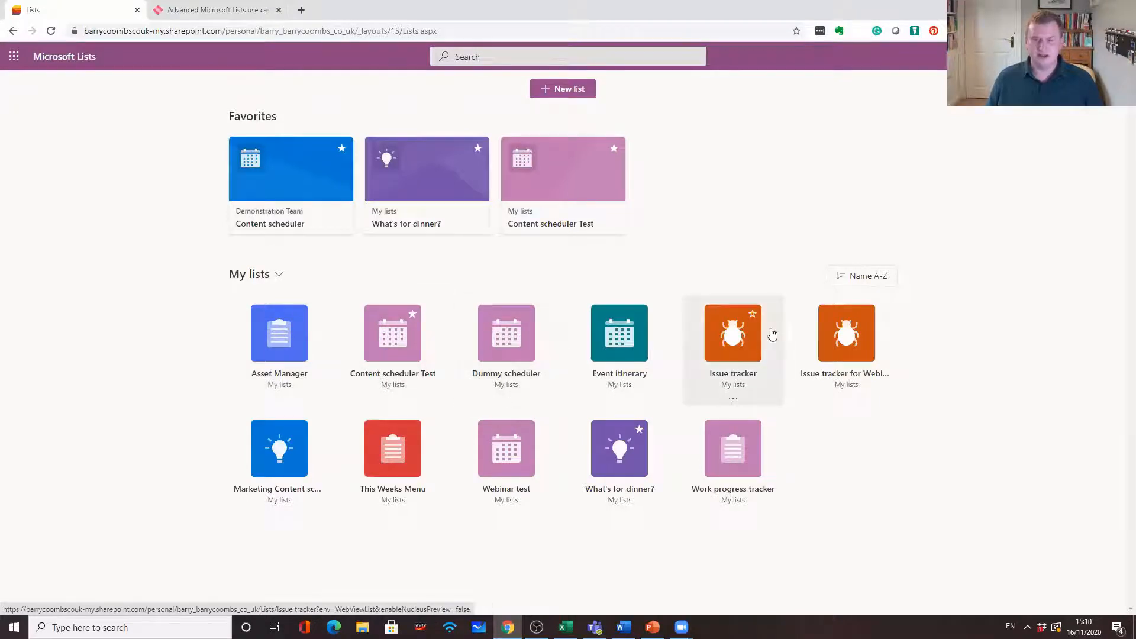
click(734, 354)
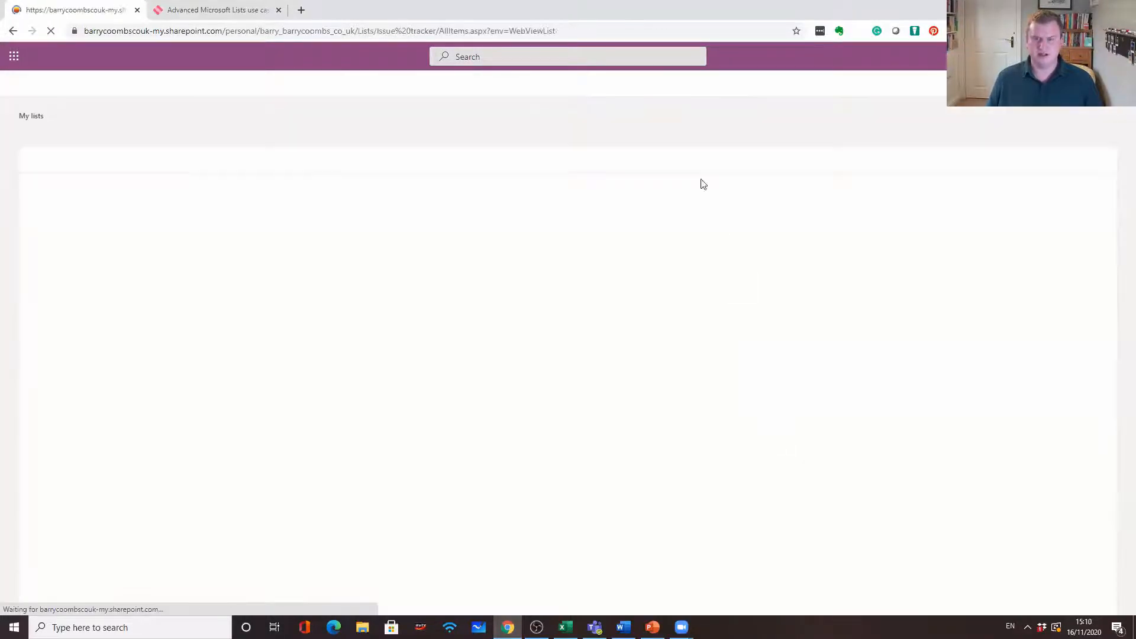
click(13, 31)
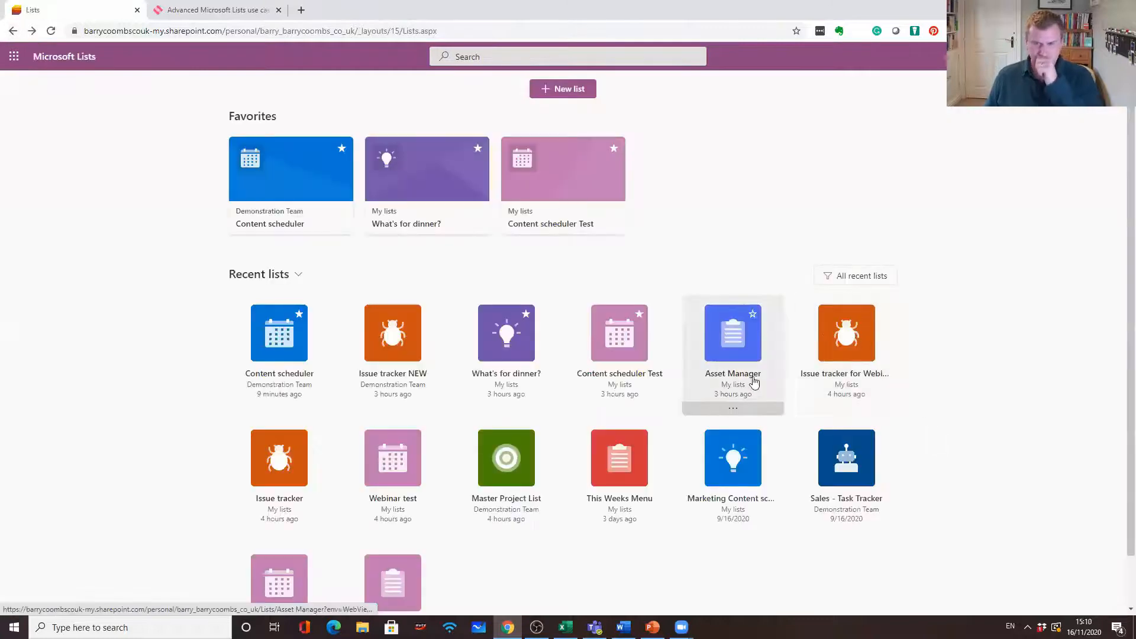
Step: Customize the Asset Manager list with the pink color and the airplane icon, and save it
click(733, 409)
click(713, 427)
click(523, 272)
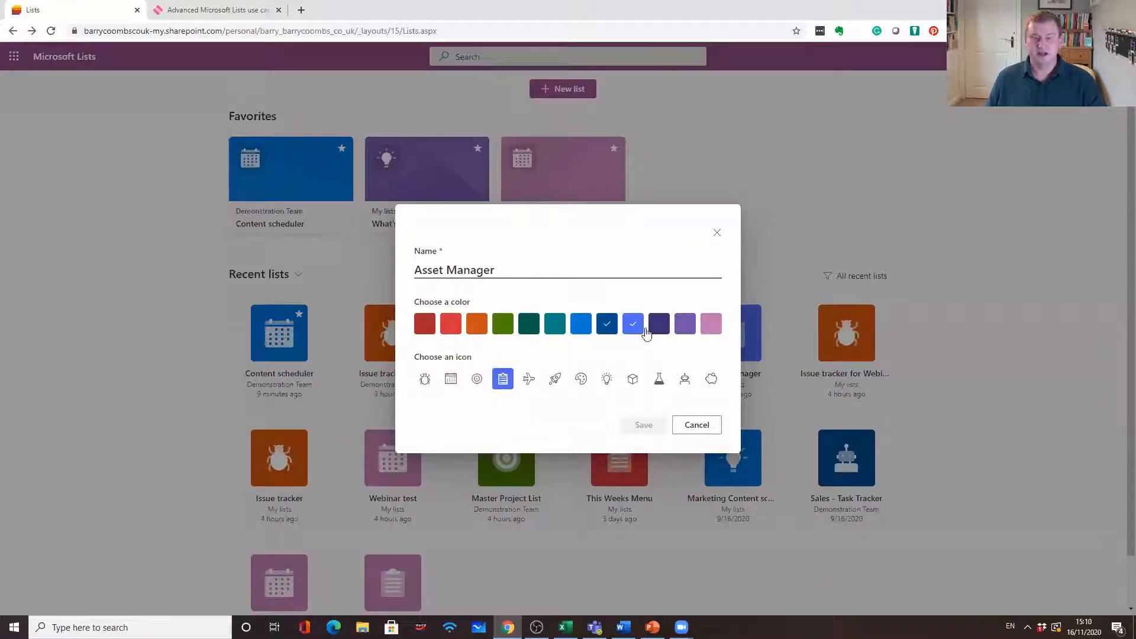
click(719, 325)
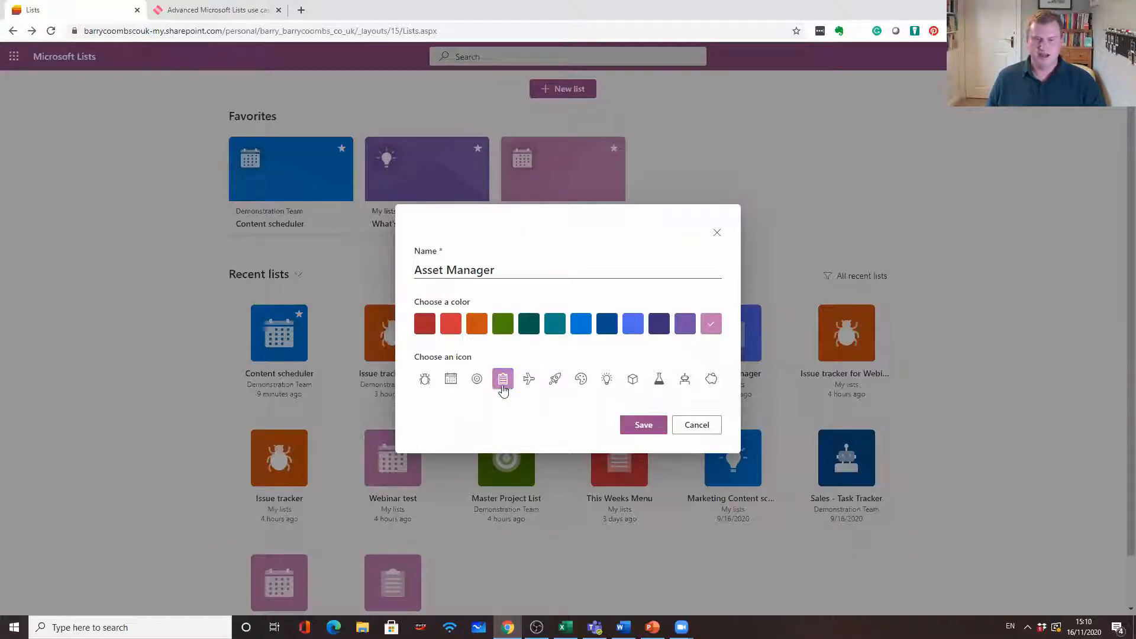
click(526, 391)
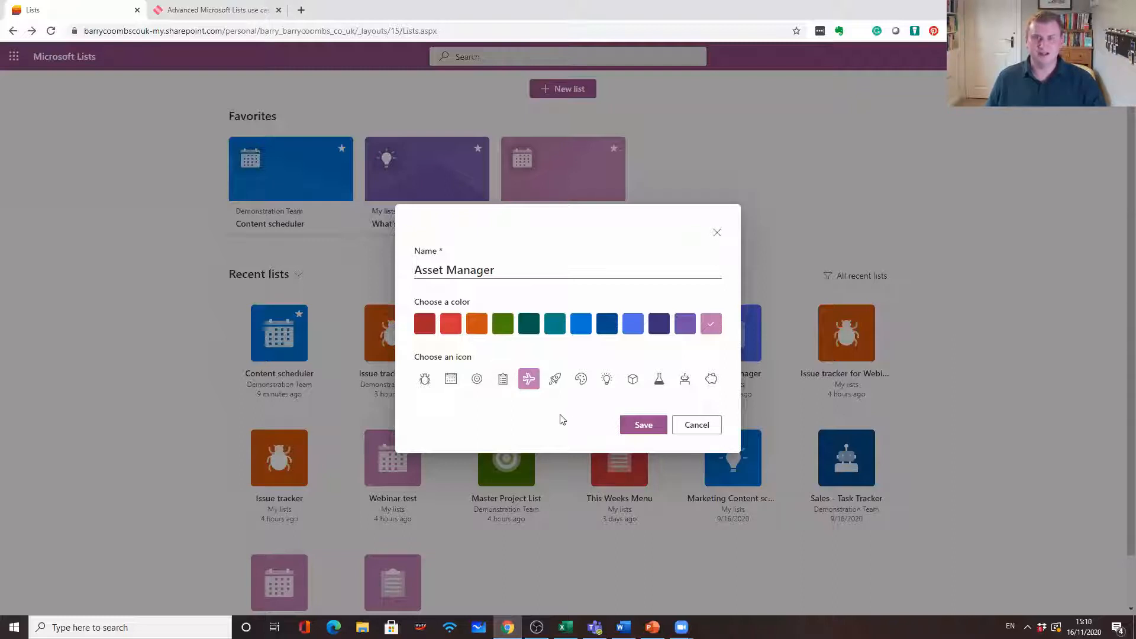
click(652, 428)
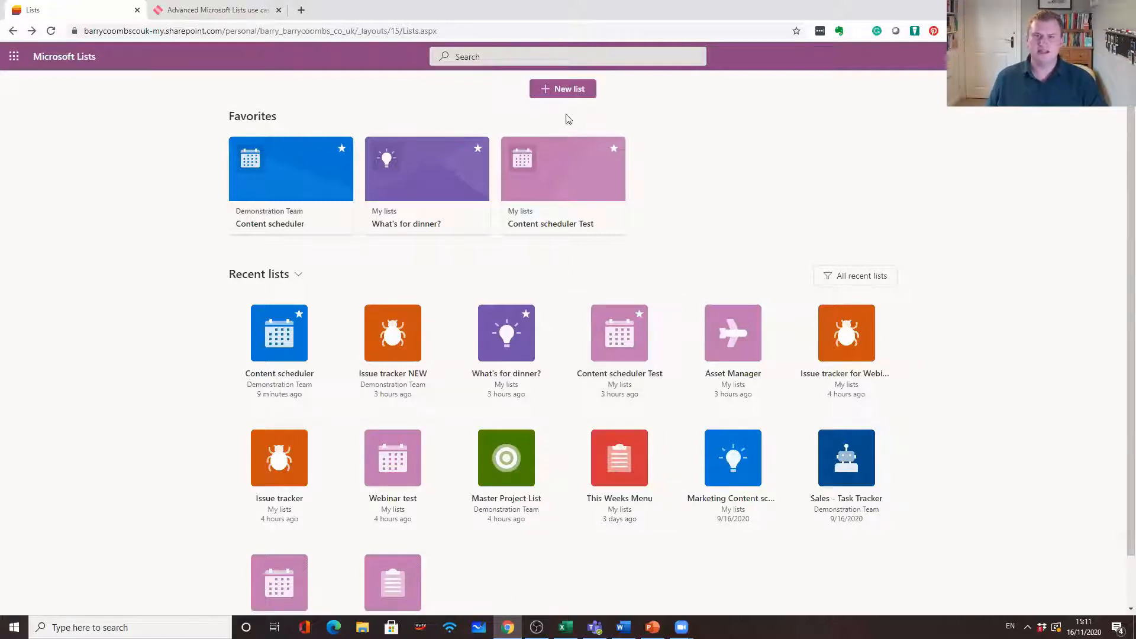
Step: Start a new blank list, review its available save locations, and return to the list creation choices
click(573, 91)
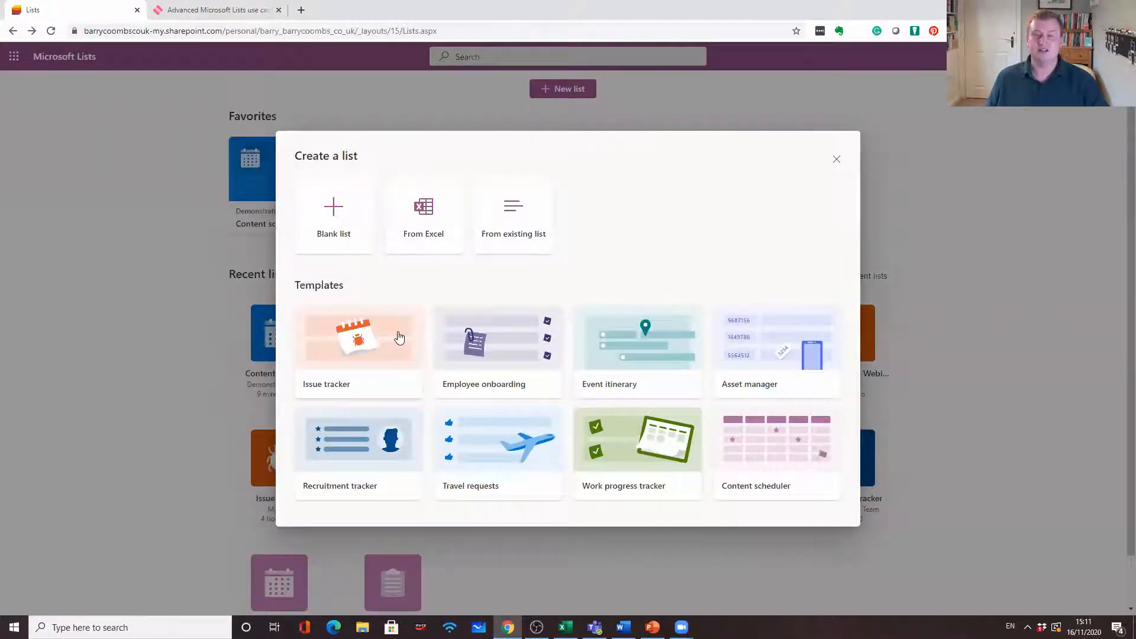
click(335, 212)
click(485, 202)
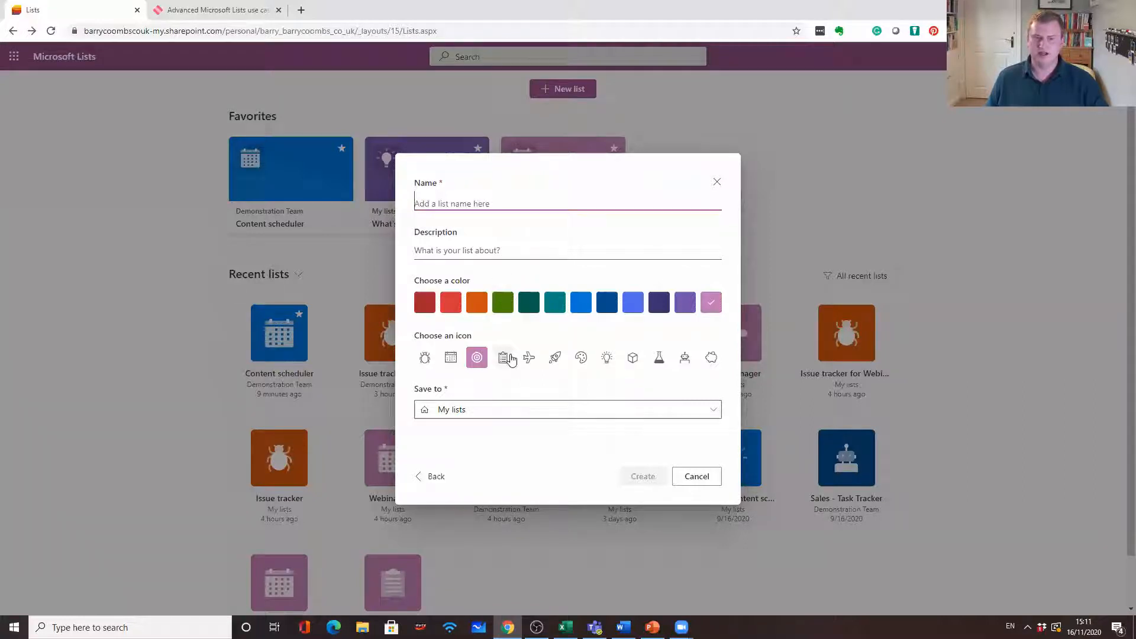
click(551, 413)
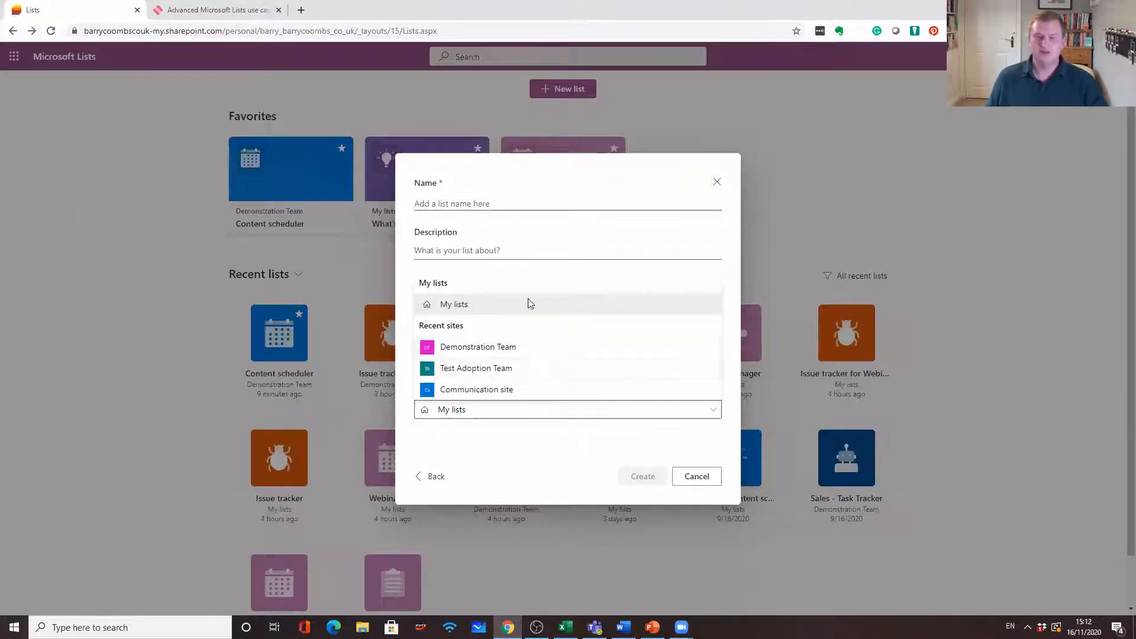
click(501, 443)
click(427, 478)
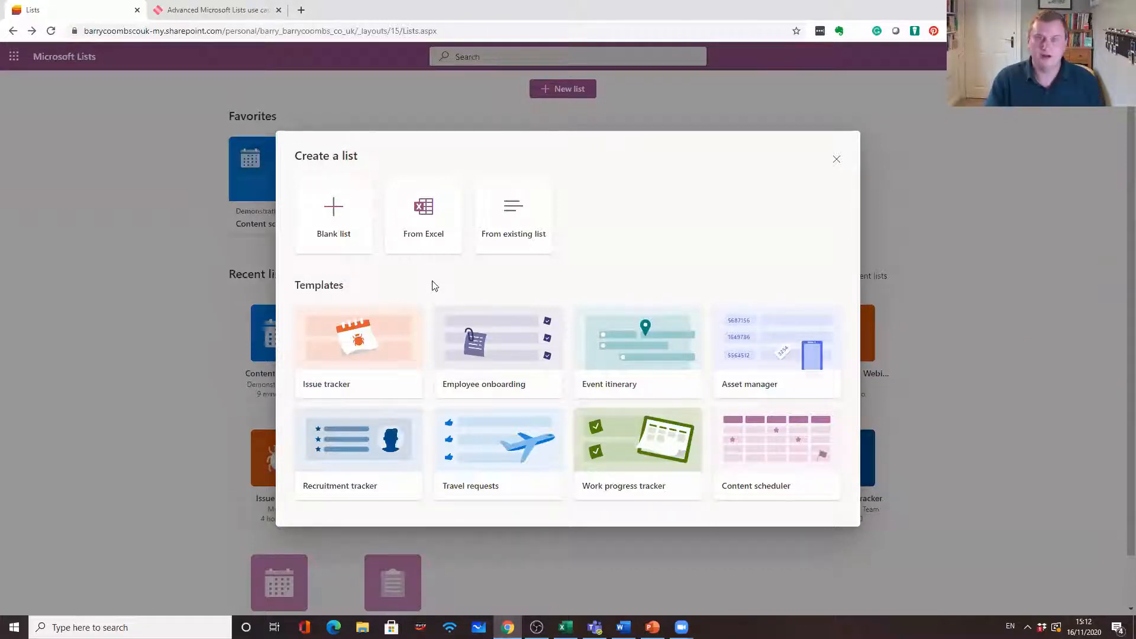
Step: Review the Excel import sources and the Demonstration Team's Content scheduler as a base for a new list, returning to the creation choices
click(424, 225)
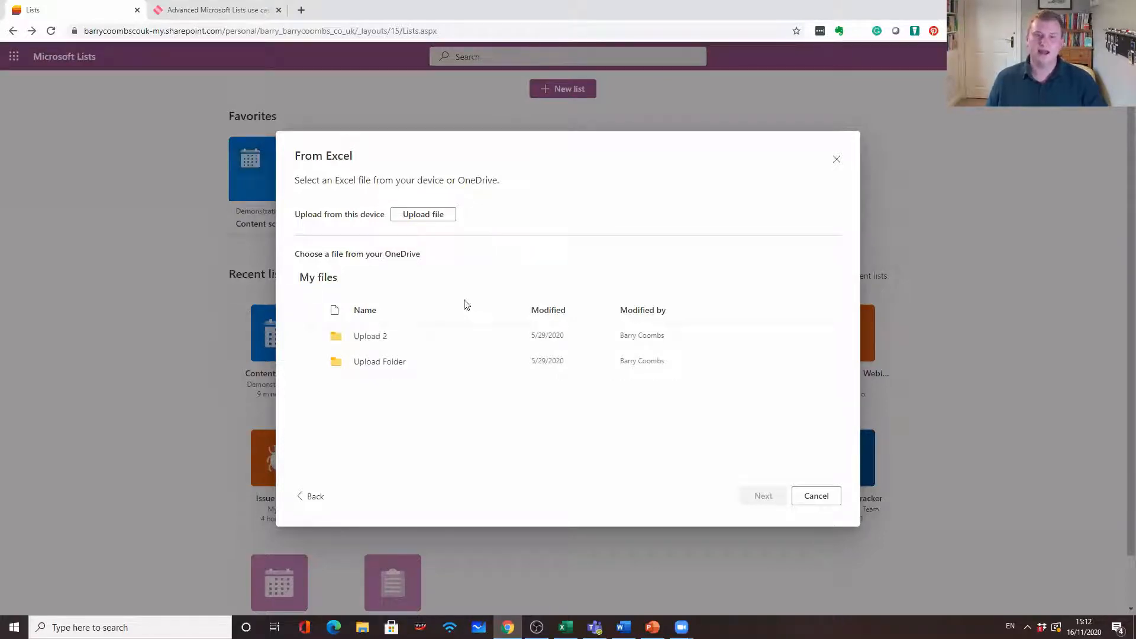
click(312, 499)
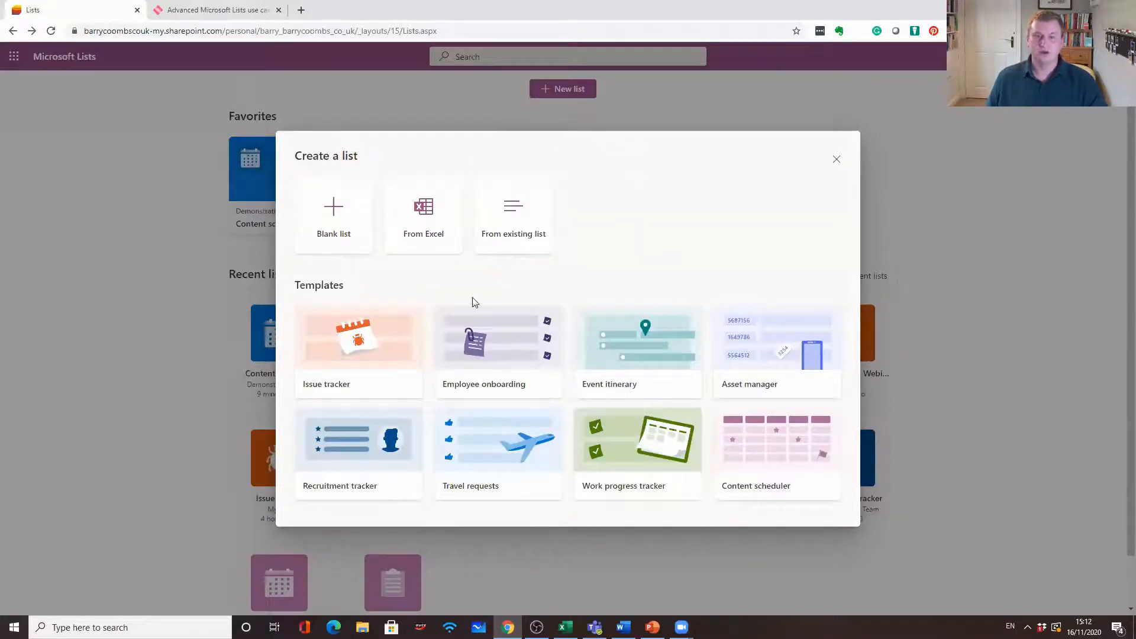
click(523, 233)
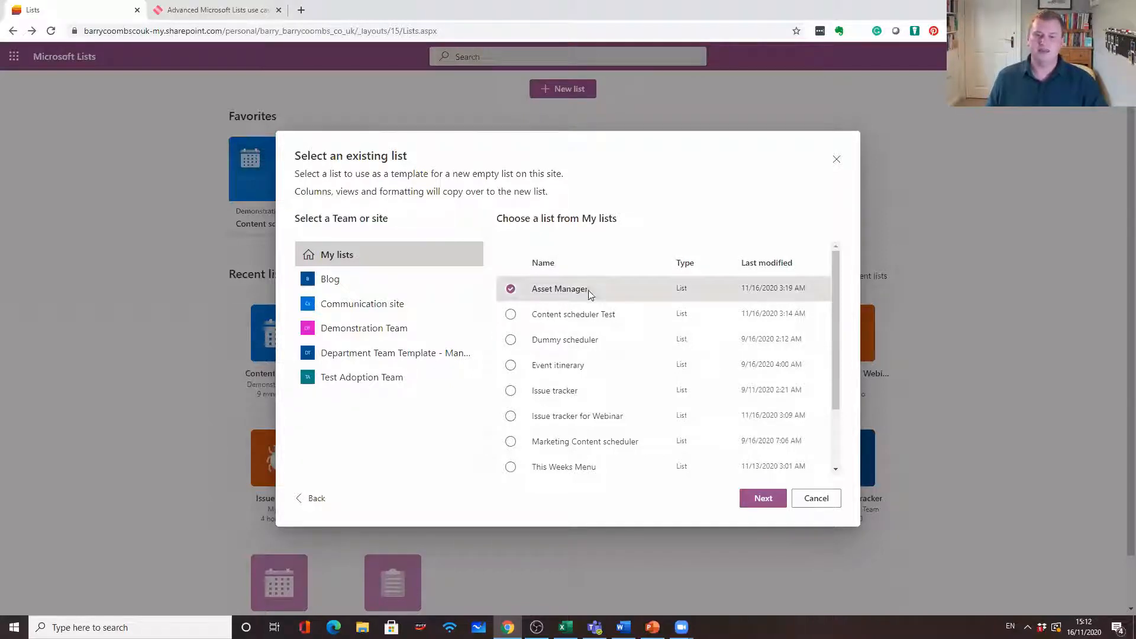
click(353, 281)
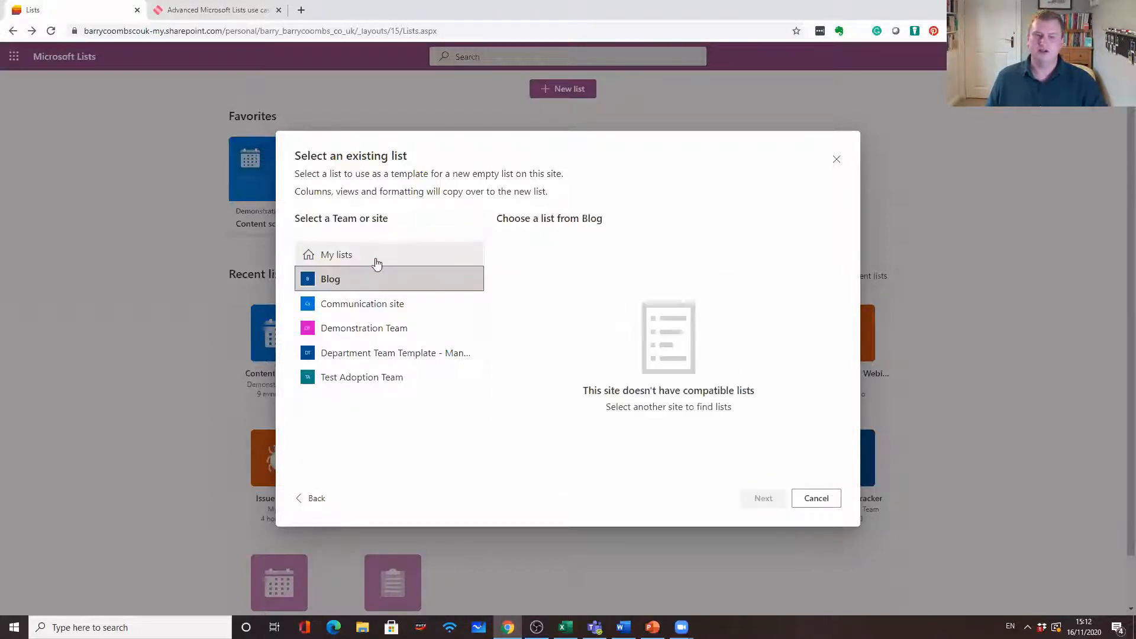
click(369, 333)
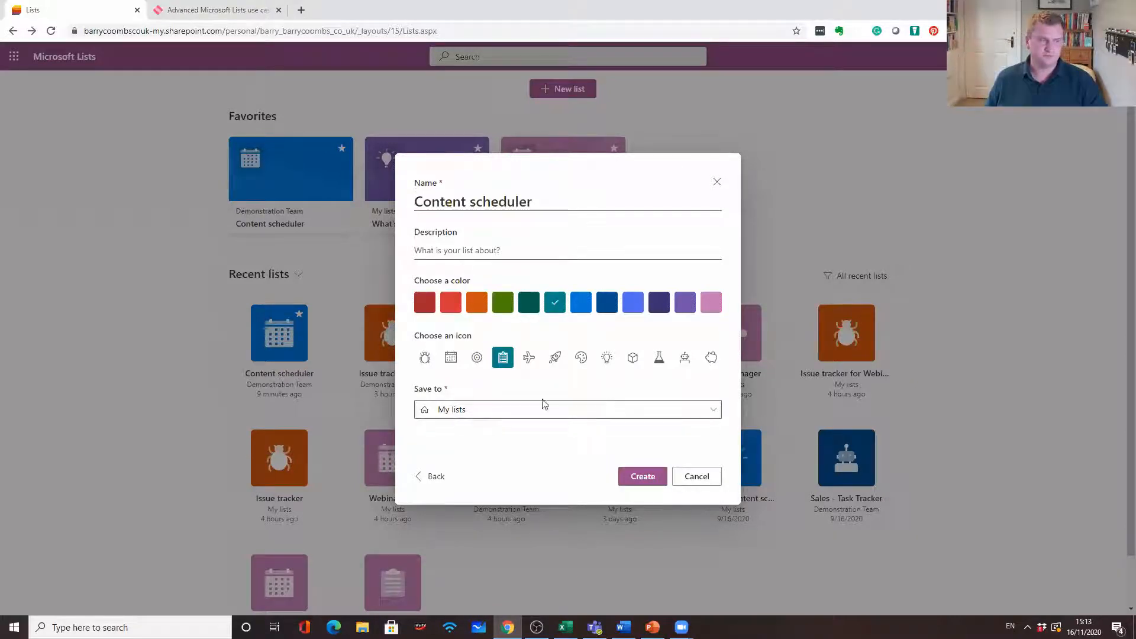
click(436, 477)
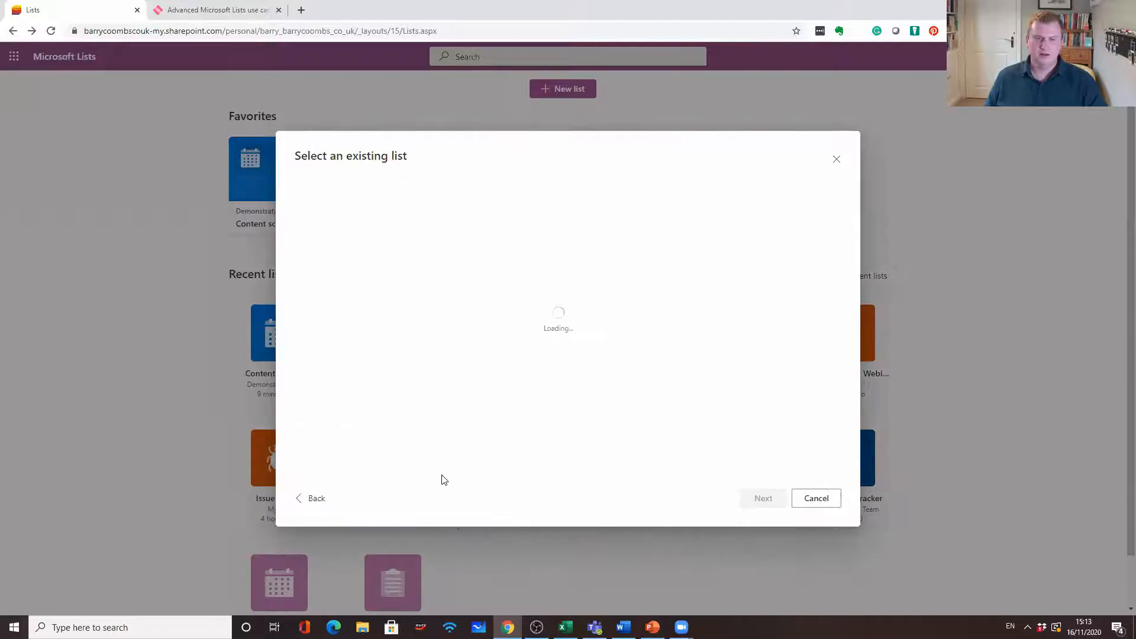
click(305, 499)
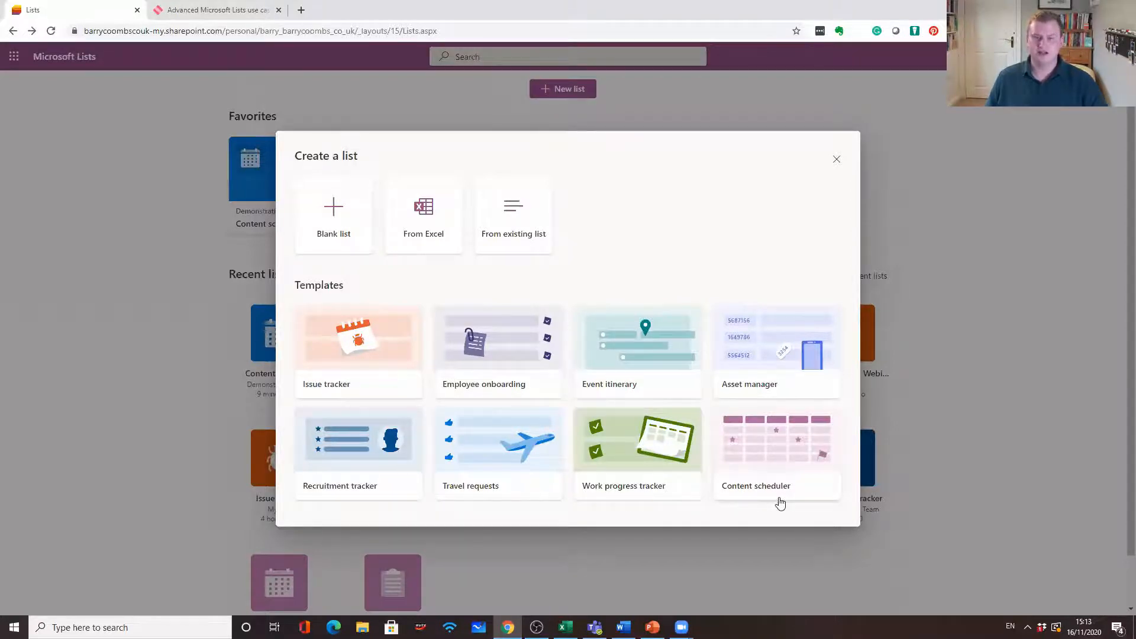
Step: Preview the columns and sample data of the Event itinerary and Issue tracker templates
click(622, 356)
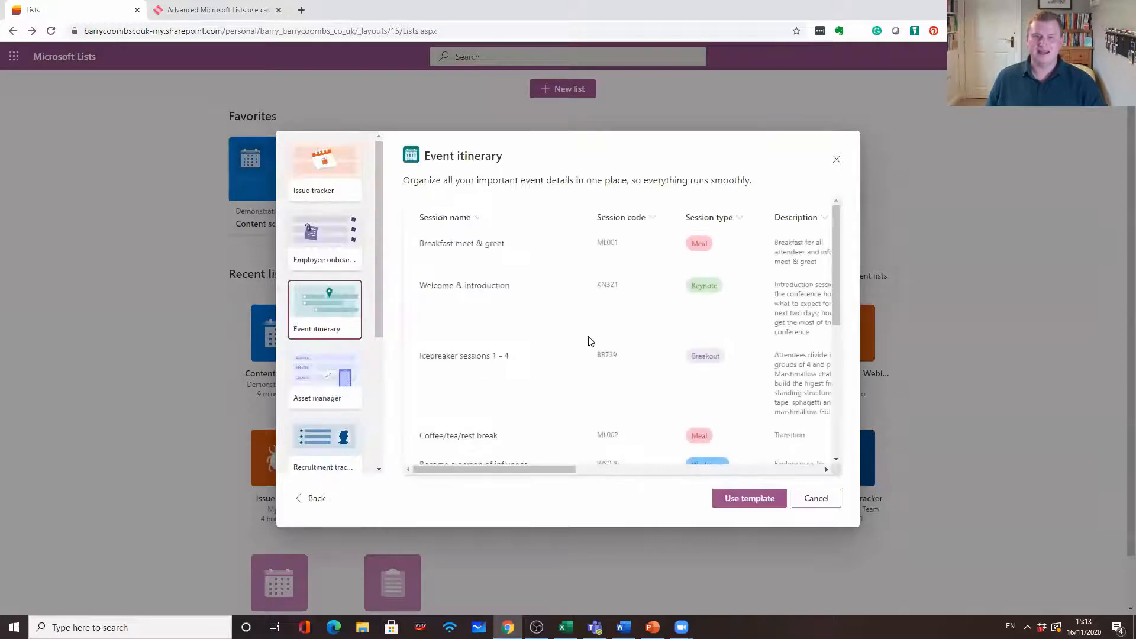
drag(545, 470, 818, 465)
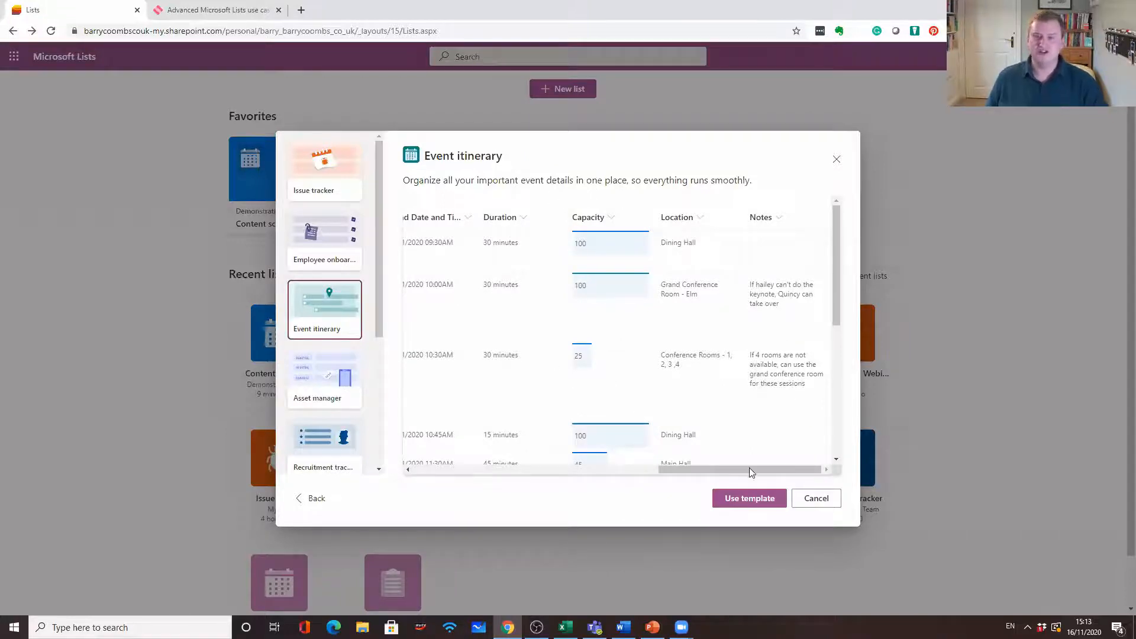
drag(751, 471, 693, 477)
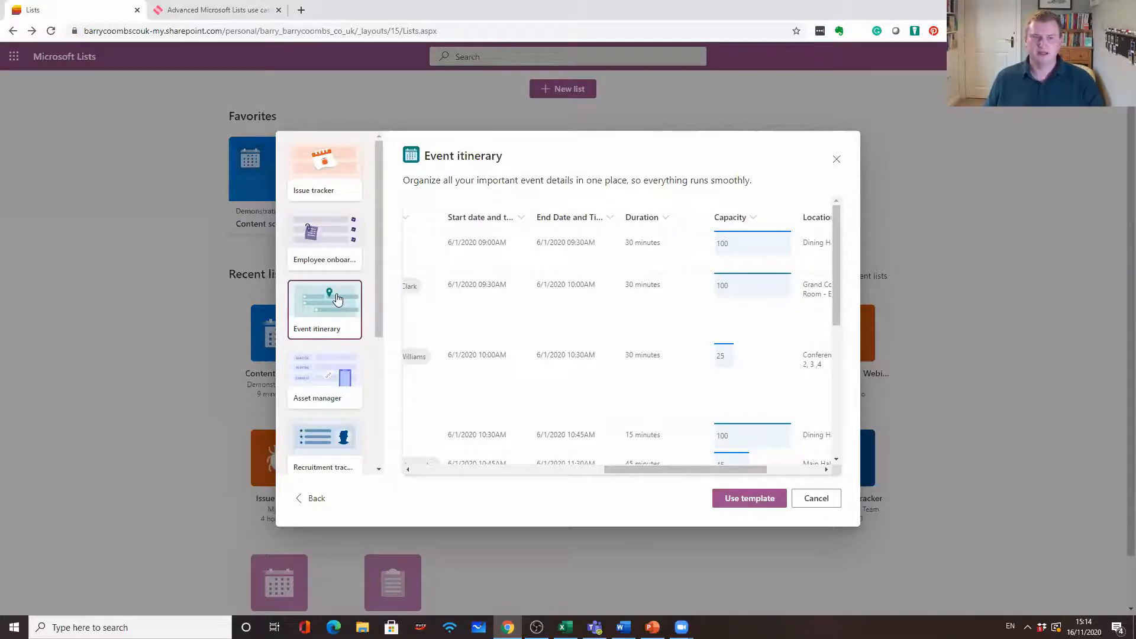
click(319, 161)
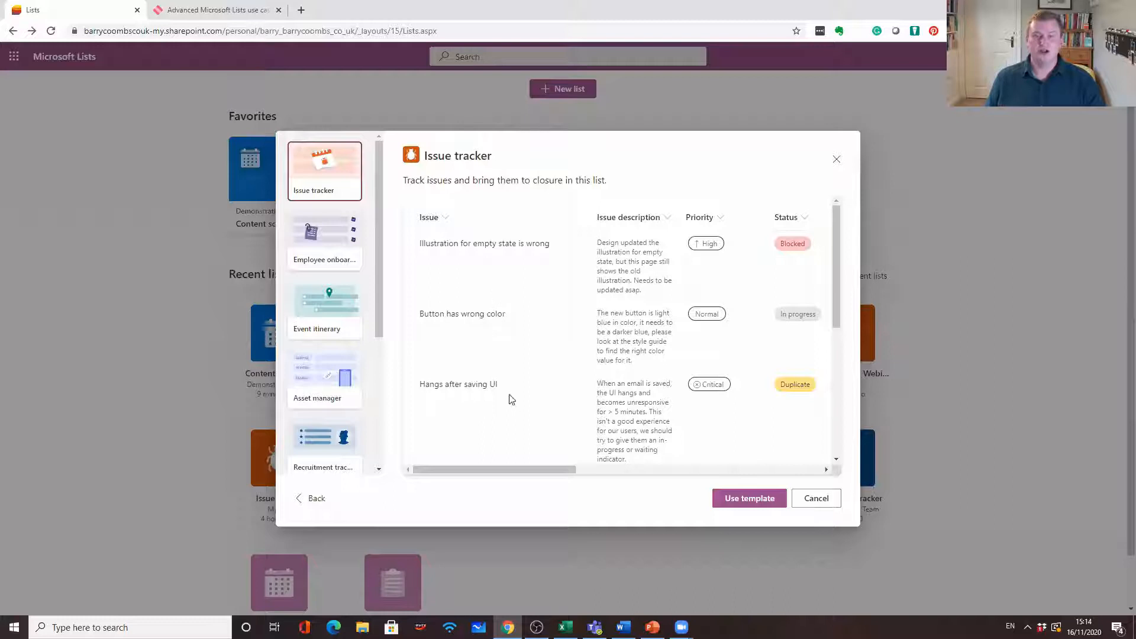
drag(523, 472, 484, 472)
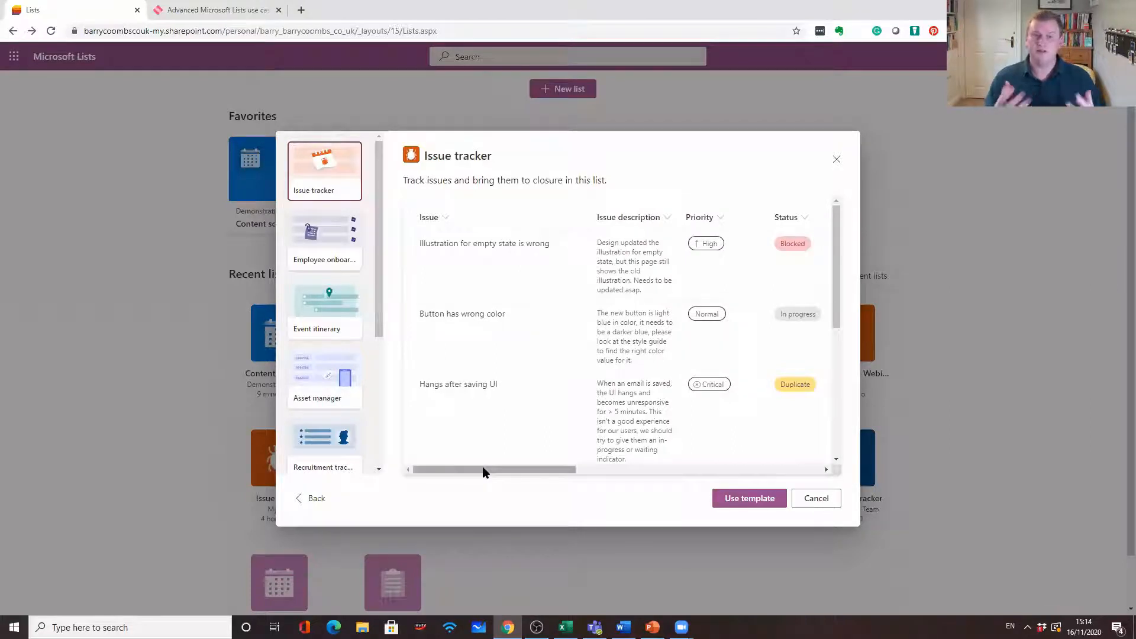
drag(378, 253, 389, 386)
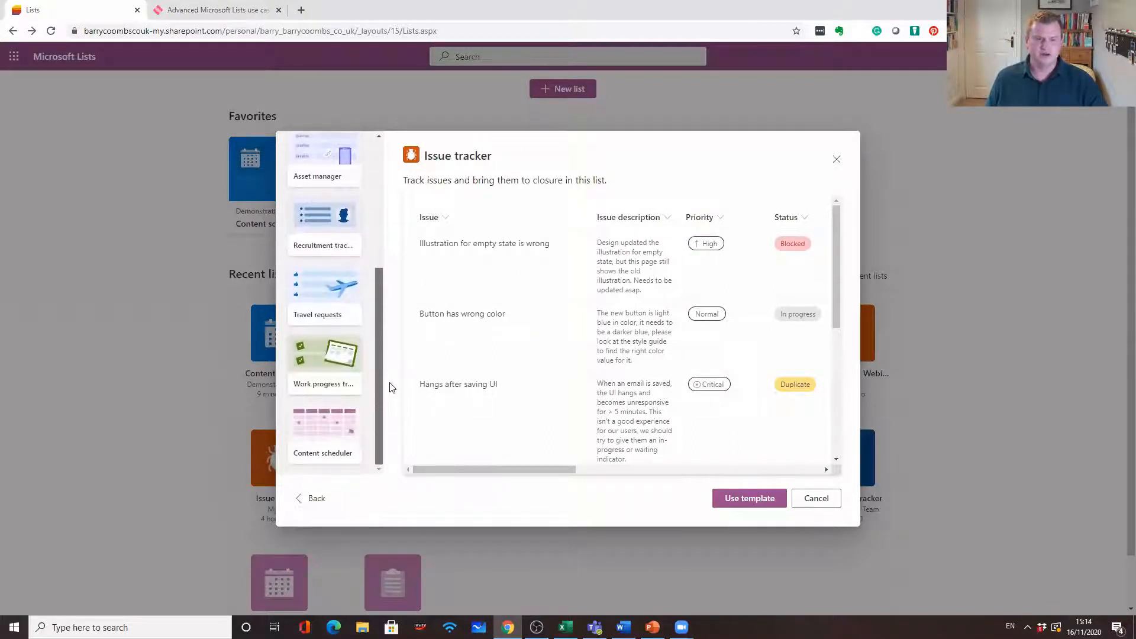
Step: Preview and use the Content scheduler template, naming the new list Marketing Content scheduler
click(324, 421)
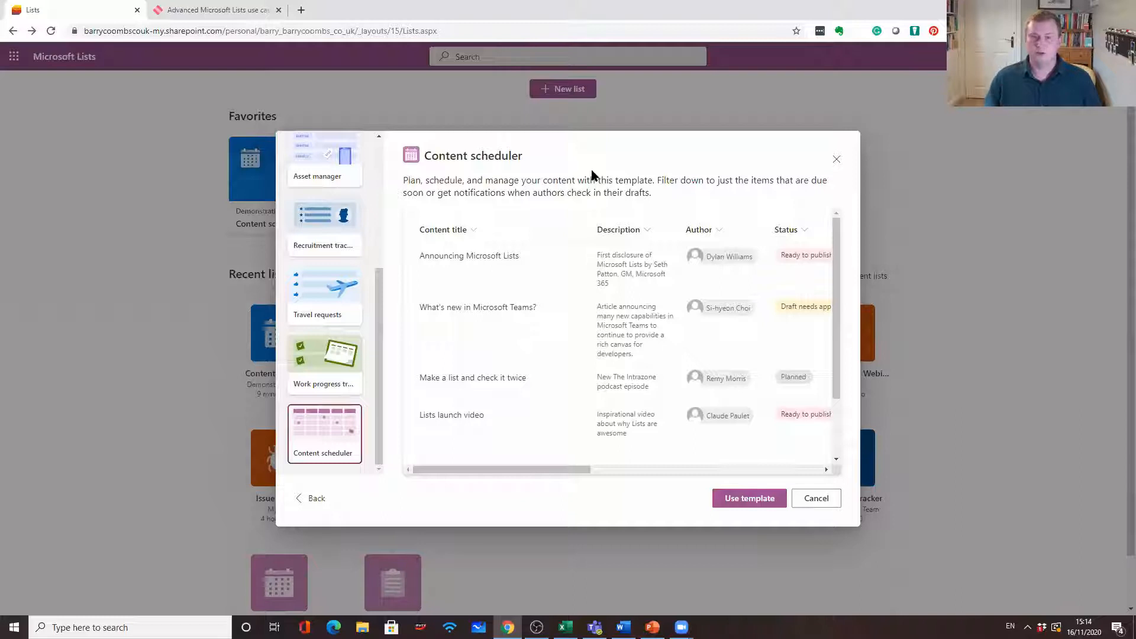
drag(551, 471, 589, 472)
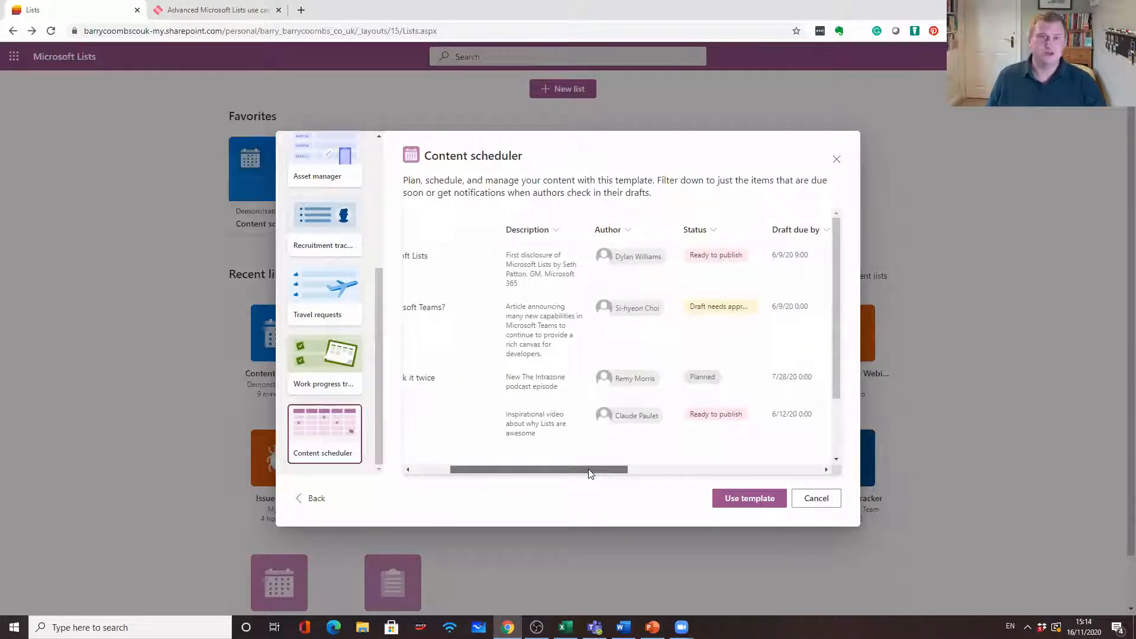
drag(590, 471, 753, 470)
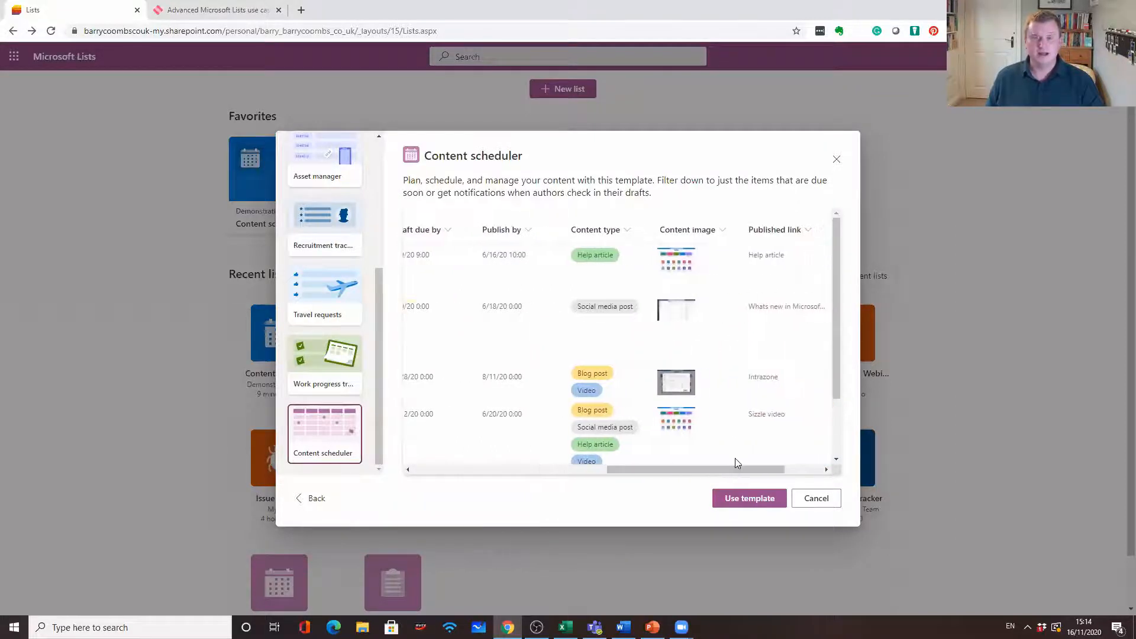
click(736, 500)
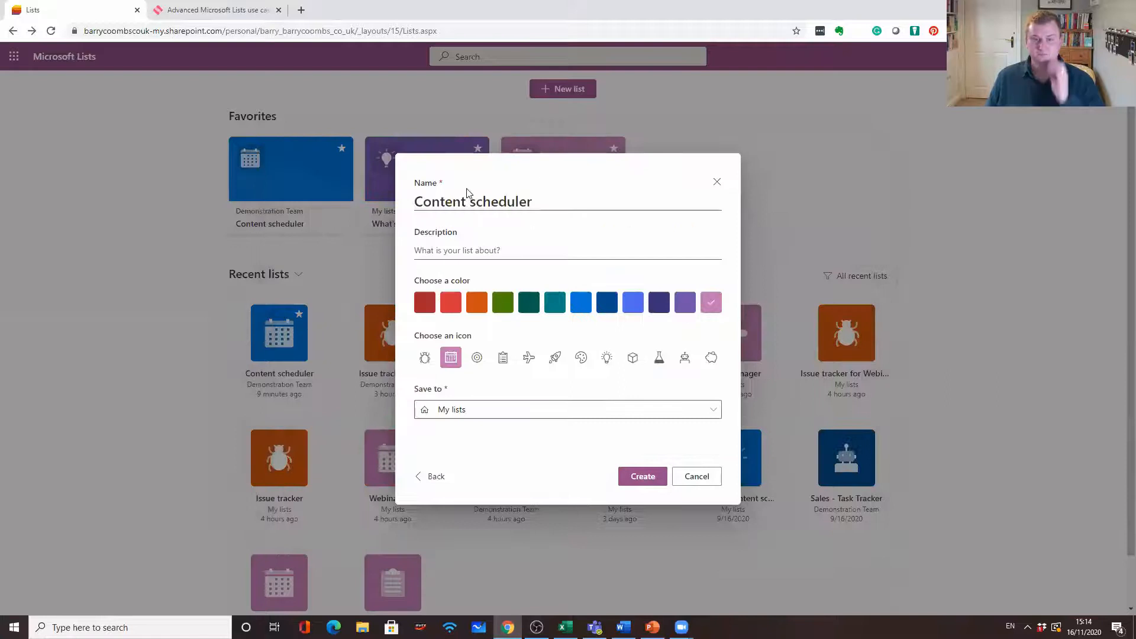
click(559, 203)
text(Marketing)
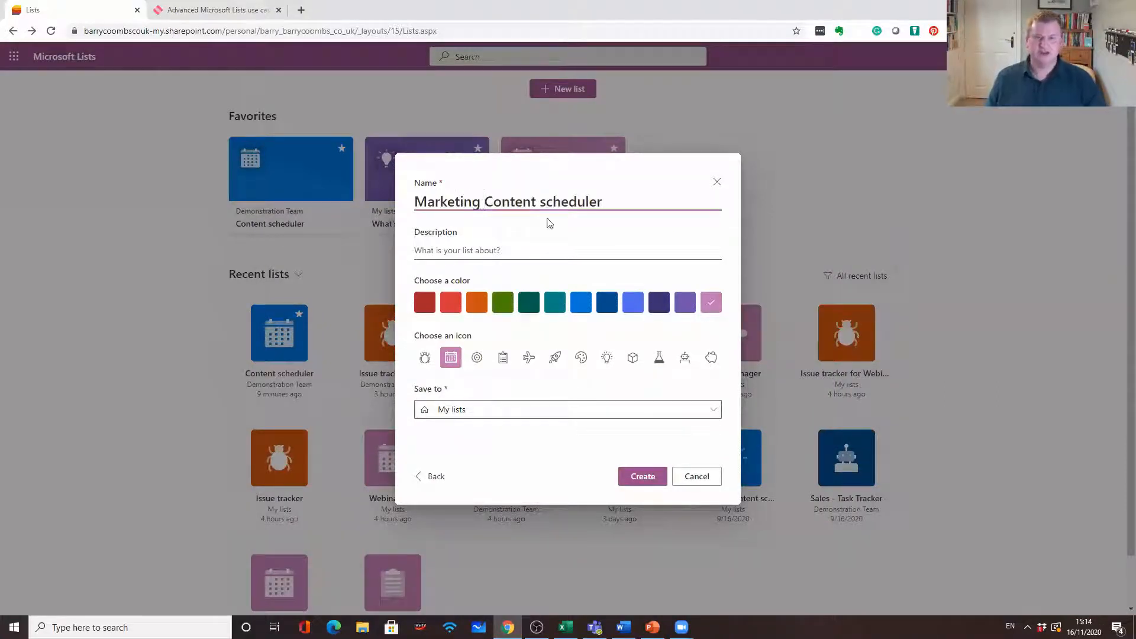
Step: Rename the new list Campaign Content scheduler
click(513, 248)
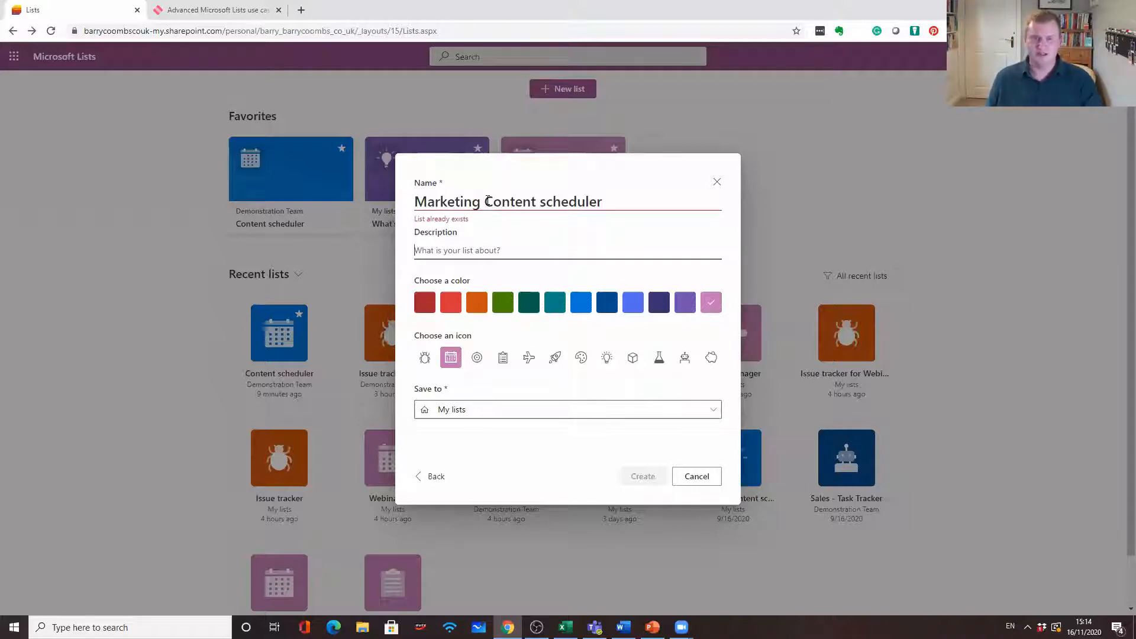
drag(488, 201, 388, 198)
key(BackSpace)
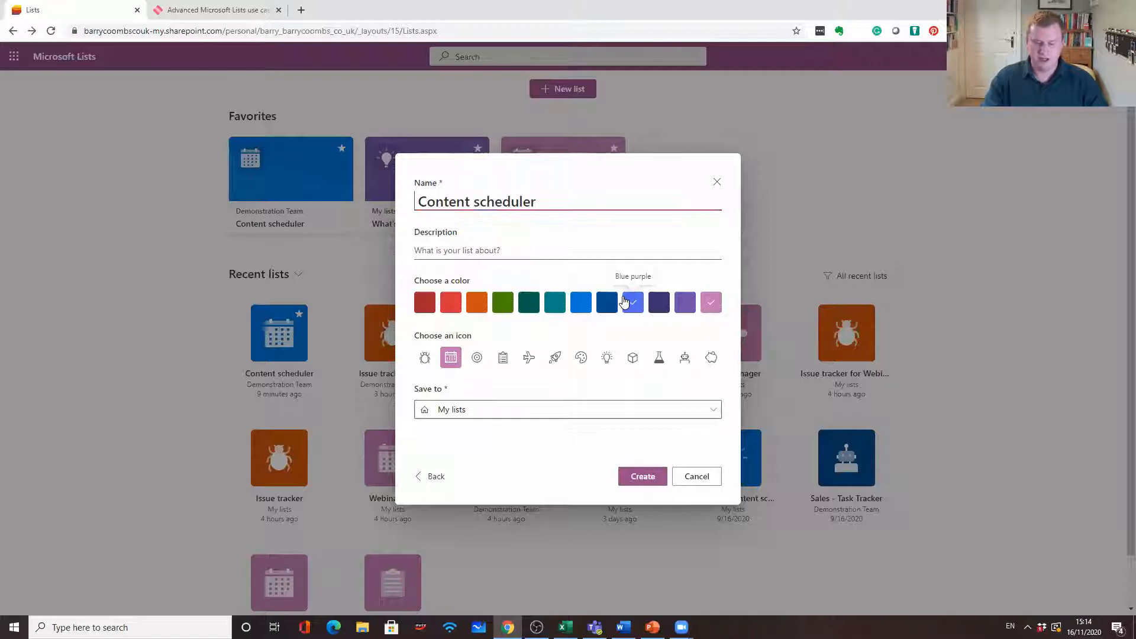
text(Campa)
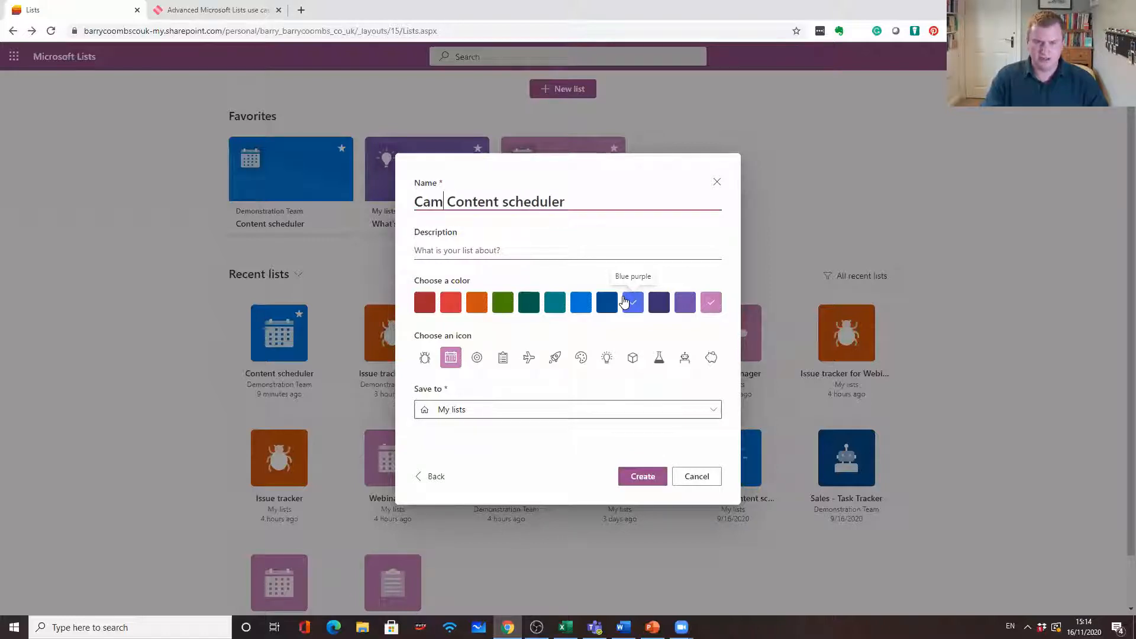
text(ign)
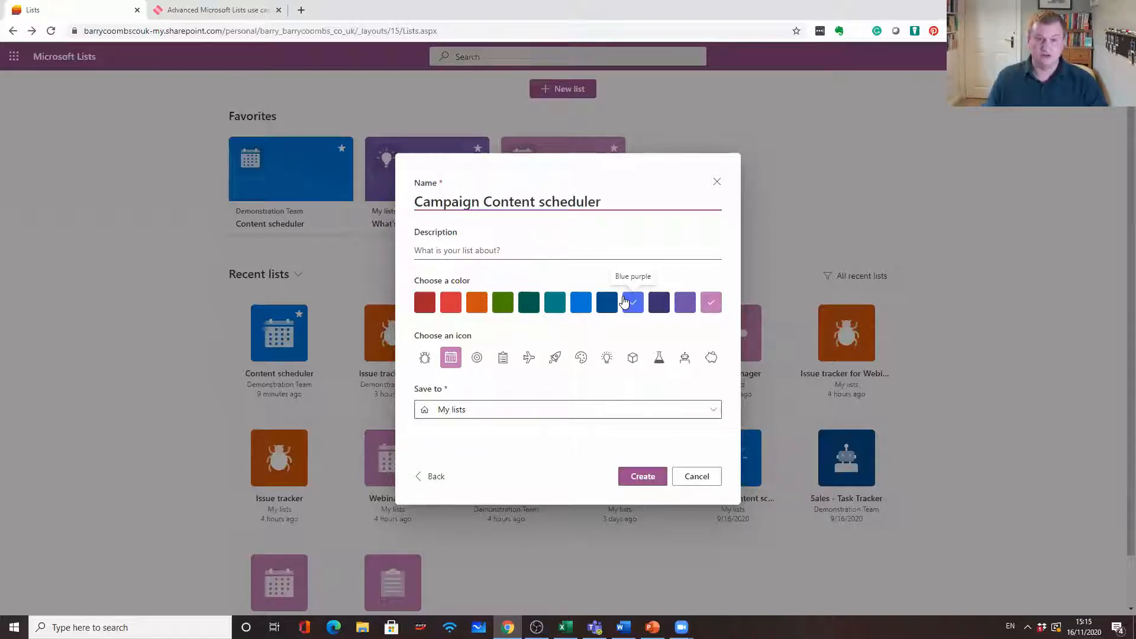
Step: Enter the list description "A list for us to plan the content during the campaign"
click(561, 252)
text(A list for us to)
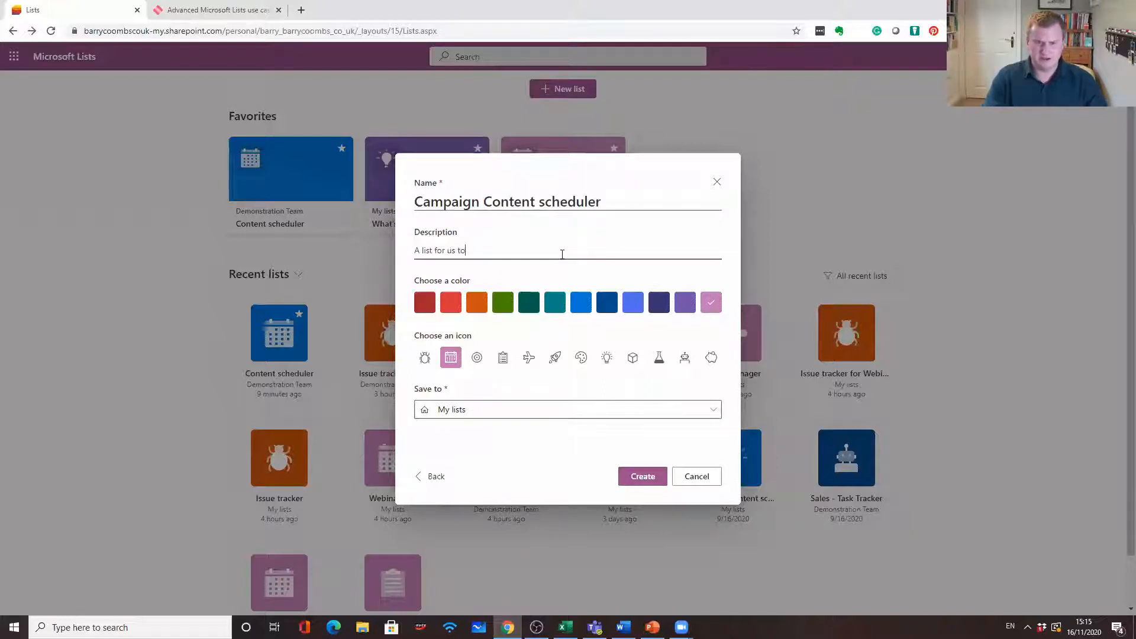
text( plan the content )
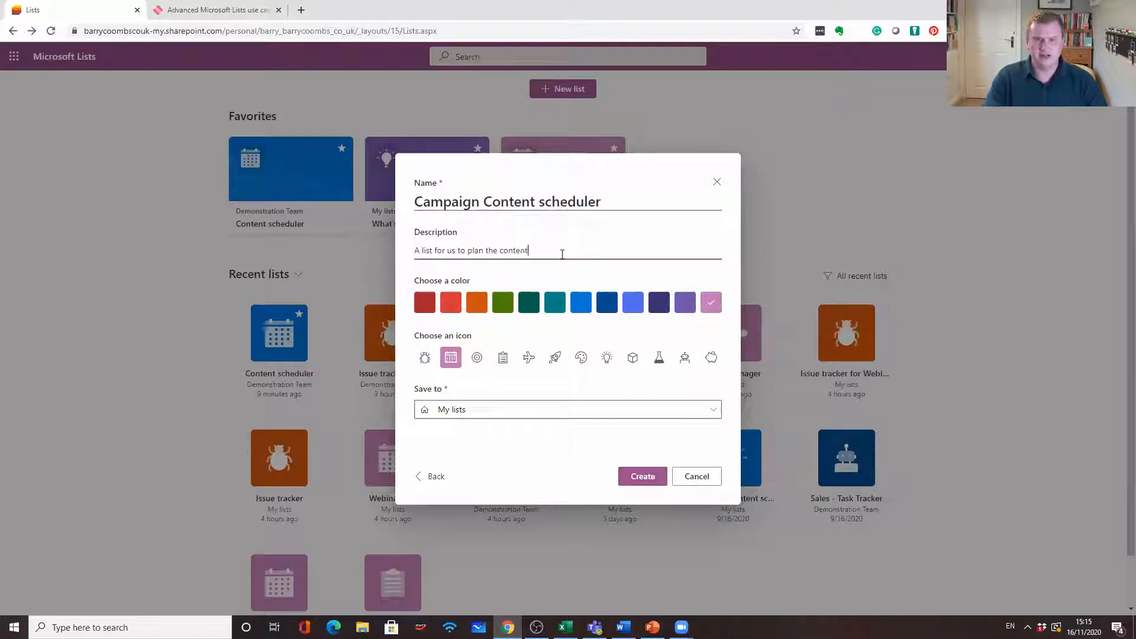
text(during the)
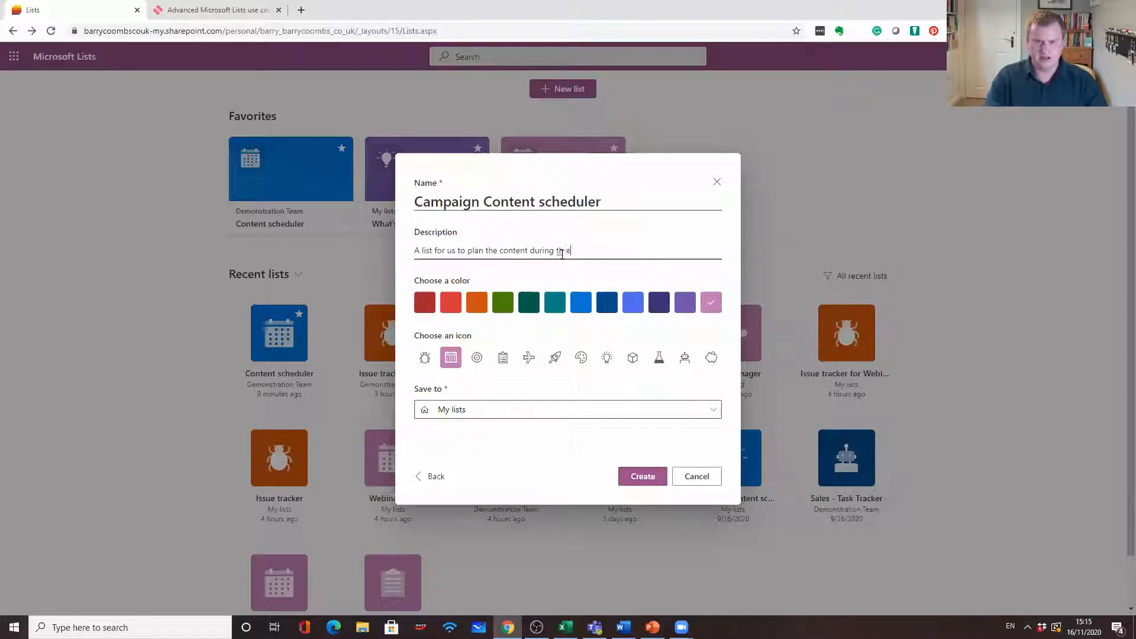
text( campaign)
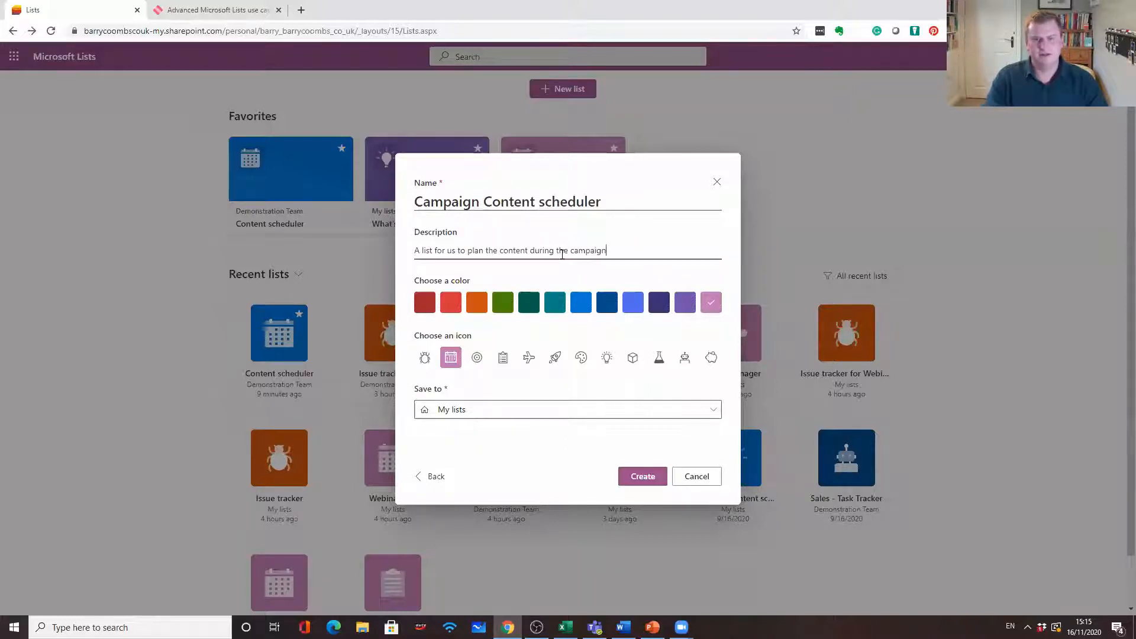
Step: Give the list an orange color and cube icon, and create it in the Demonstration Team site
click(476, 305)
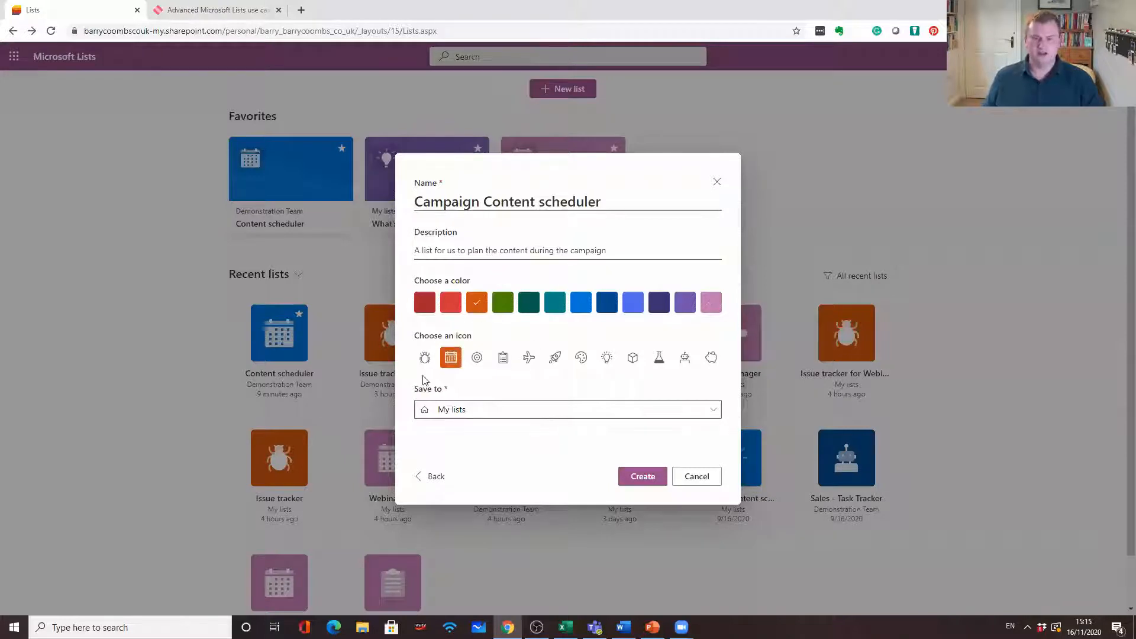
click(629, 362)
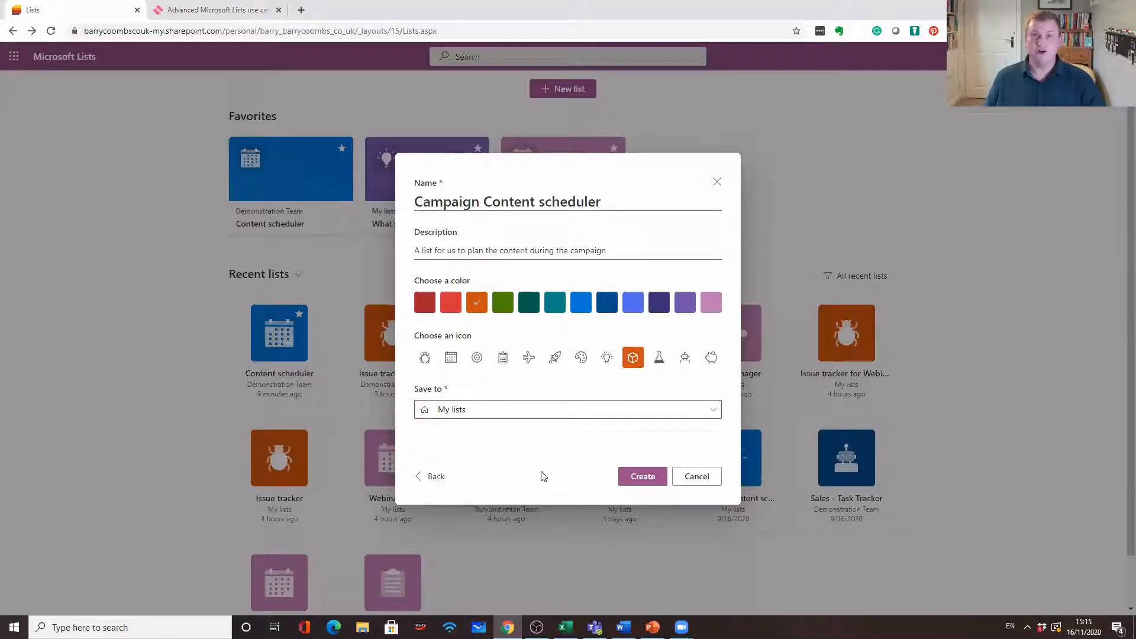
click(571, 418)
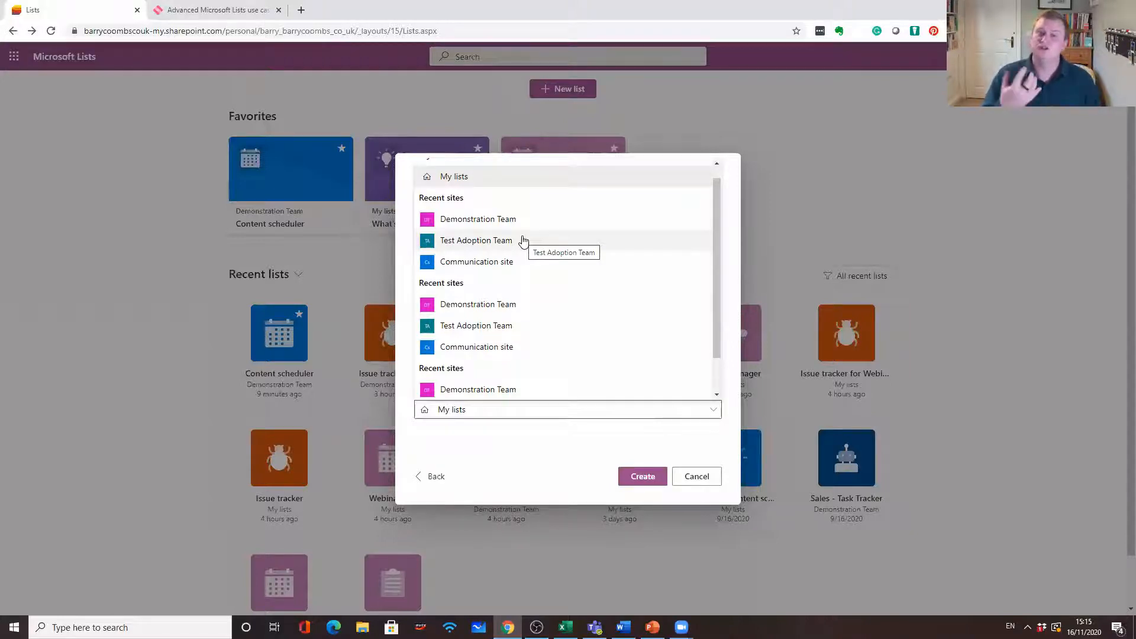
click(503, 221)
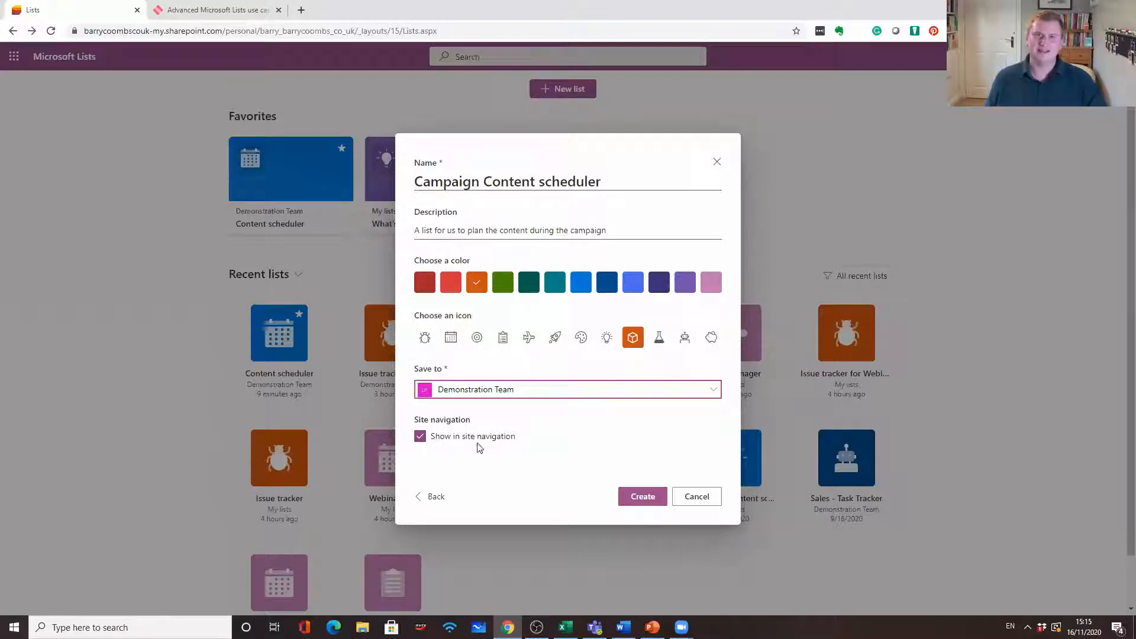
click(642, 500)
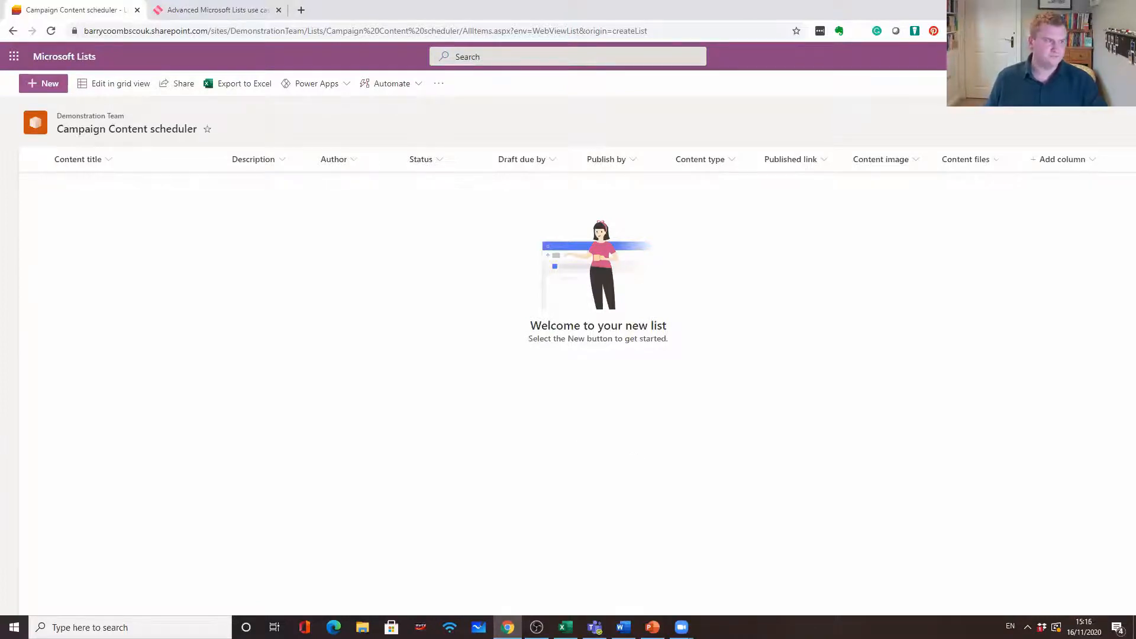
Step: Review the fields of the new item form in the Campaign Content scheduler list, leaving without saving an item
key(alt+Tab)
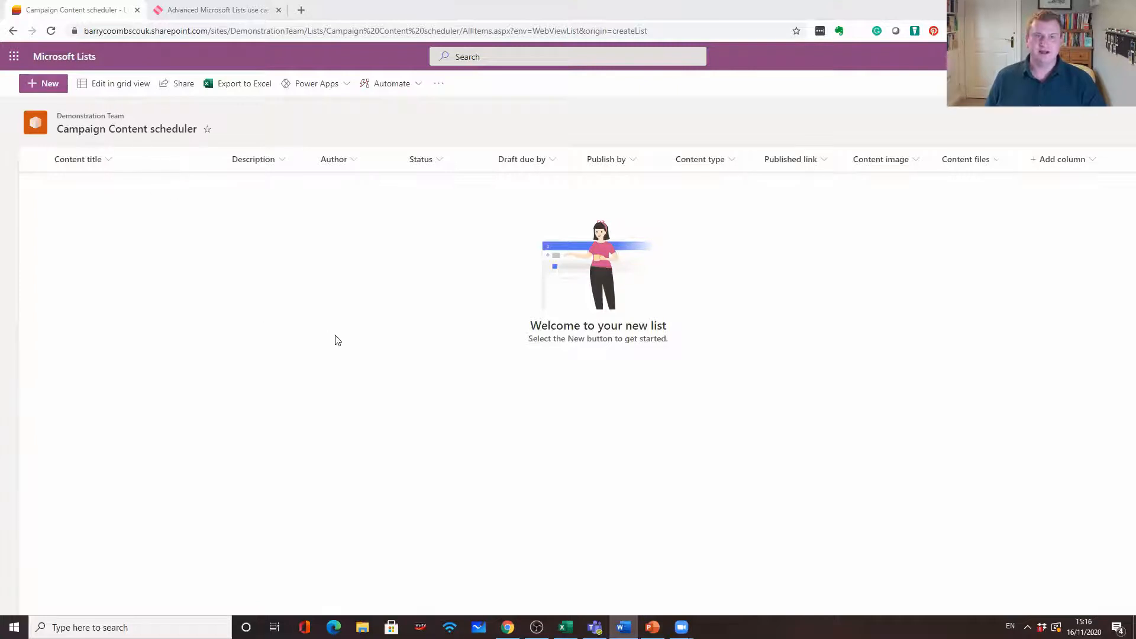
click(49, 84)
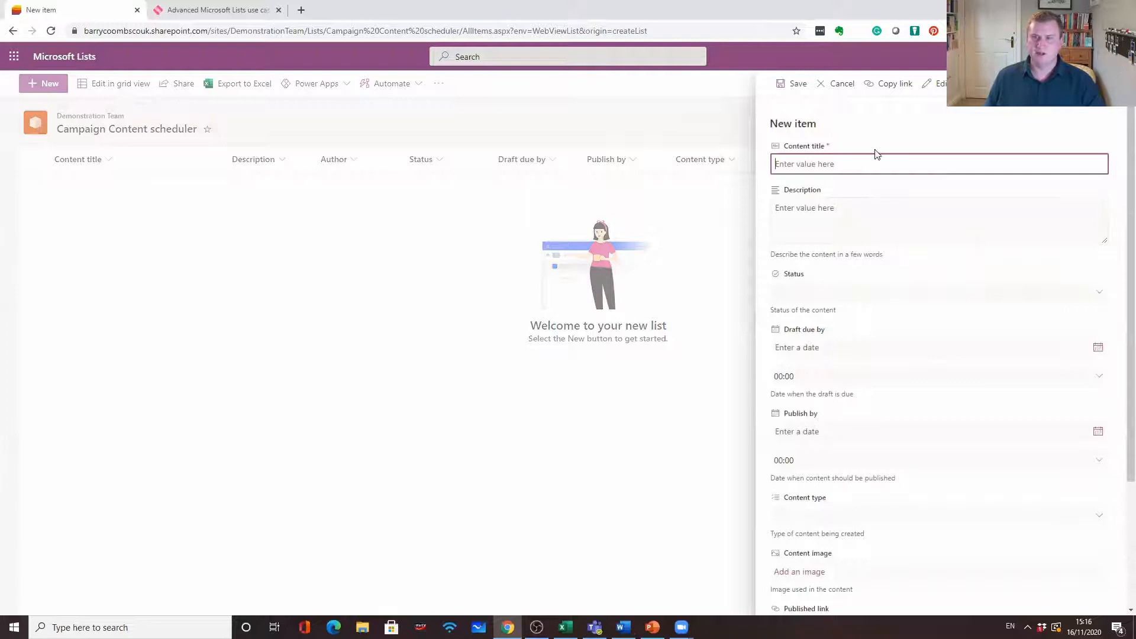
scroll(882, 347, down, 3)
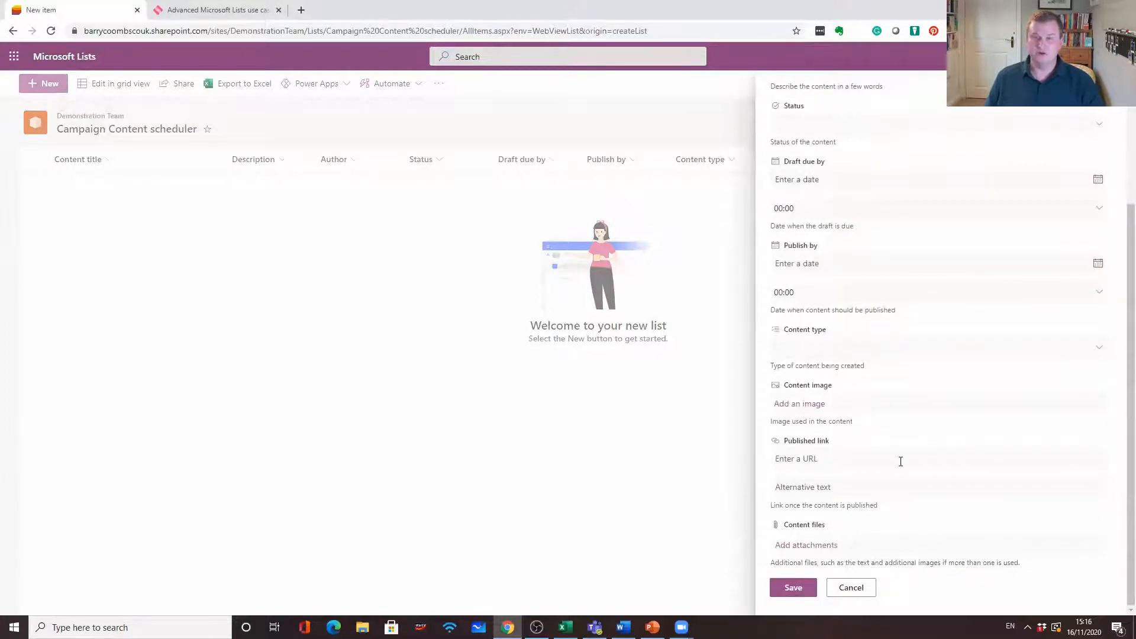
click(852, 589)
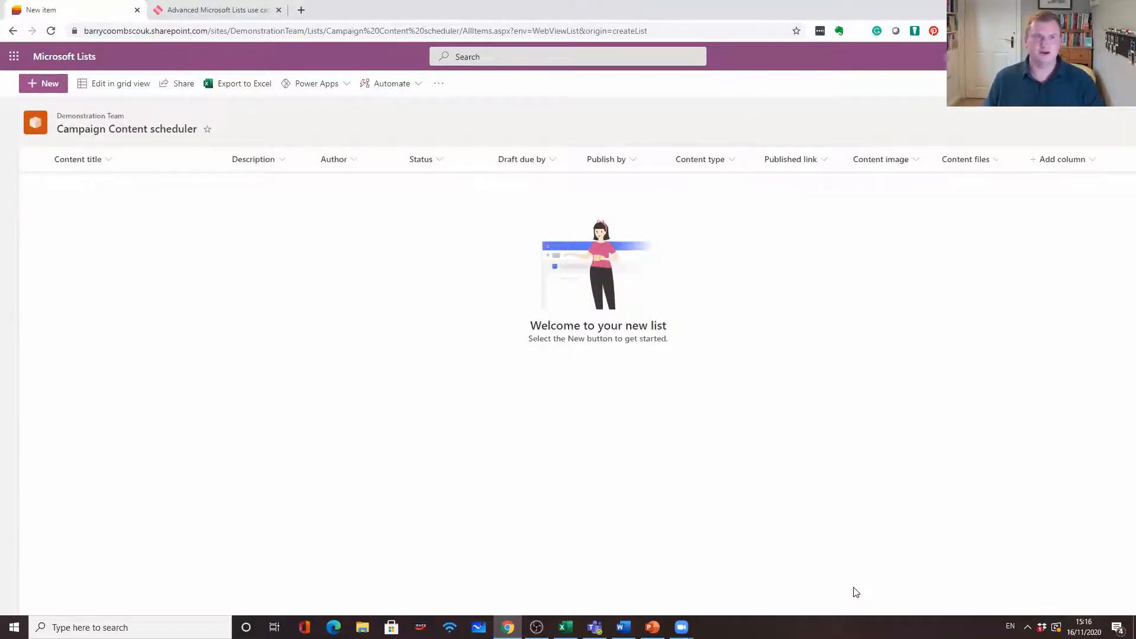
Step: Switch the list to grid view and copy the content rows A1:H8 from the Dummy Data for Lists workbook in Excel
click(104, 87)
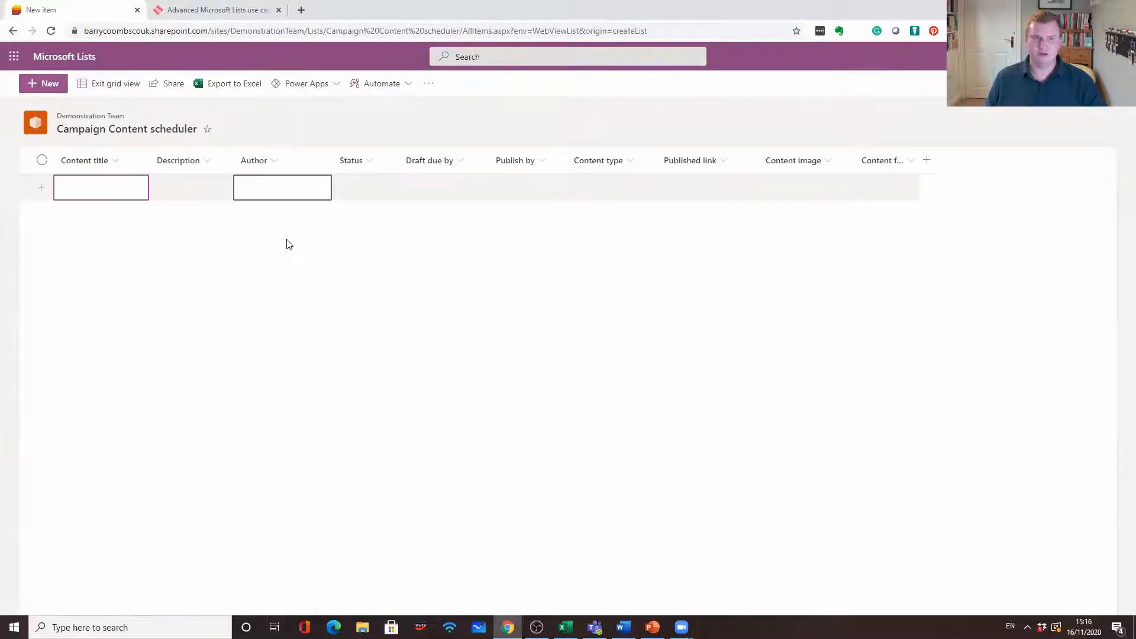
key(alt+Tab)
key(alt+Tab)
key(alt+Tab)
key(alt+Tab)
key(alt+Tab)
key(alt+Tab)
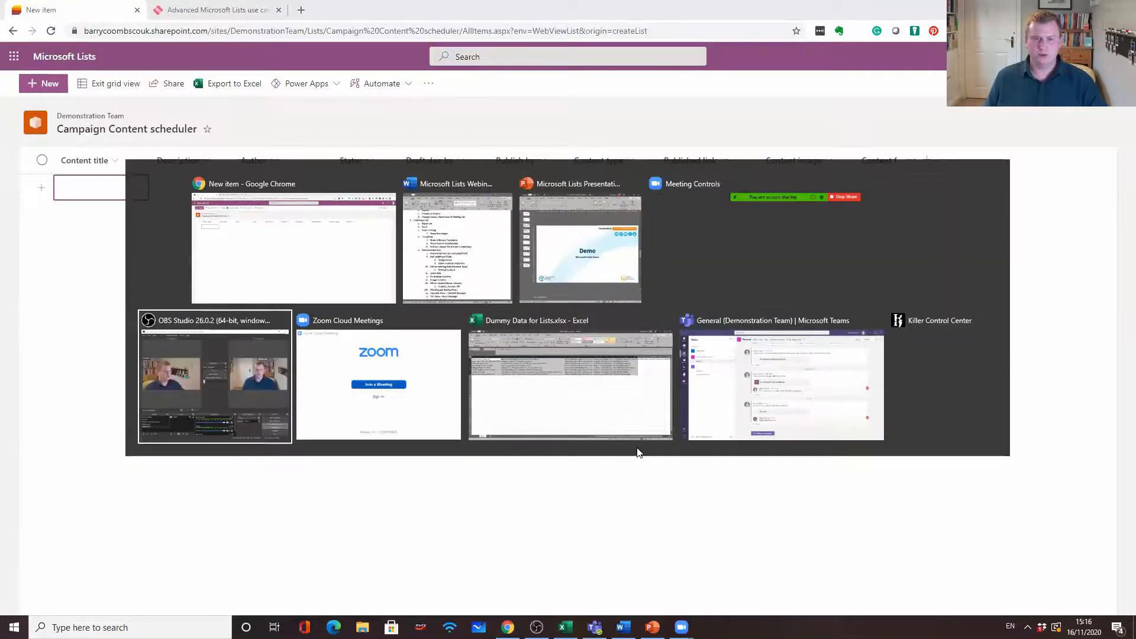
click(637, 413)
key(ctrl+c)
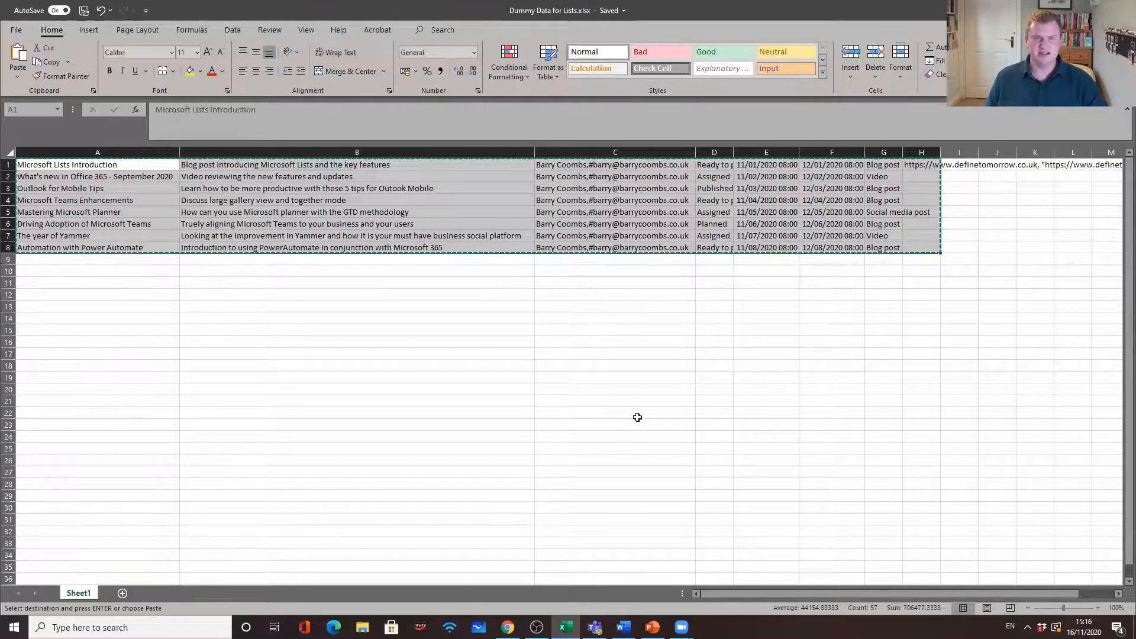
Step: Back in Microsoft Lists, paste the copied rows into the grid starting at the first Content title cell
key(alt+Tab)
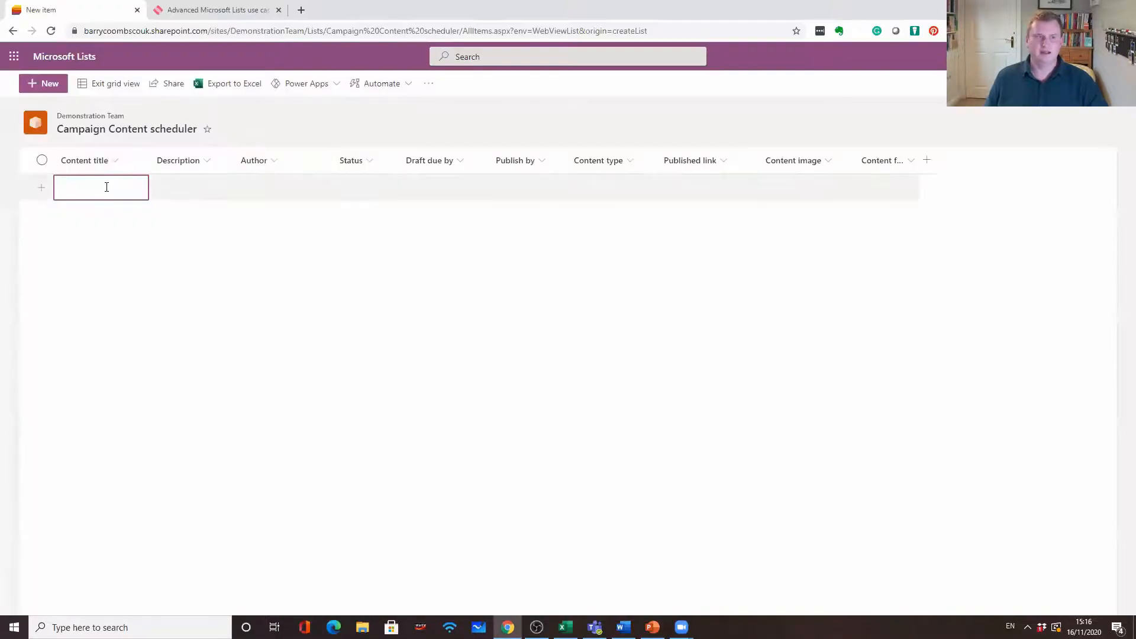
click(107, 183)
key(ctrl+v)
key(ctrl+z)
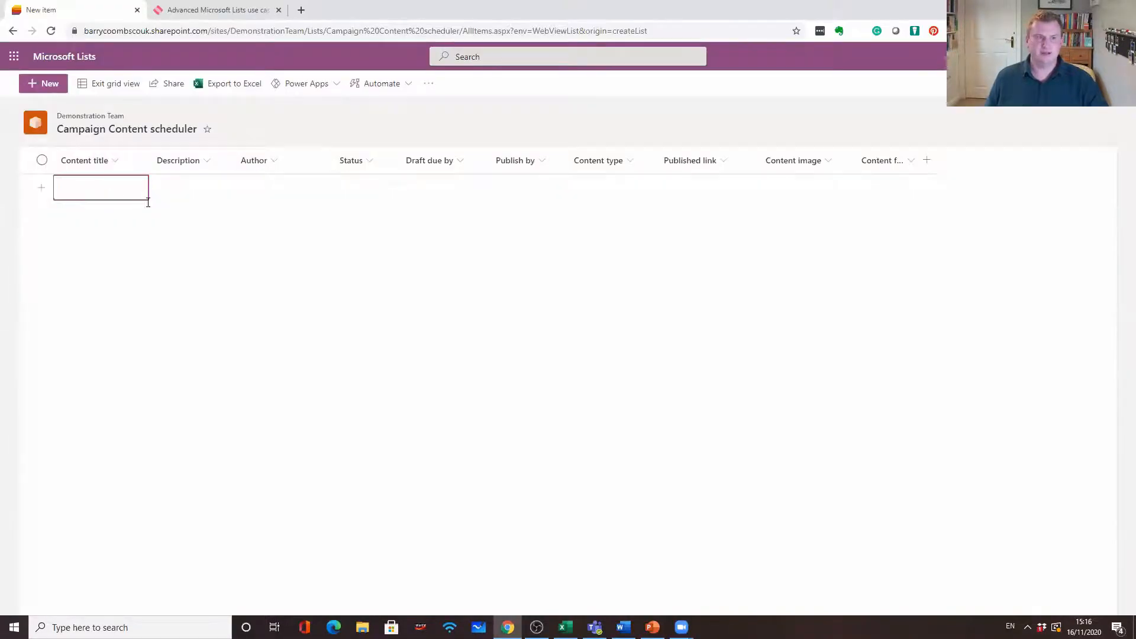
click(161, 194)
click(105, 188)
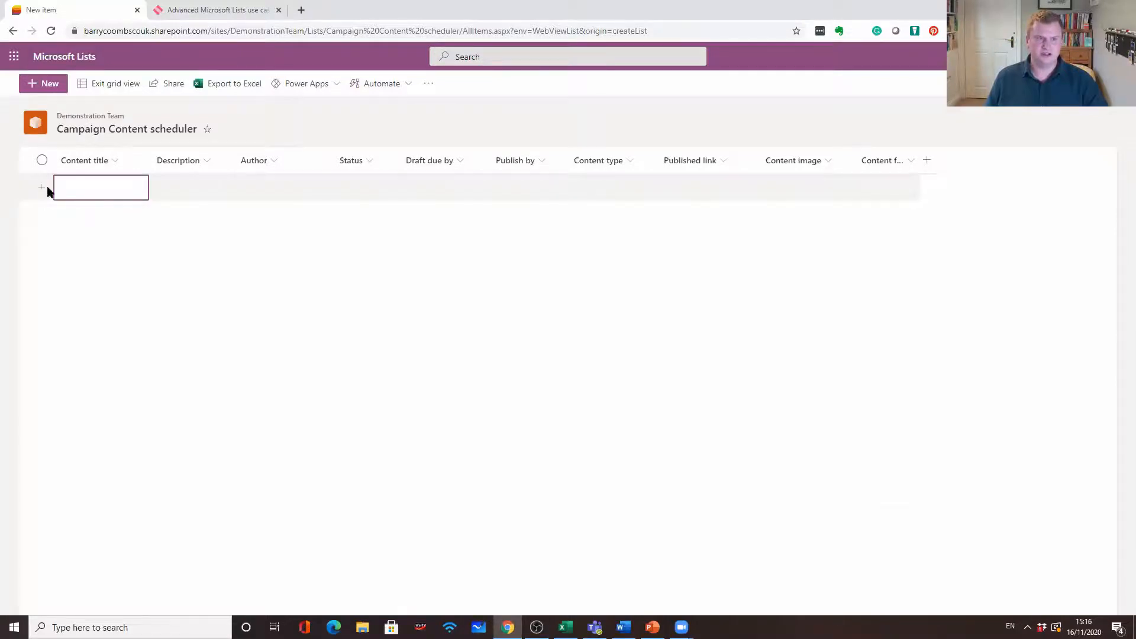
key(ctrl+v)
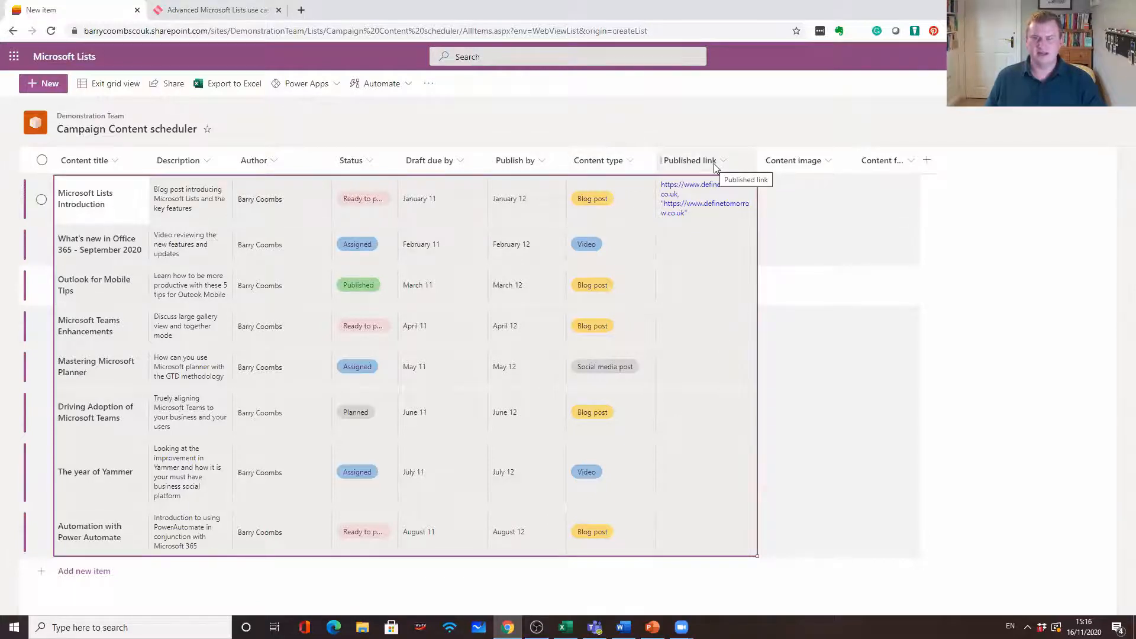
Step: Check the published link entry in the Excel source data, return to the list, and exit grid view
key(alt+Tab)
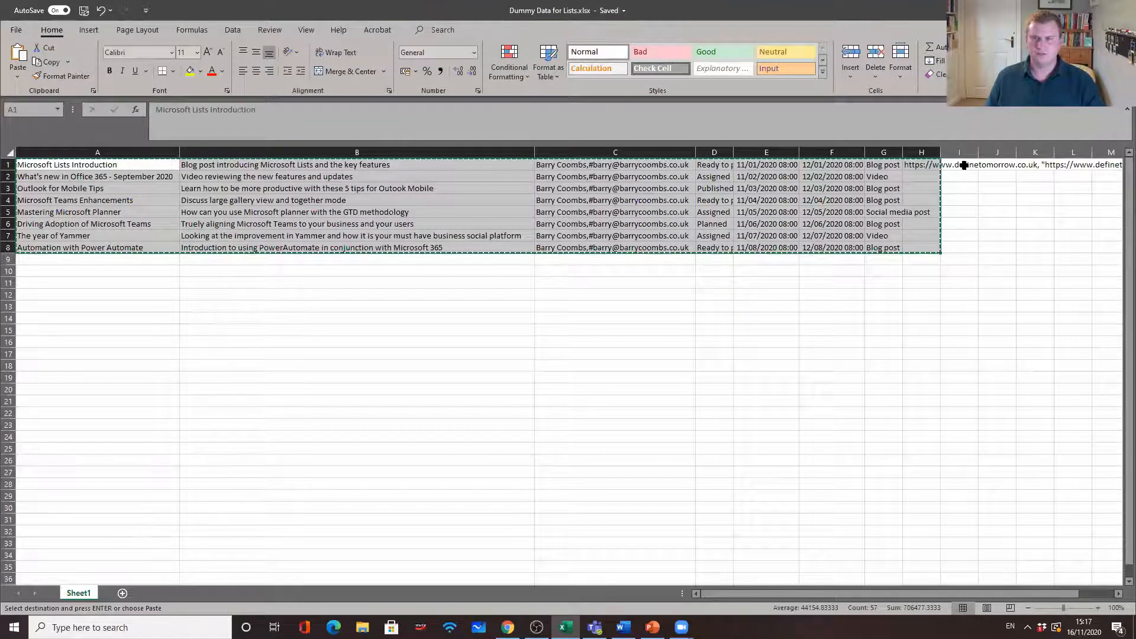
key(alt+Tab)
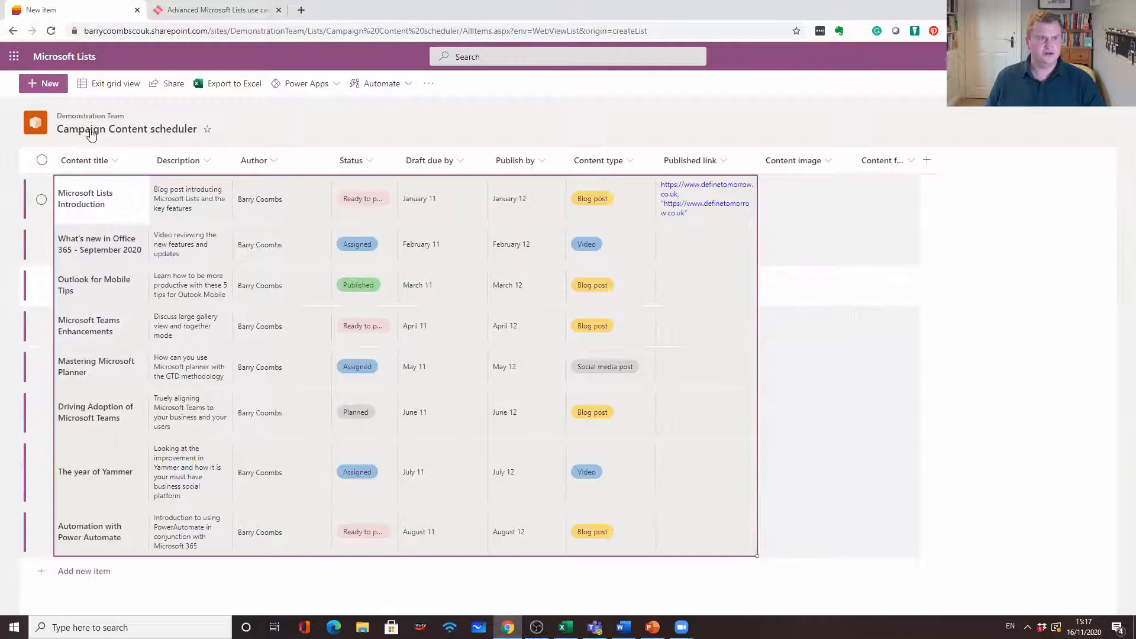
click(111, 86)
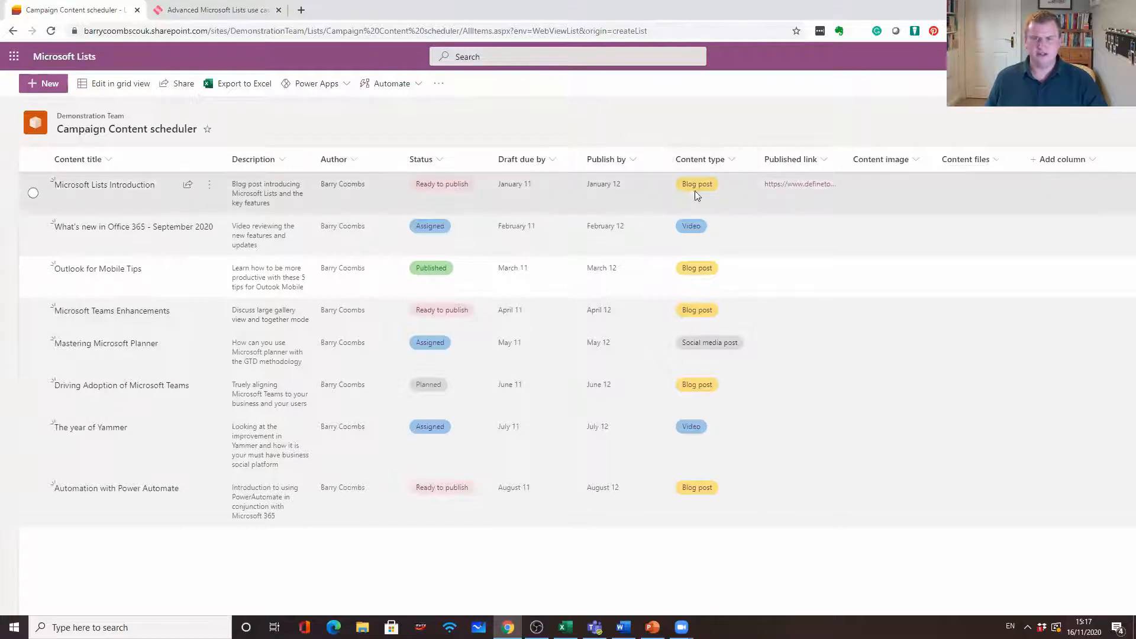
Step: Edit the Content type column and add a new choice named Printed Material
click(733, 160)
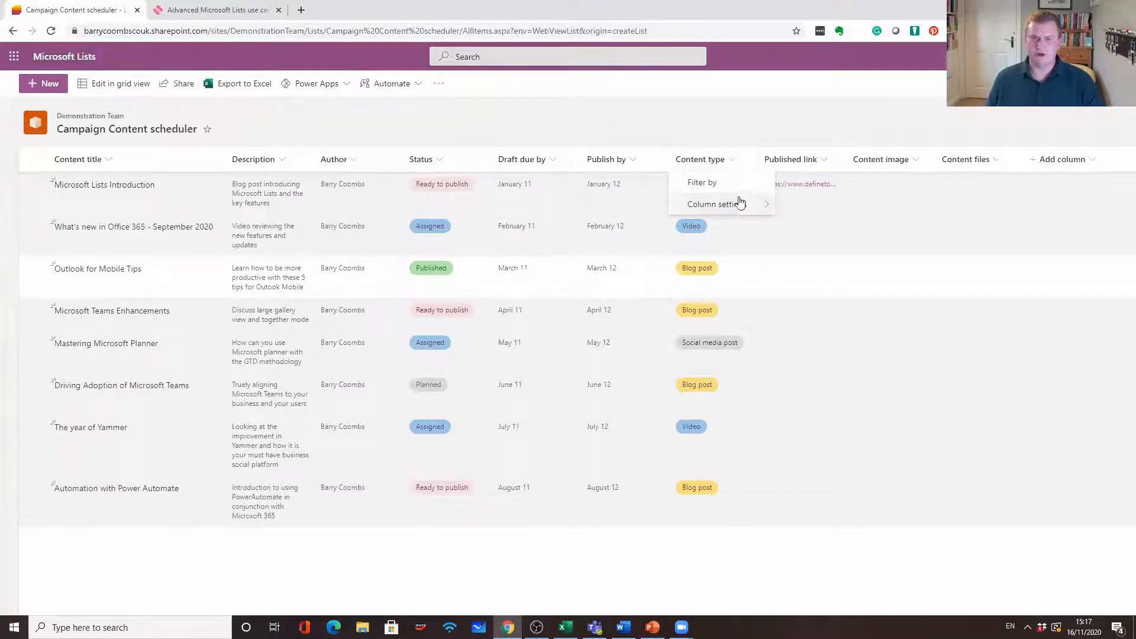
mouse_move(739, 215)
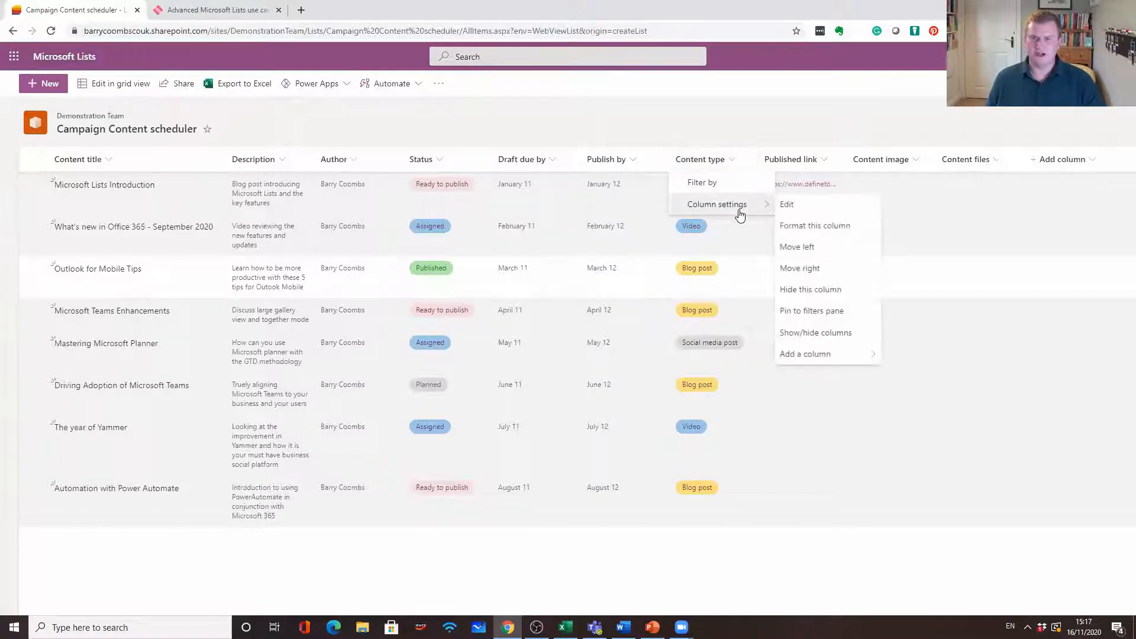
click(787, 208)
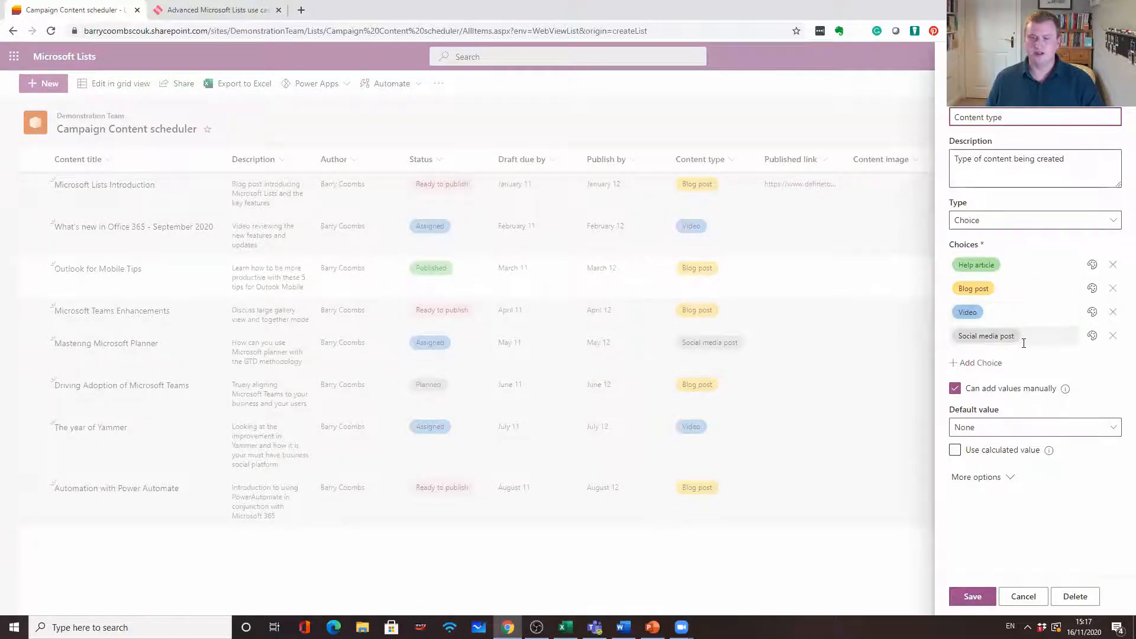
click(985, 365)
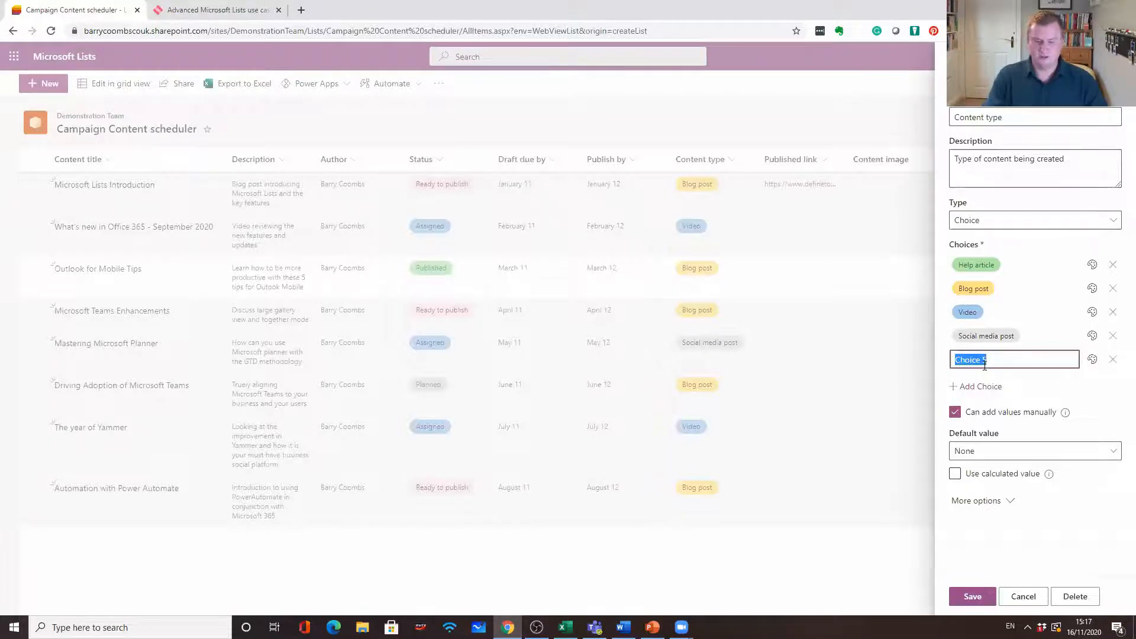
text(Printed Material)
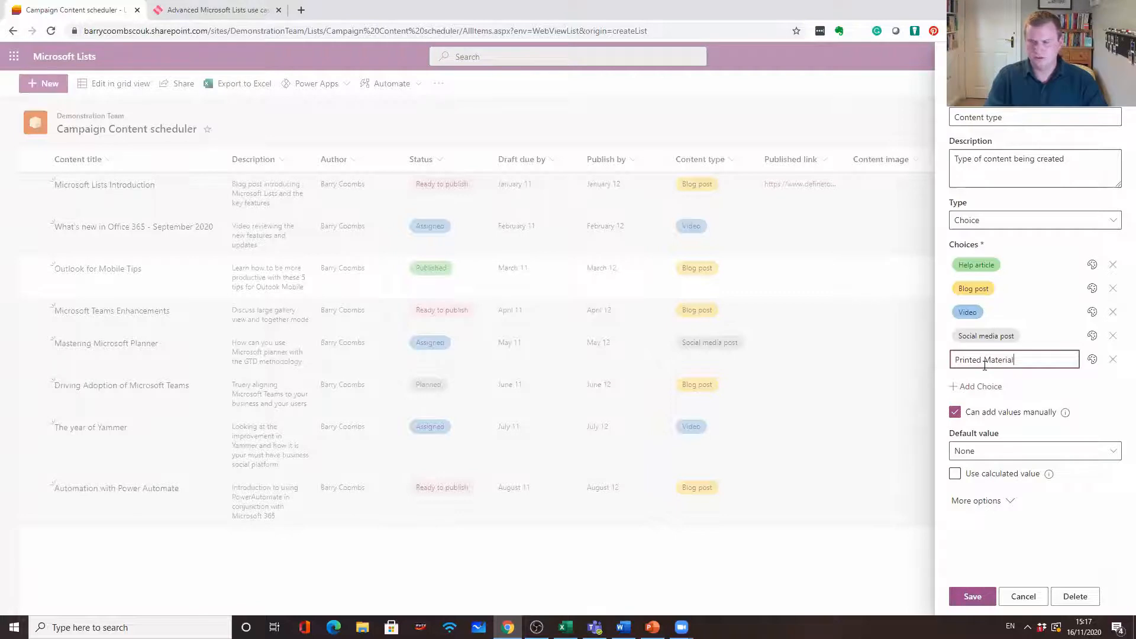
click(1026, 373)
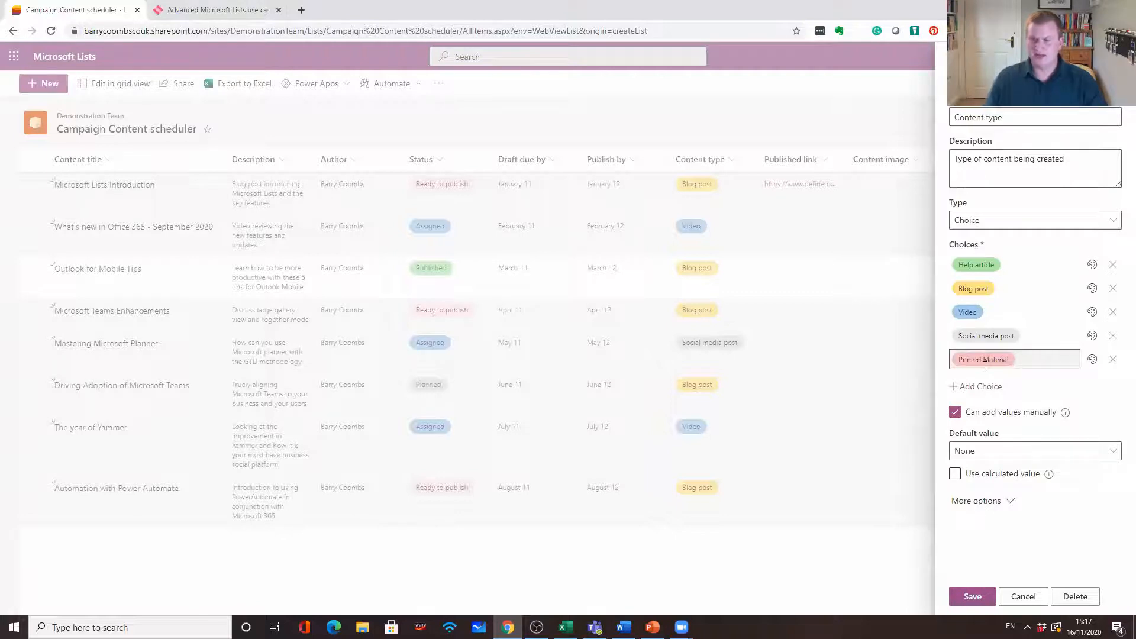
Step: Give the Printed Material choice the darkest grey fill colour and save the Content type column
click(1093, 360)
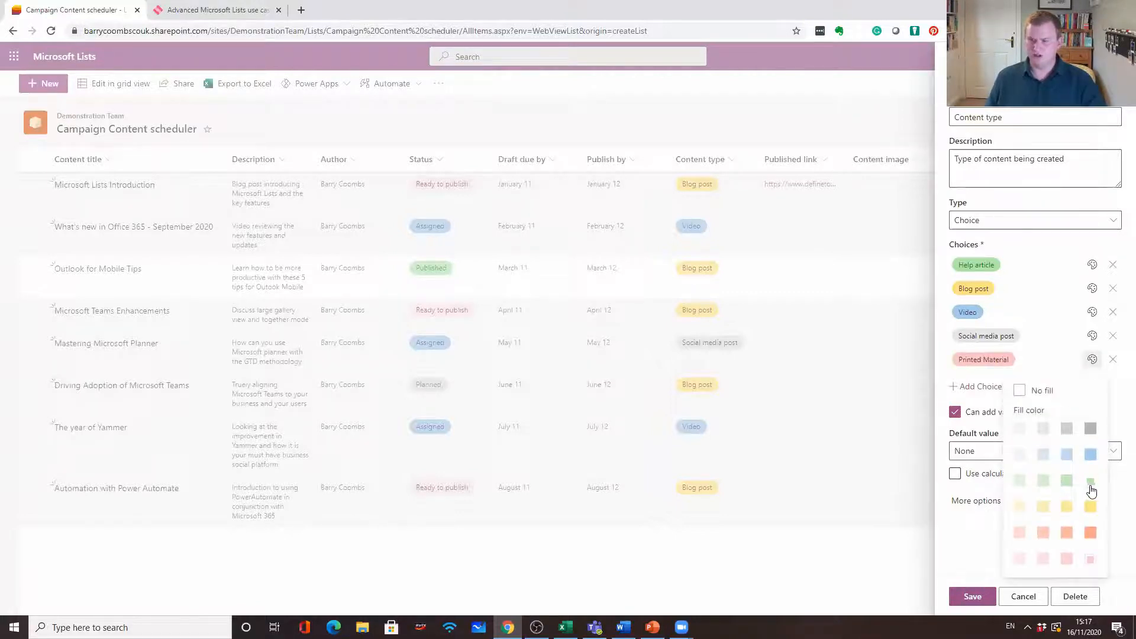
click(1067, 481)
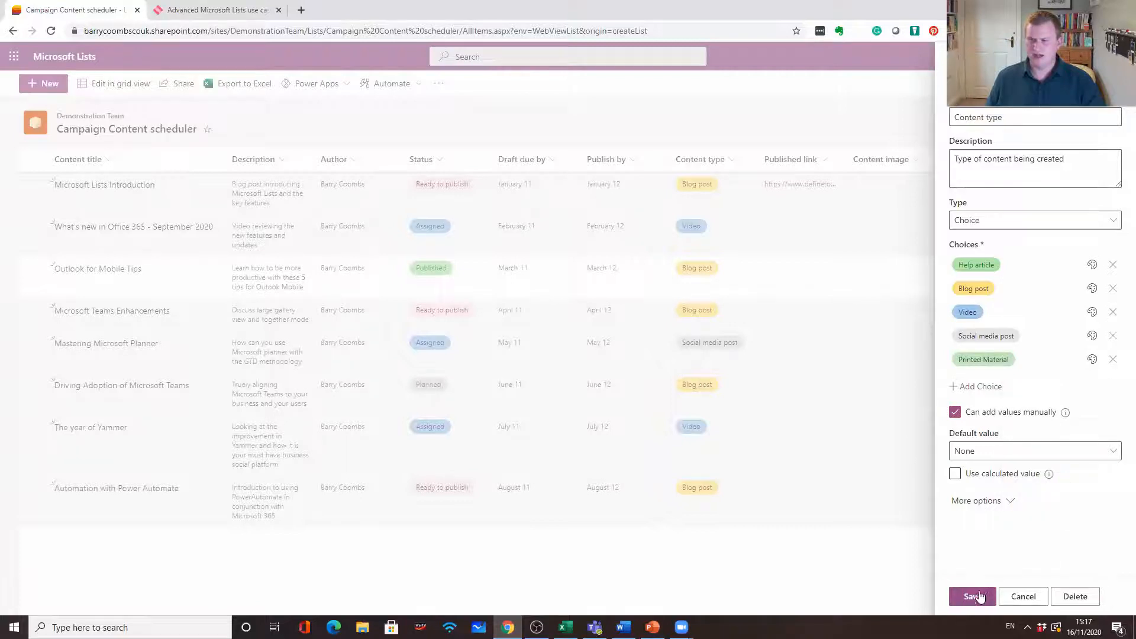
click(1092, 359)
click(1092, 427)
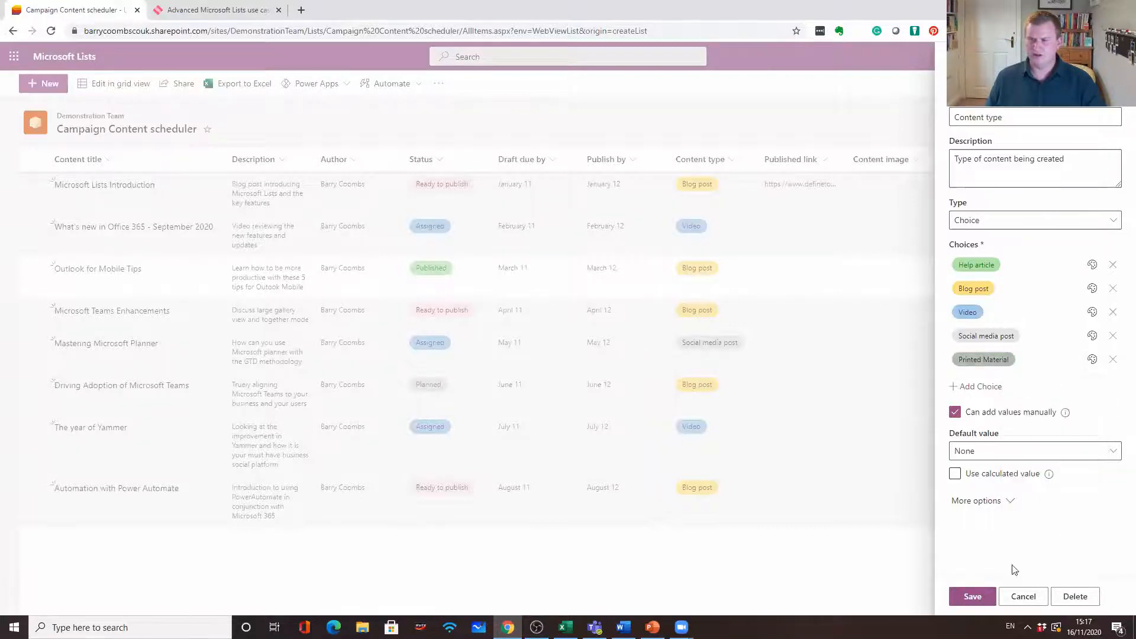
click(975, 595)
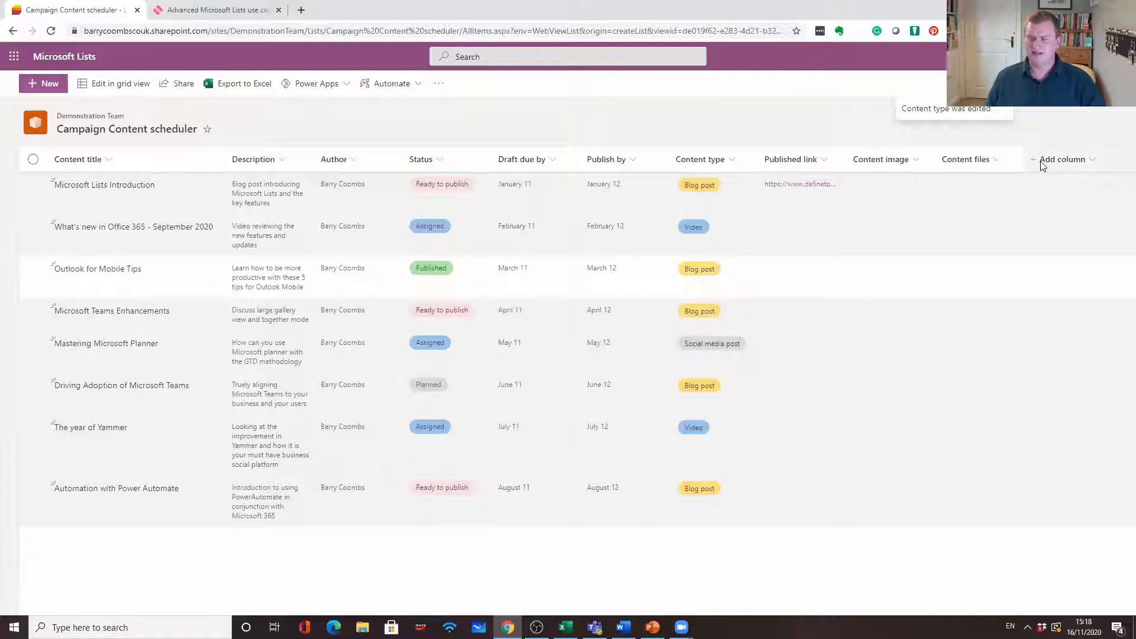
Step: Add a Person column named Assigned that allows multiple selections, and place it directly after Content title
click(1060, 160)
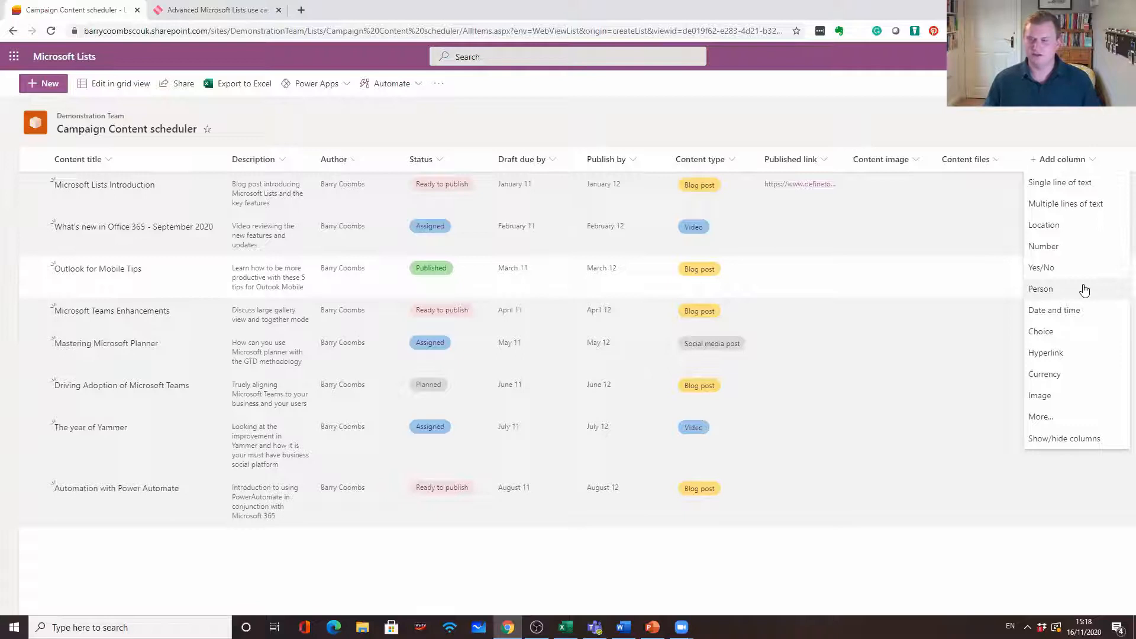
click(1084, 289)
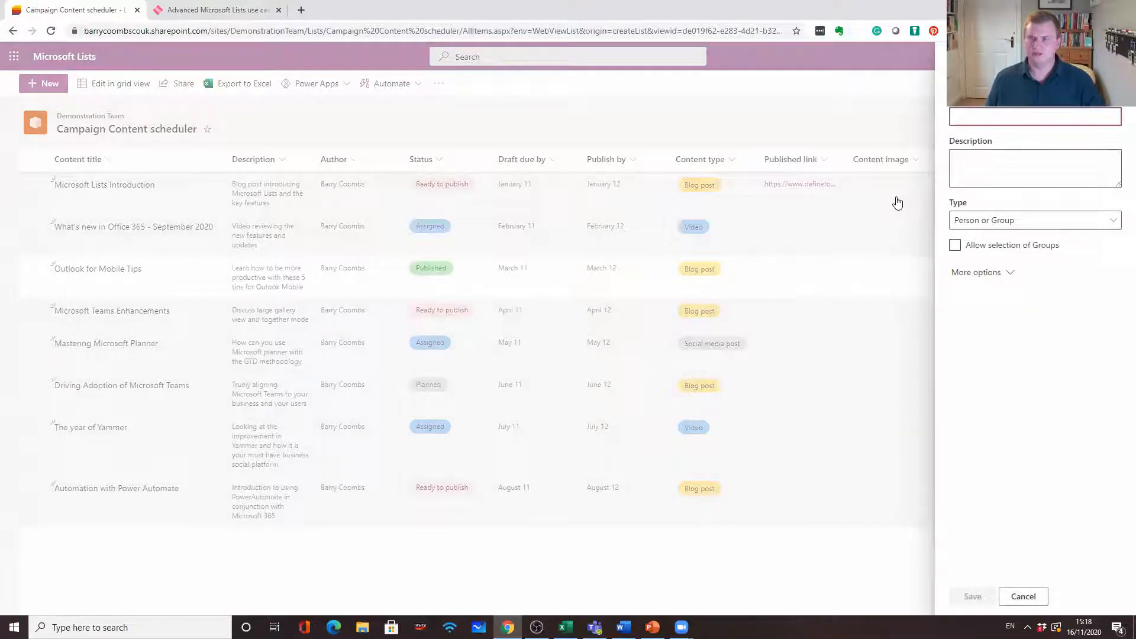
text(Assigned)
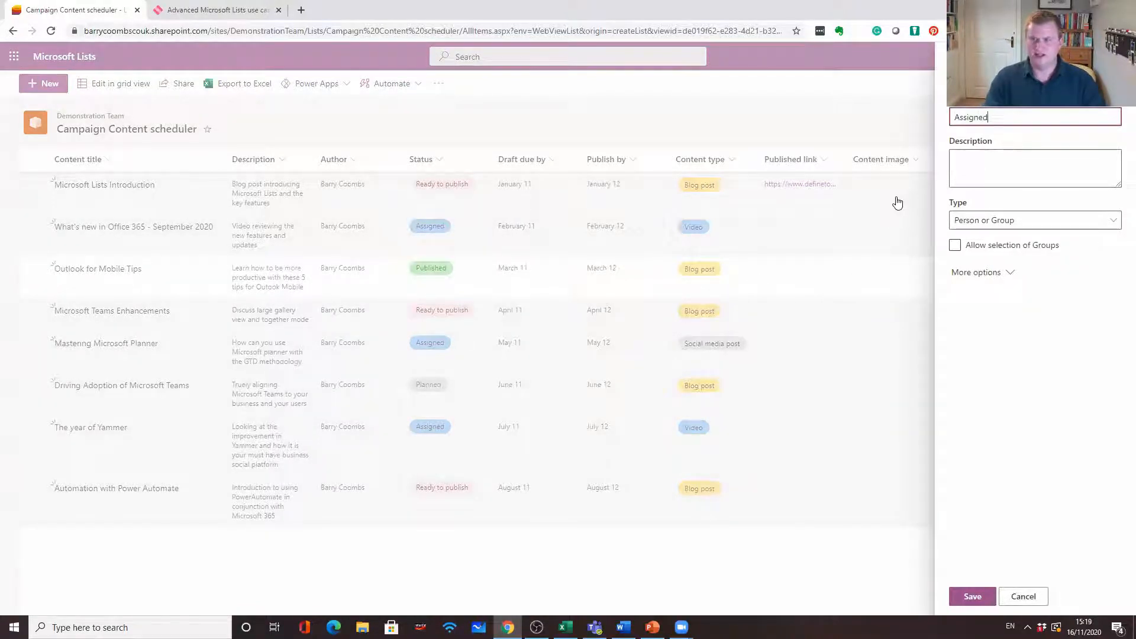
click(977, 273)
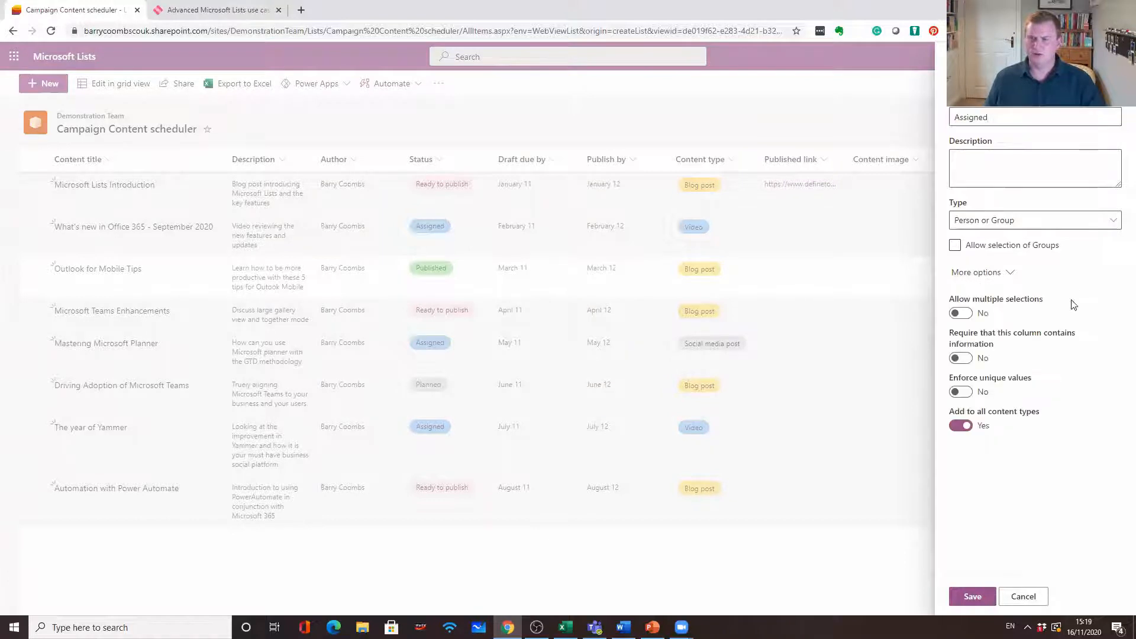
click(962, 314)
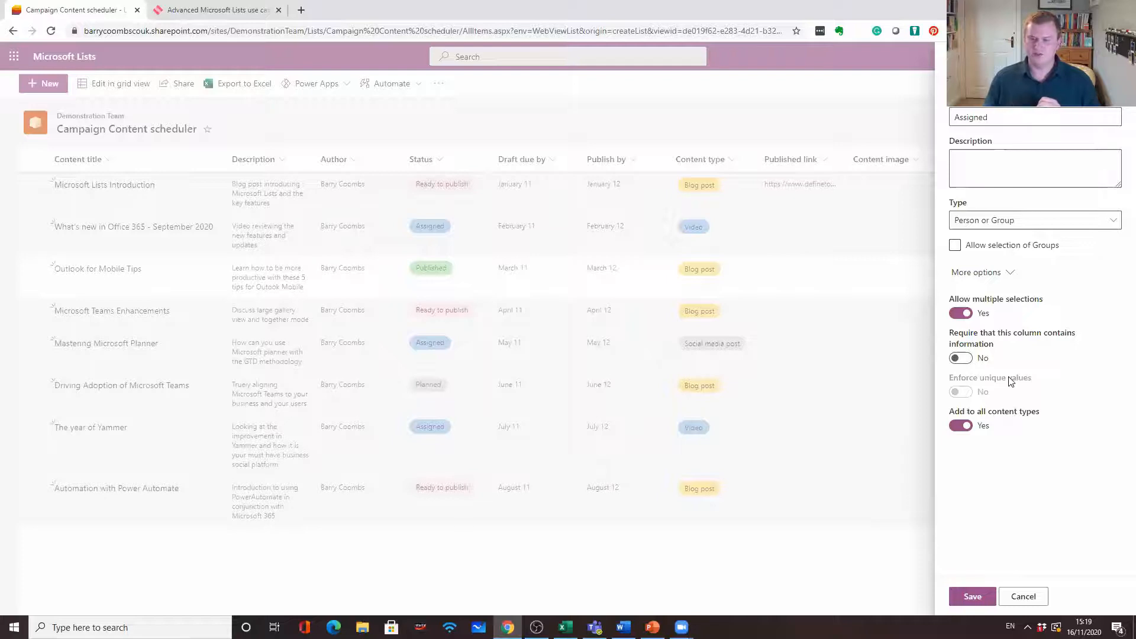
click(967, 597)
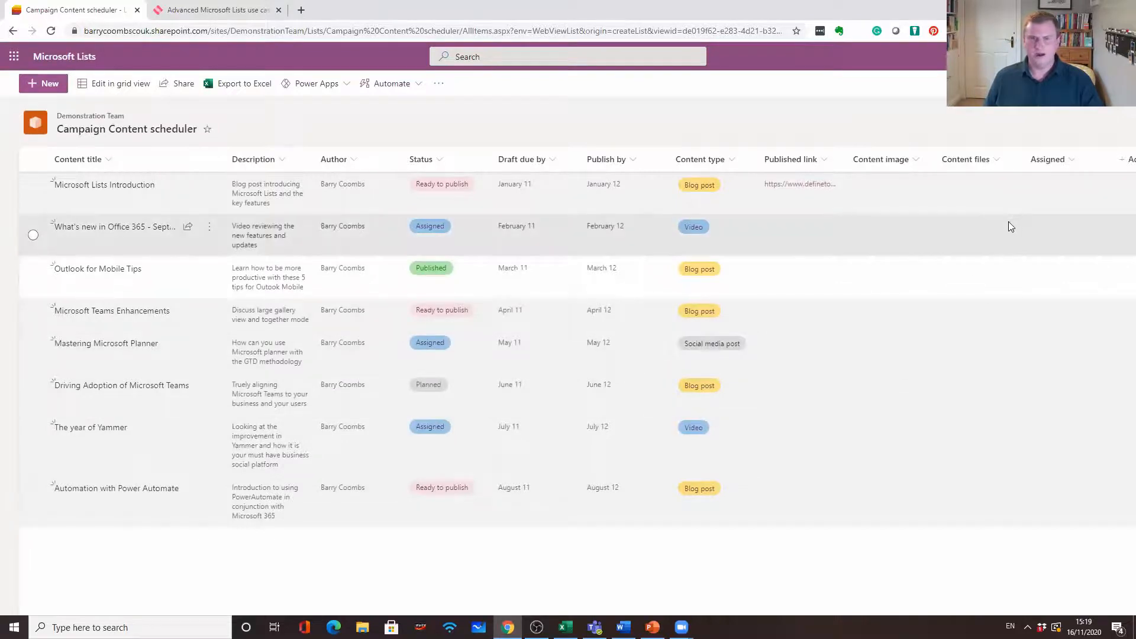
mouse_move(1047, 160)
mouse_down()
mouse_move(1017, 172)
mouse_move(269, 172)
mouse_move(223, 155)
mouse_move(232, 168)
mouse_up()
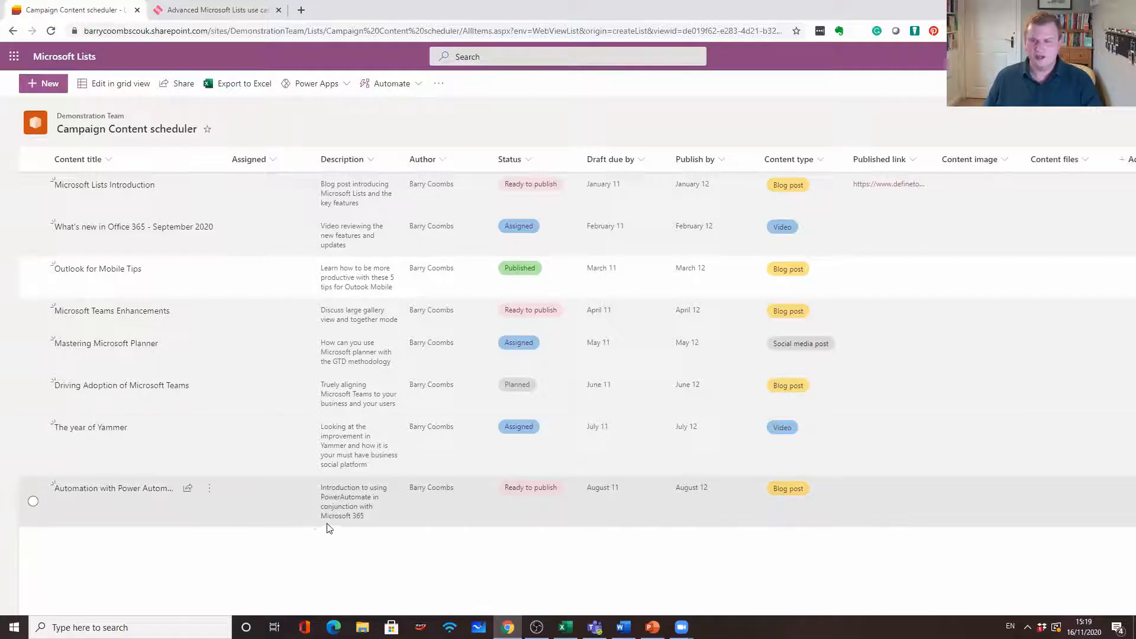
Step: Open formatting for the Status column, try the Background colors style, and switch to Conditional formatting
click(524, 161)
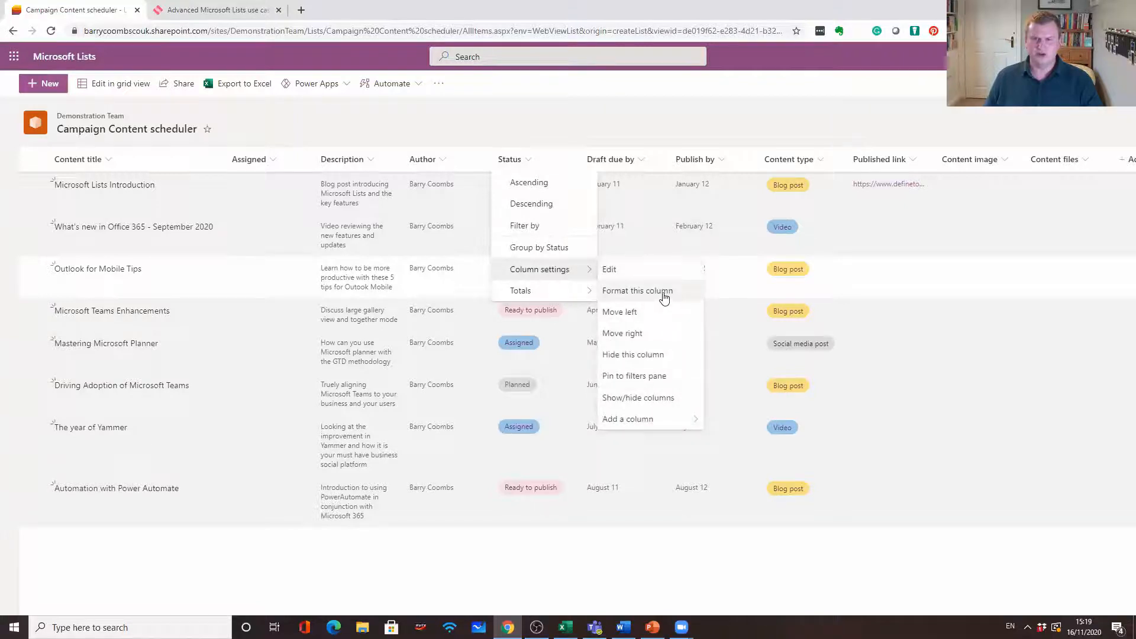
click(666, 297)
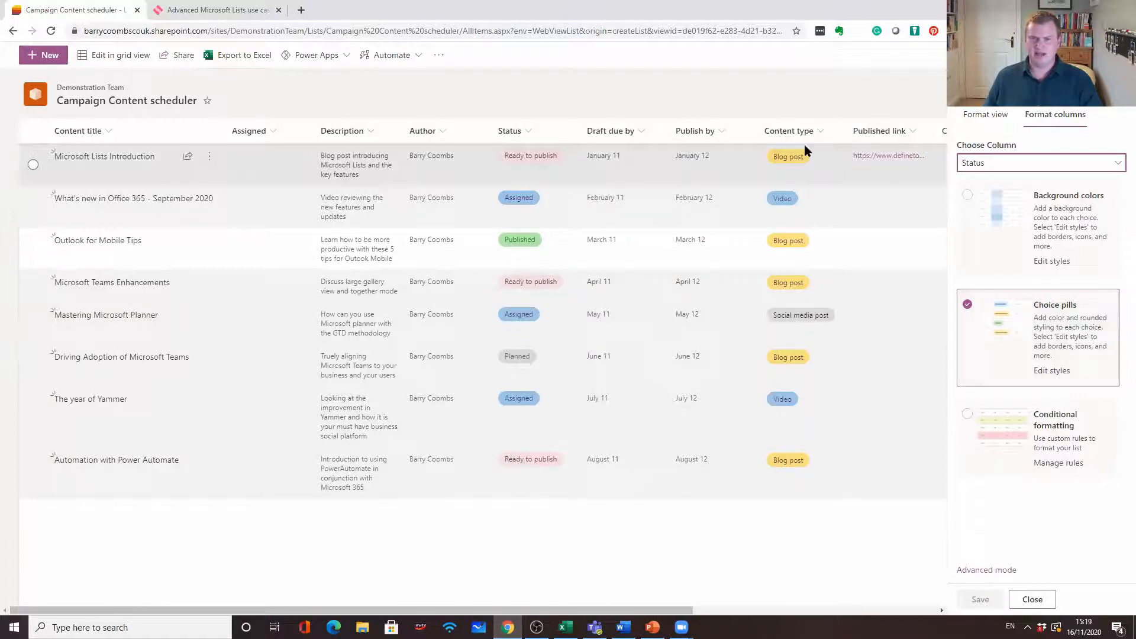
click(967, 196)
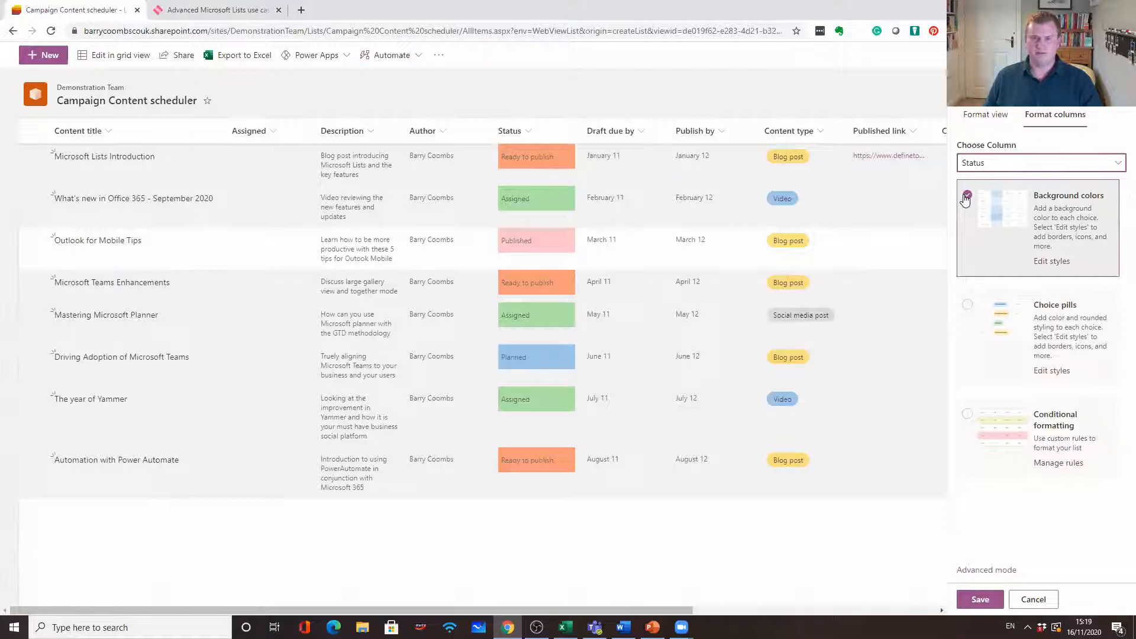
click(967, 414)
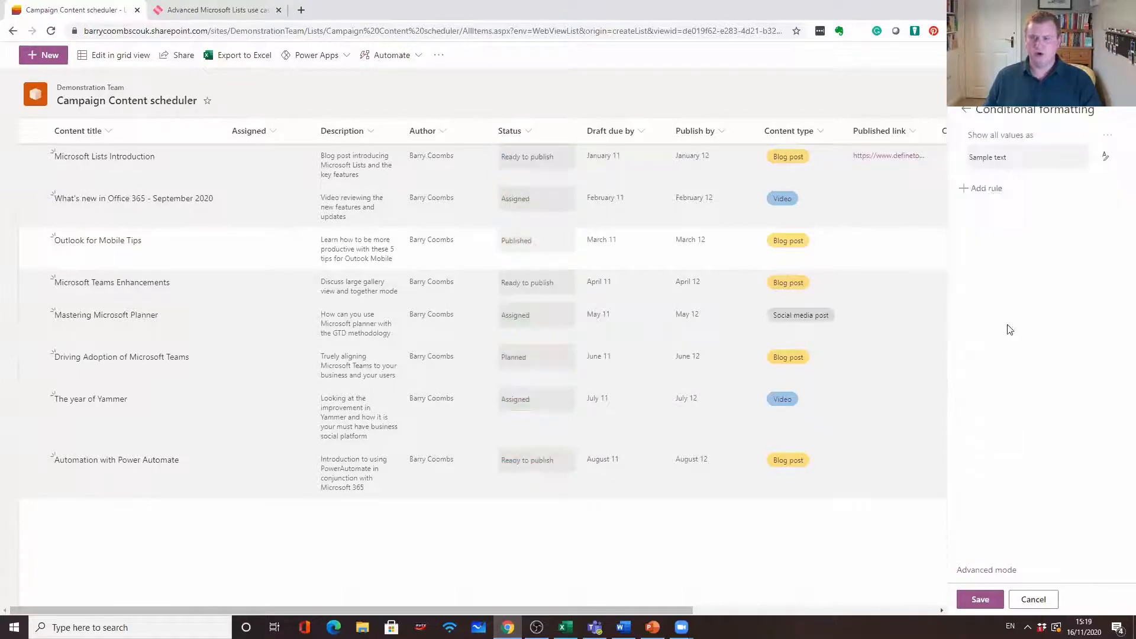
Step: Add a conditional formatting rule with the condition Status is not equal to Published
click(964, 190)
click(1019, 155)
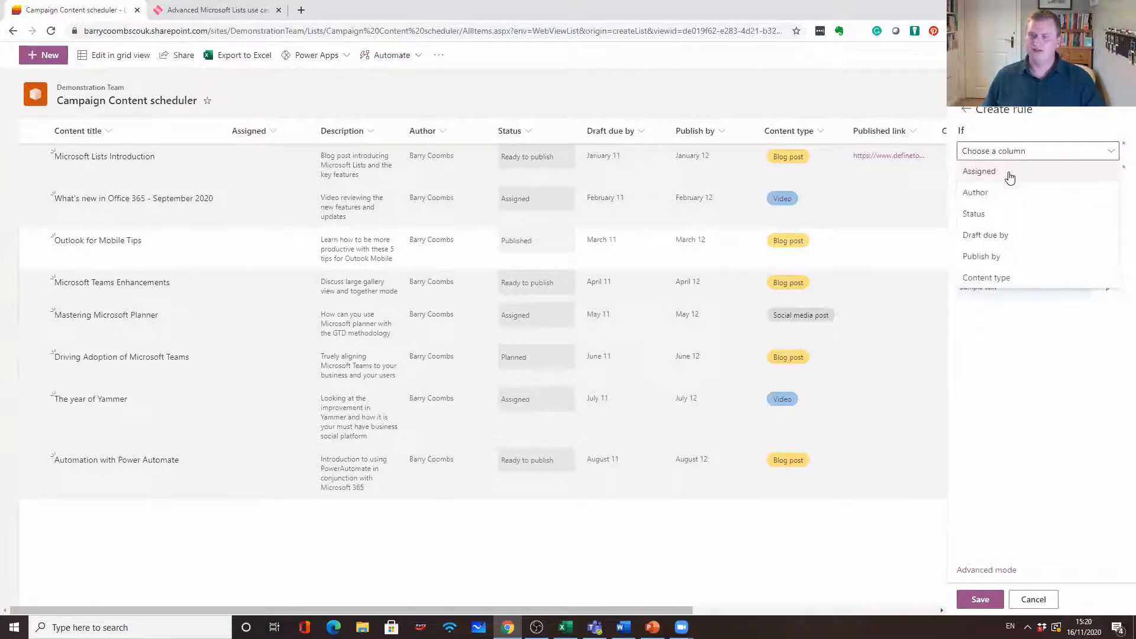
click(1012, 212)
click(1000, 175)
click(996, 194)
click(1030, 201)
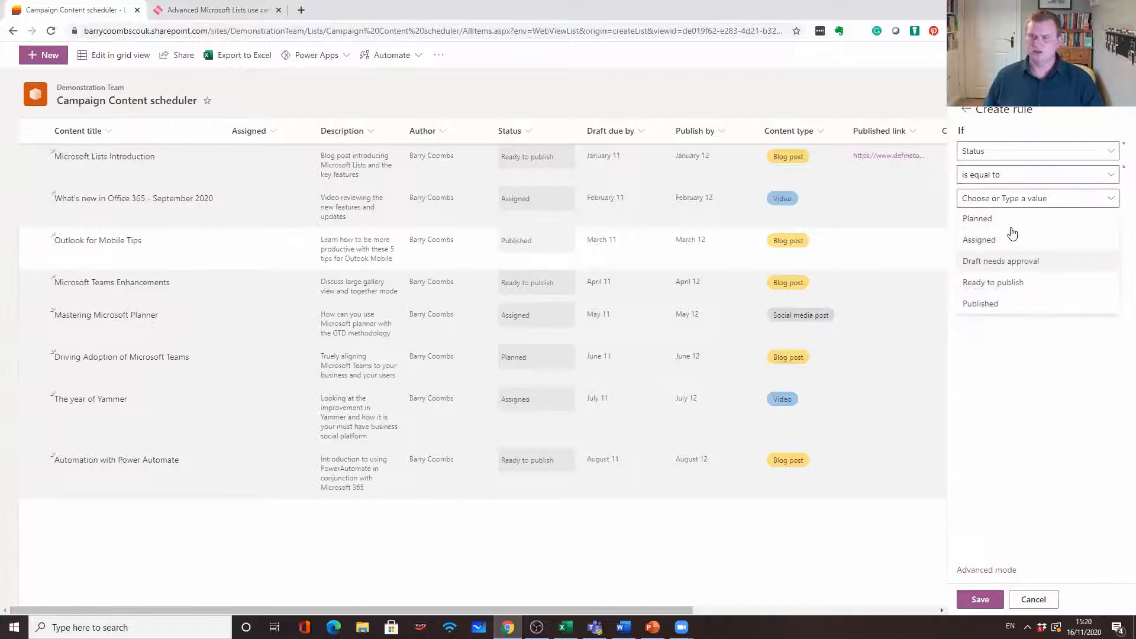
click(1006, 175)
click(997, 218)
click(1002, 199)
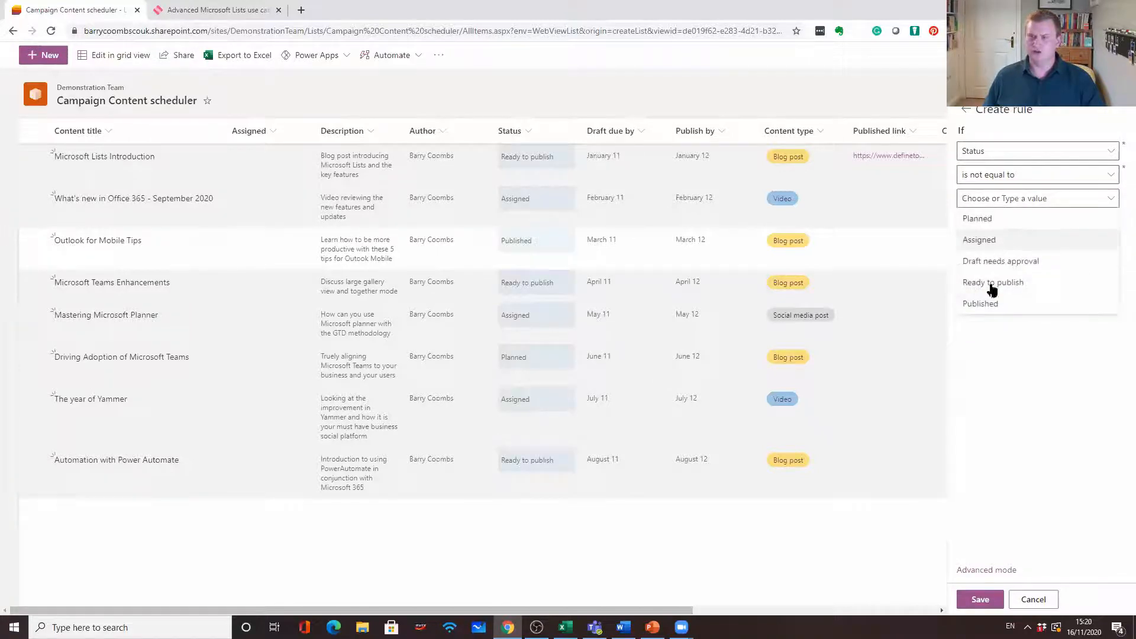
click(998, 299)
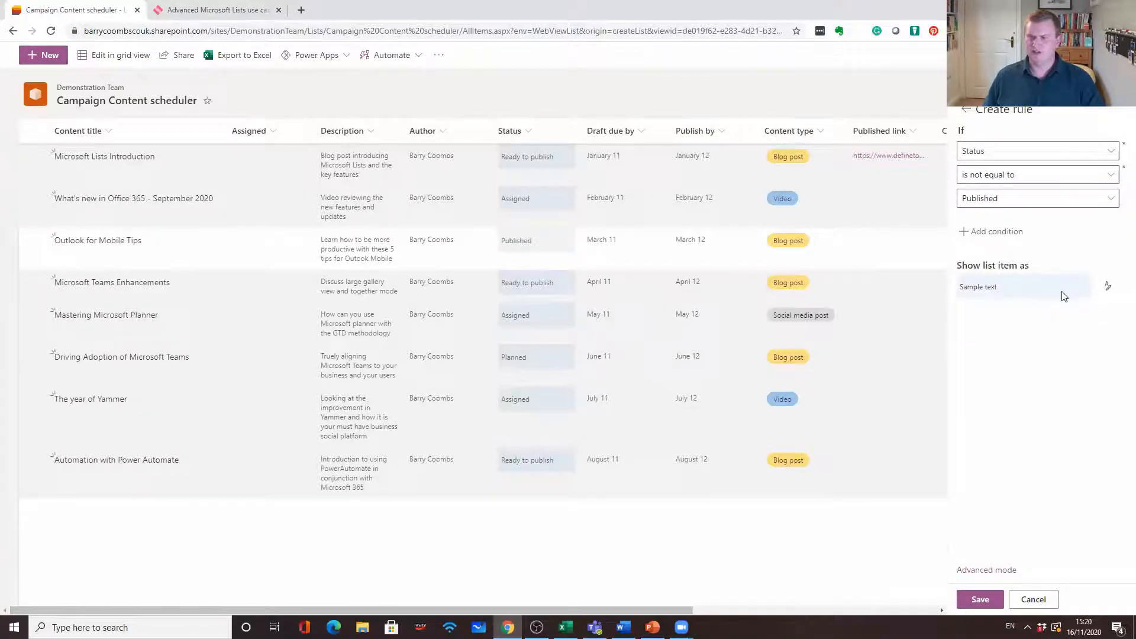
Step: Try the darkest pink fill for items matching the rule, view the formatting's JSON code, and discard the Status column formatting
click(1107, 287)
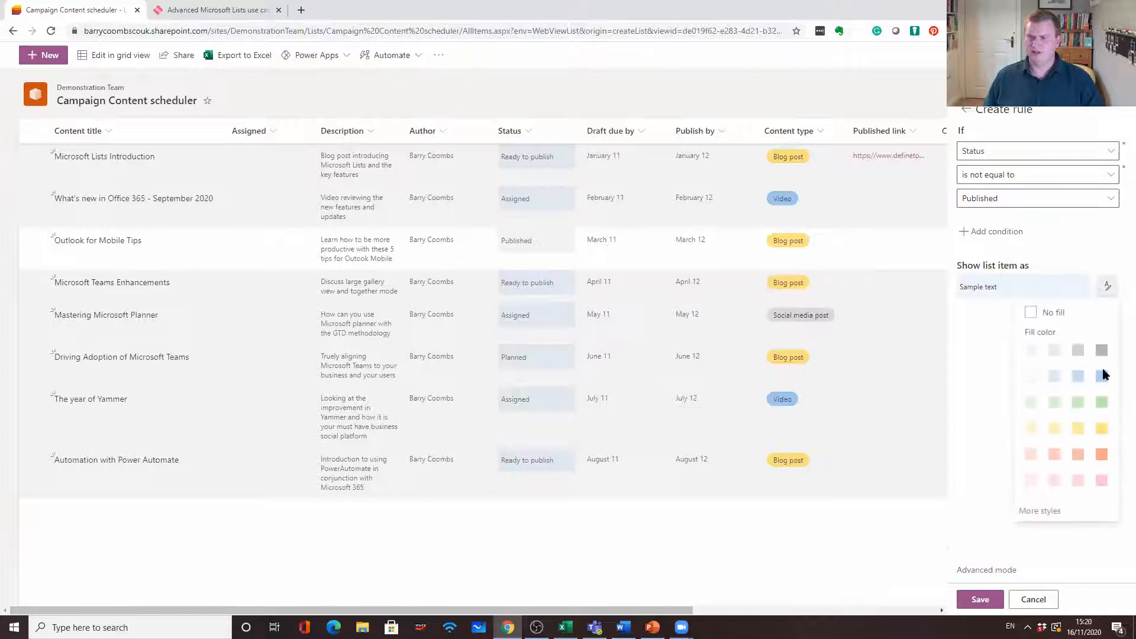
click(1101, 483)
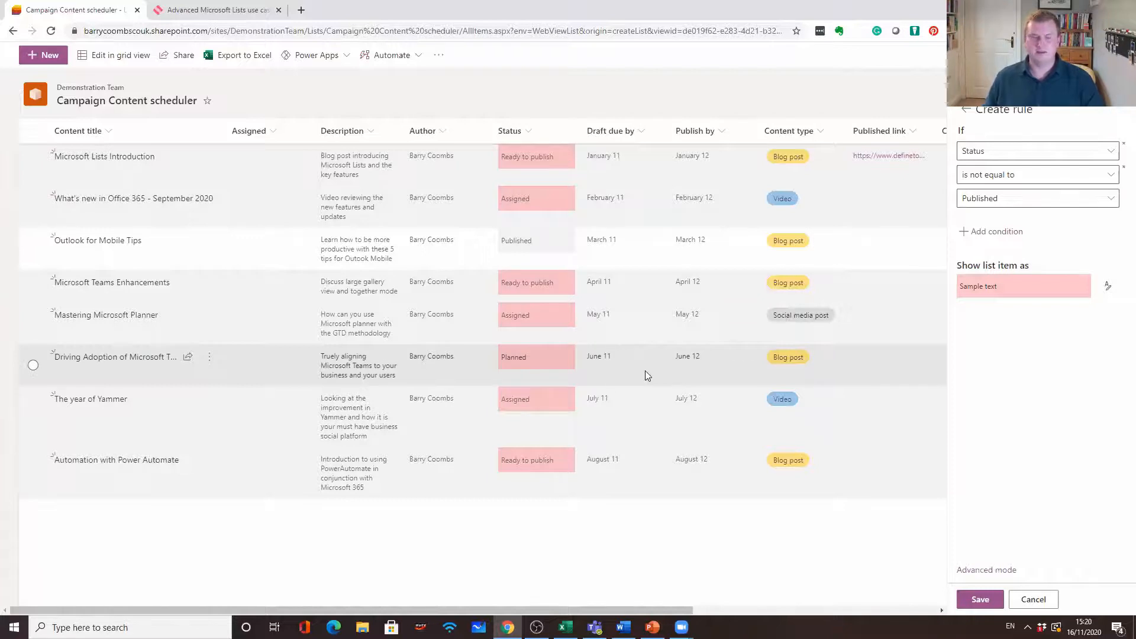
click(997, 571)
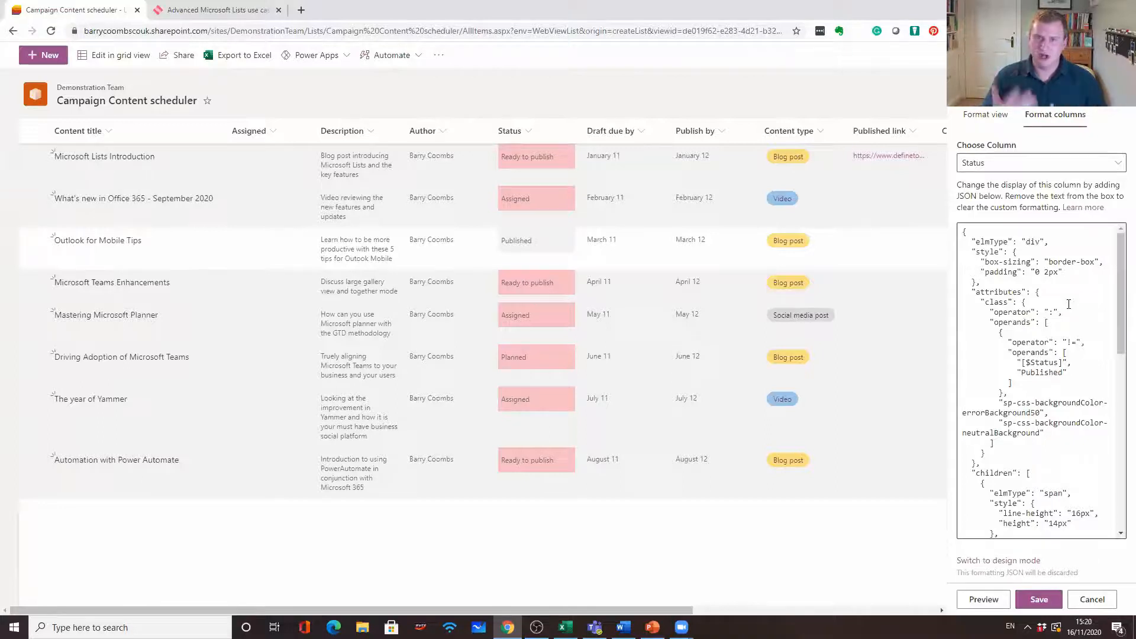
click(1085, 604)
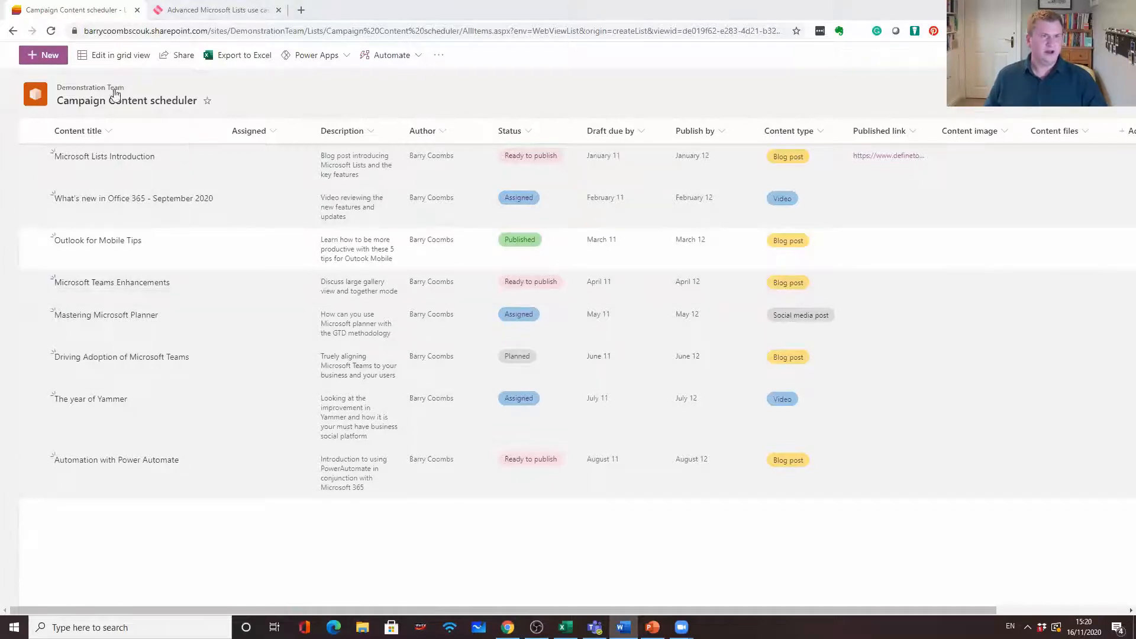
Step: Add the purple Cadbury picture from Downloads as content image of the What's new in Office 365 - September 2020 item, and close the item
click(183, 162)
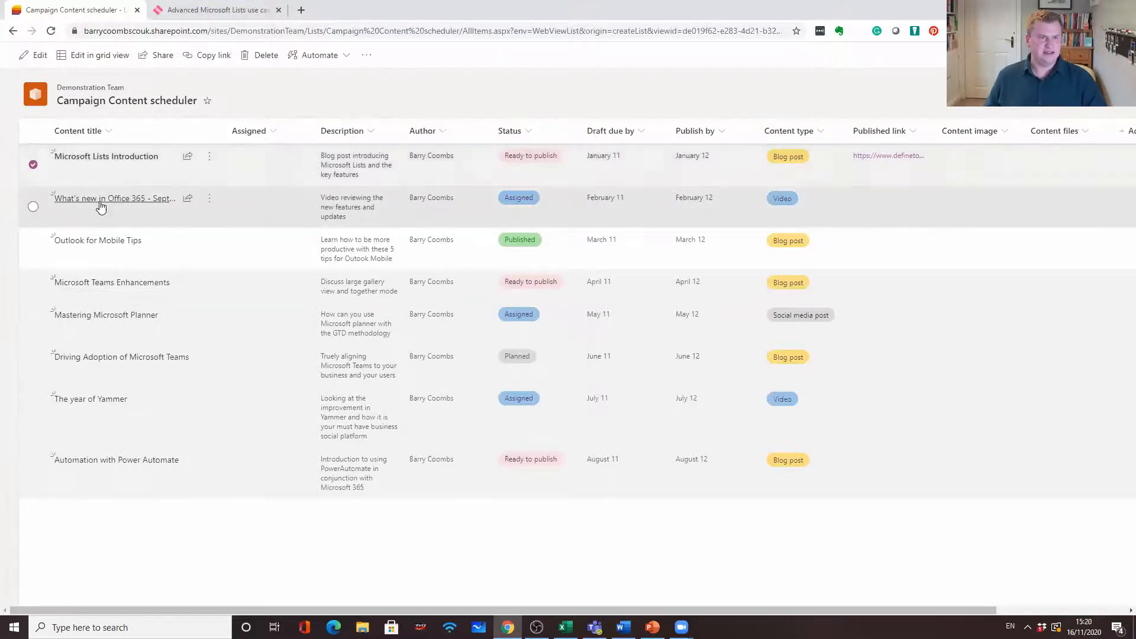
click(100, 201)
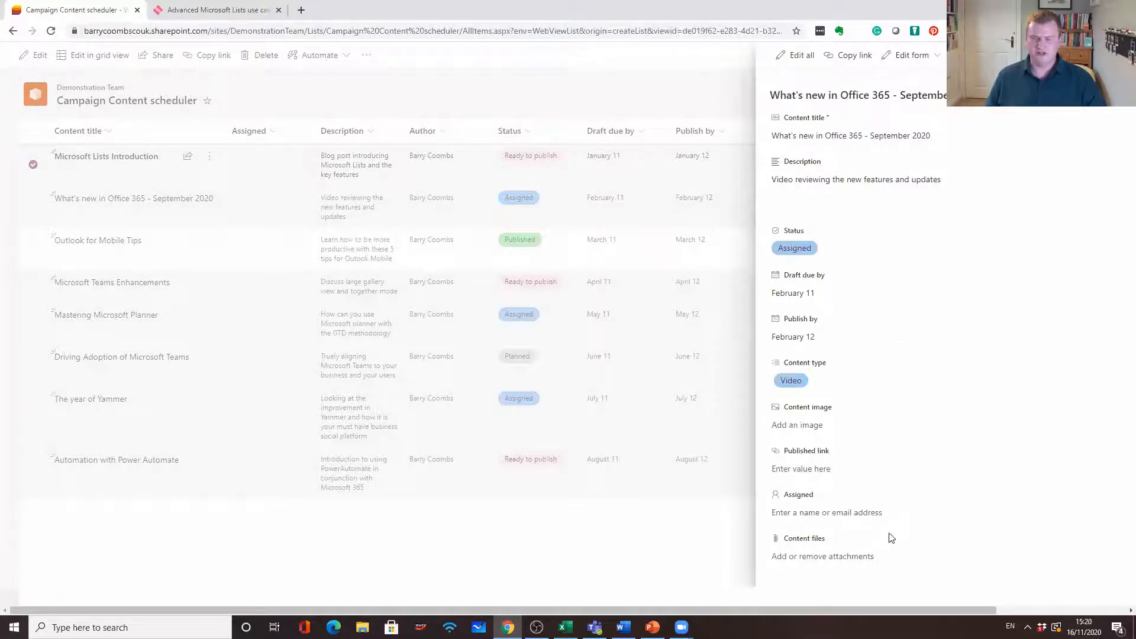
click(804, 427)
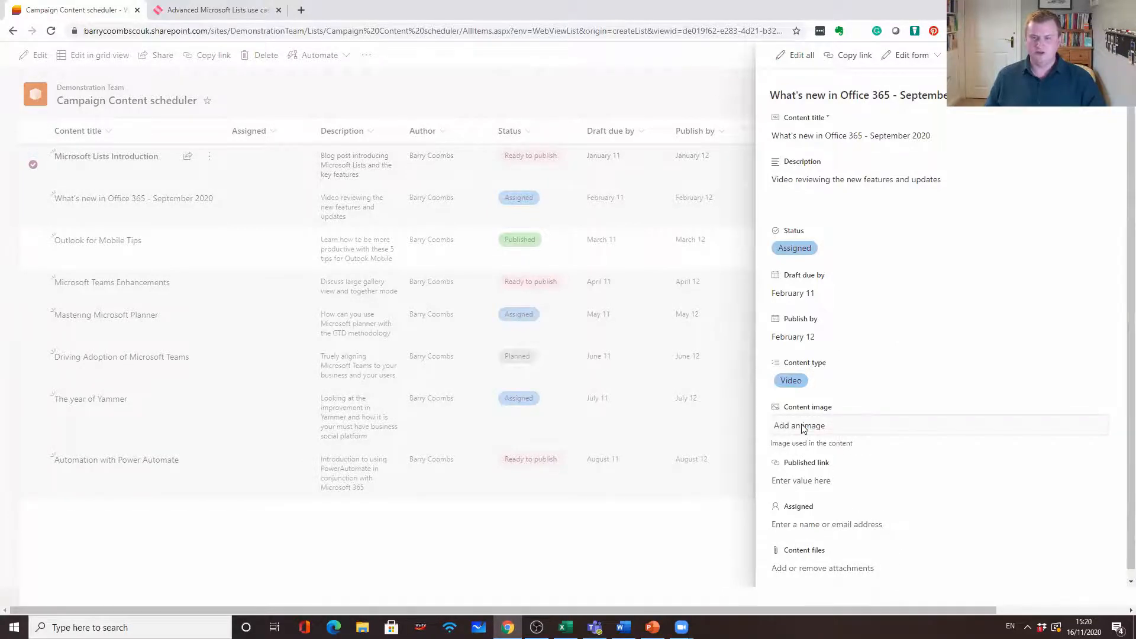
click(804, 427)
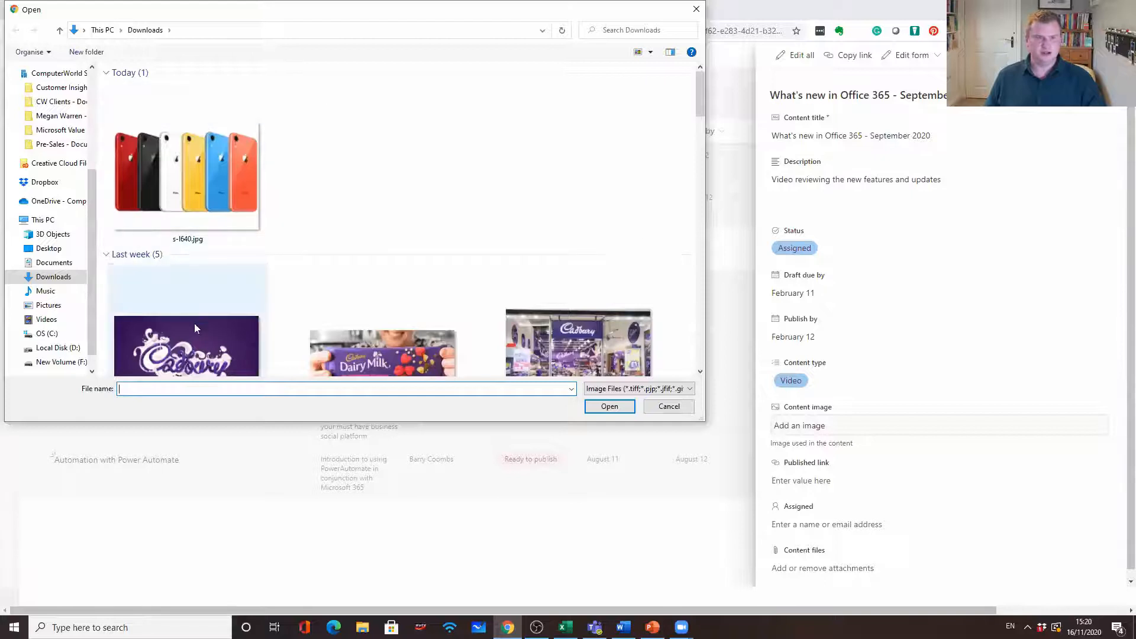
click(196, 329)
click(609, 406)
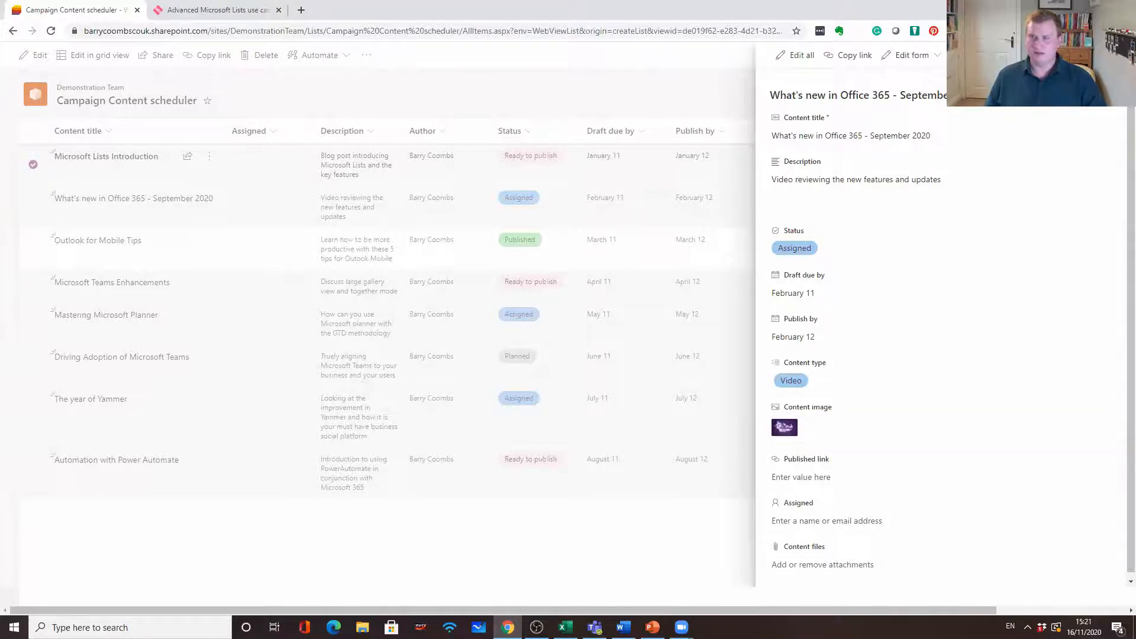
click(1113, 55)
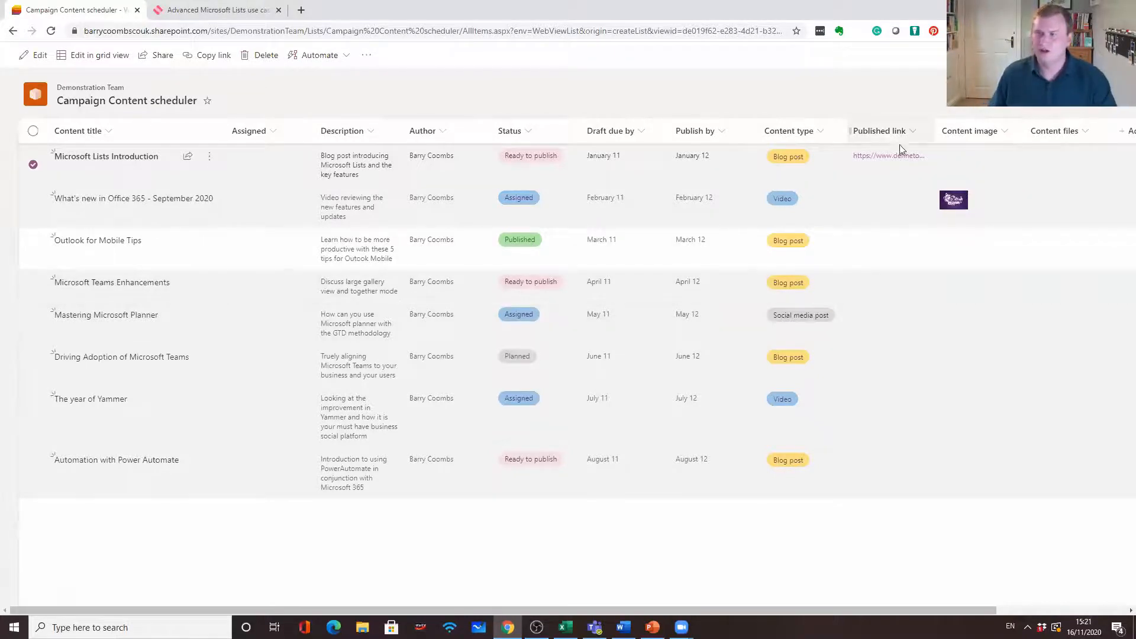
Step: Look through the Grouped by content status, Published content and Unpublished content views, and return to All Items
click(1047, 55)
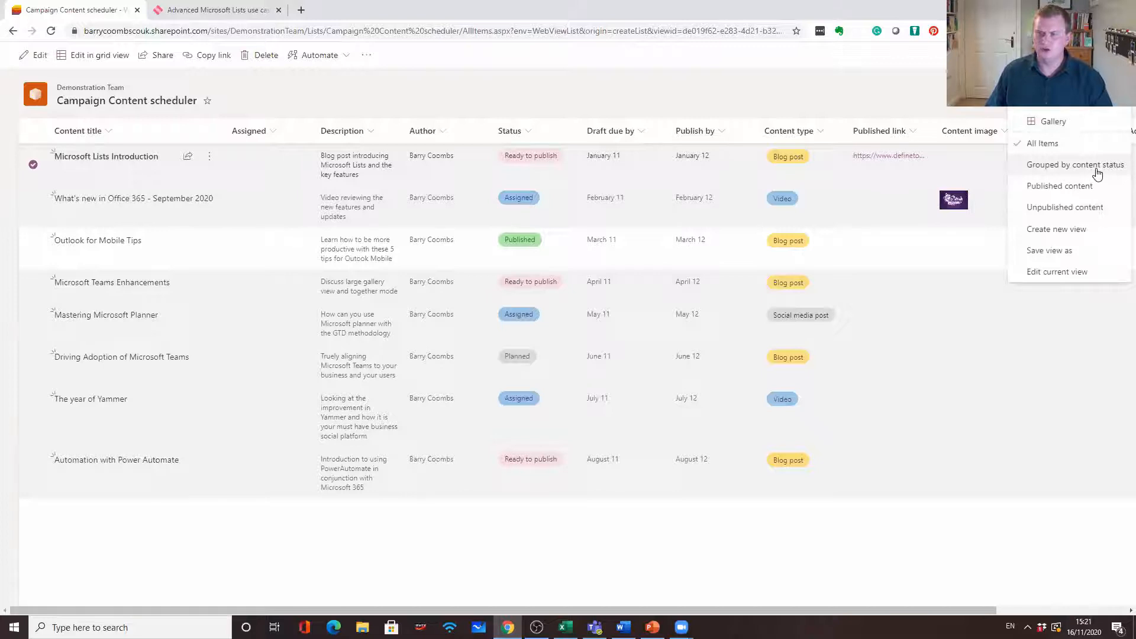
click(1076, 165)
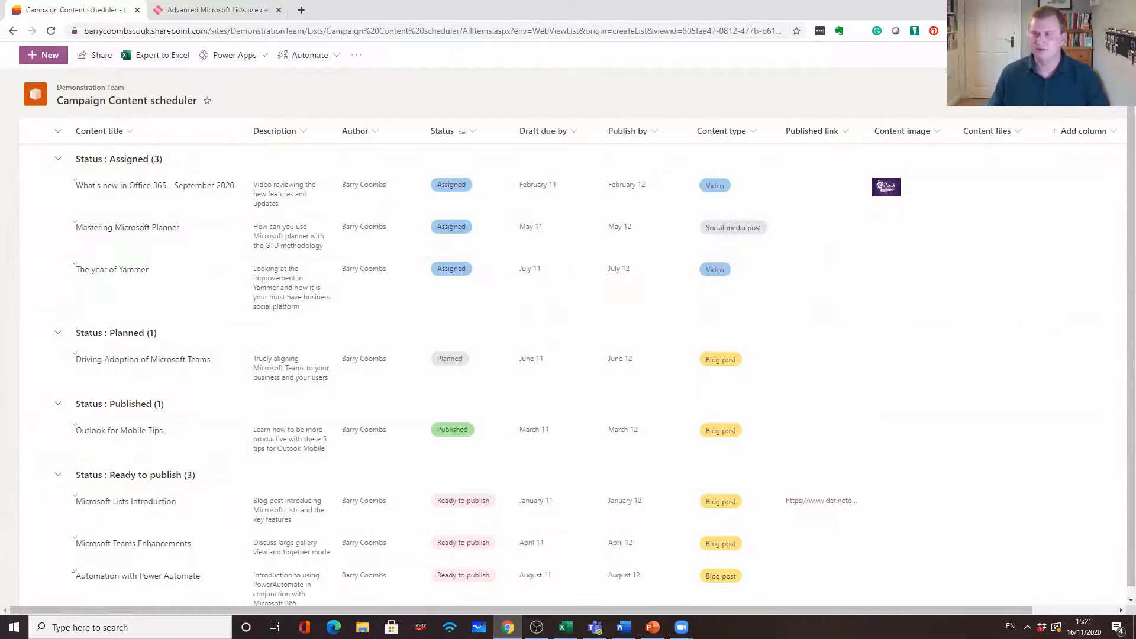
click(1023, 52)
click(1033, 186)
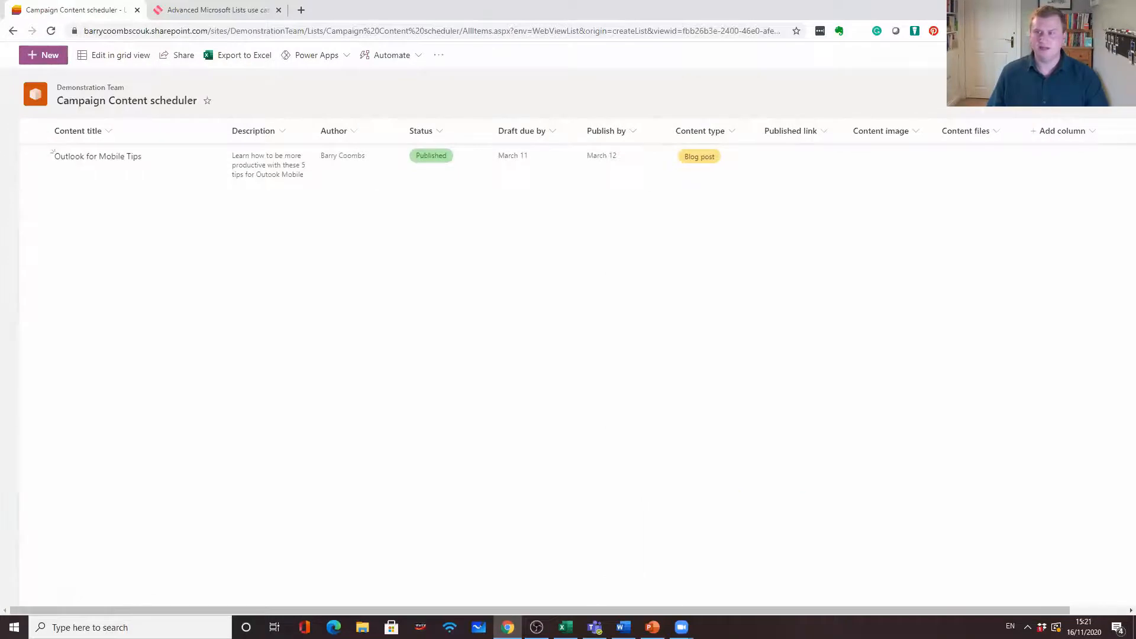
click(1022, 52)
click(1055, 208)
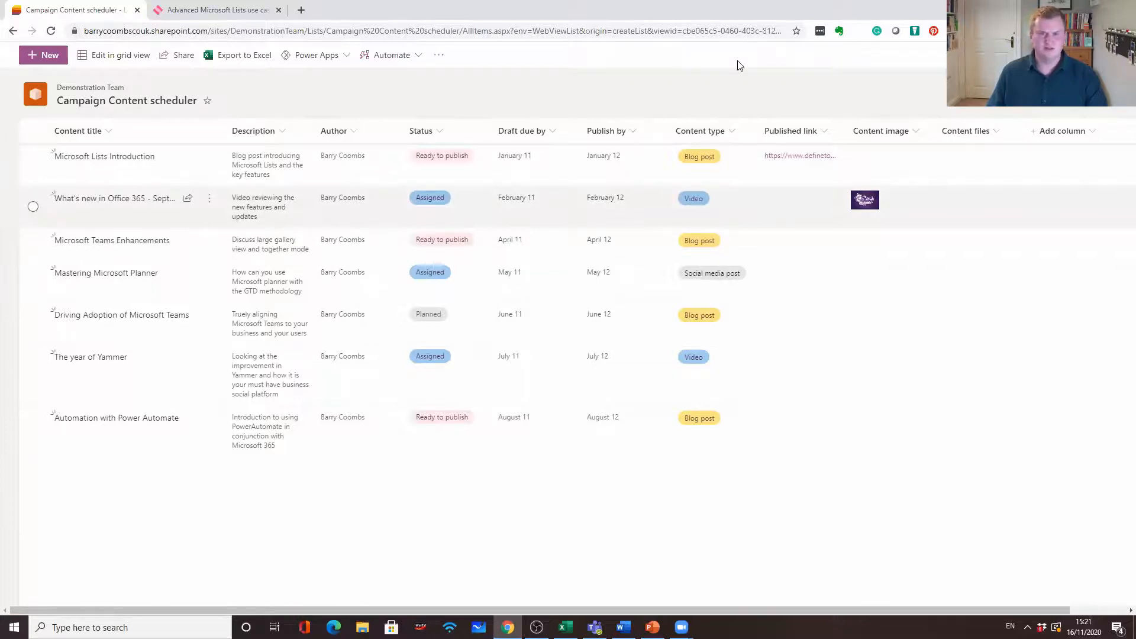
click(1008, 55)
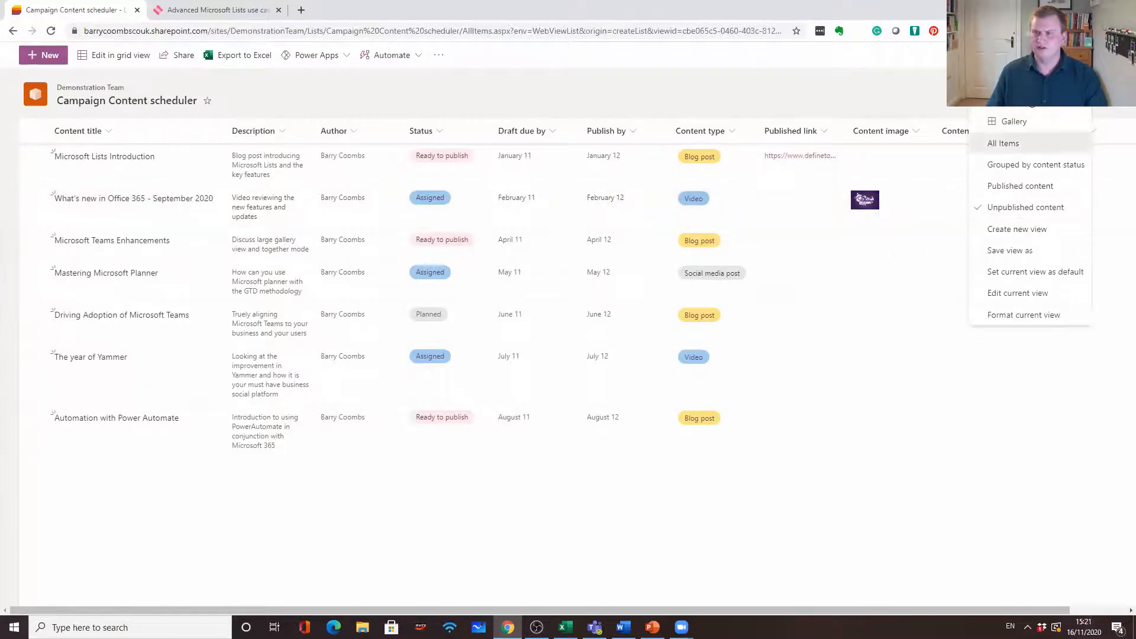
click(1009, 144)
Step: Open the list for grid editing and assign a colleague to the Microsoft Lists Introduction item
click(274, 135)
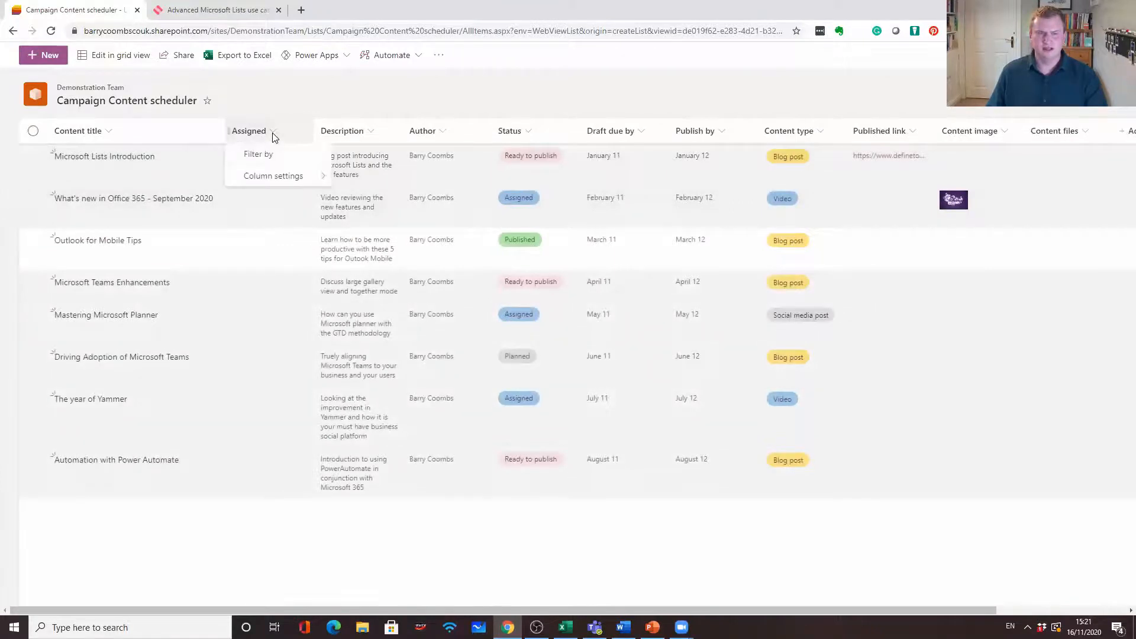
click(118, 55)
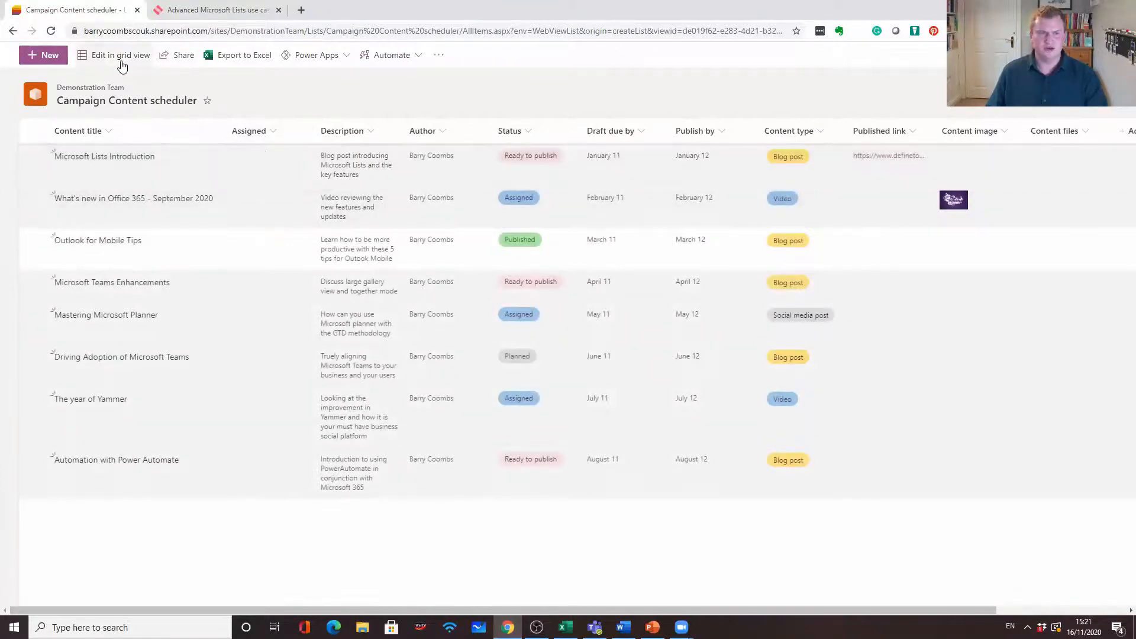
click(198, 166)
click(198, 170)
text(meg)
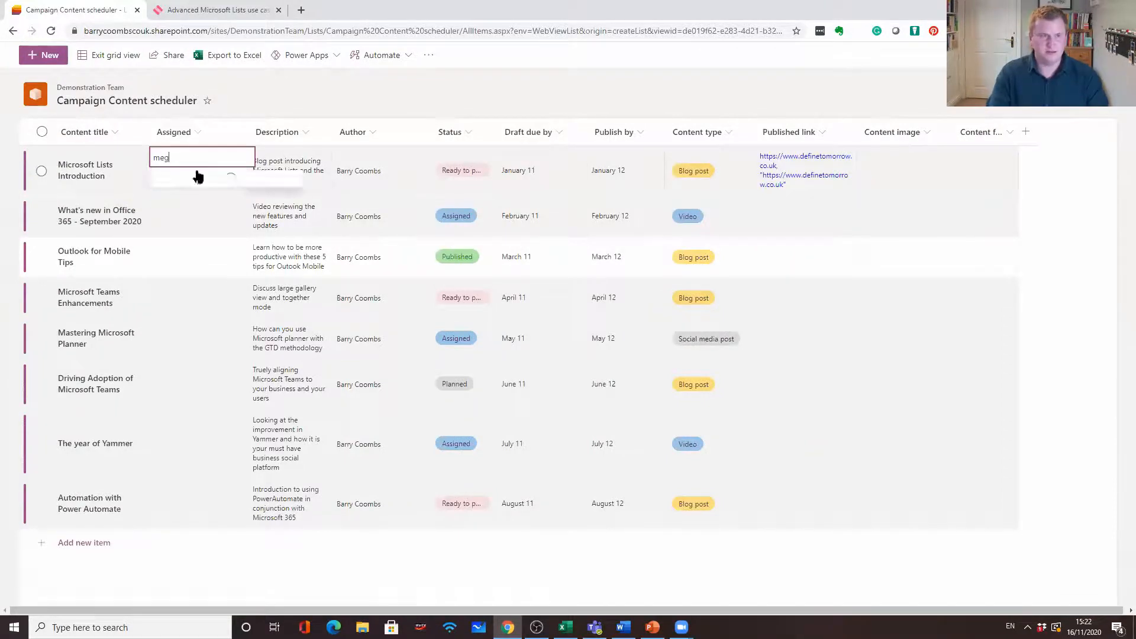
click(196, 185)
click(181, 224)
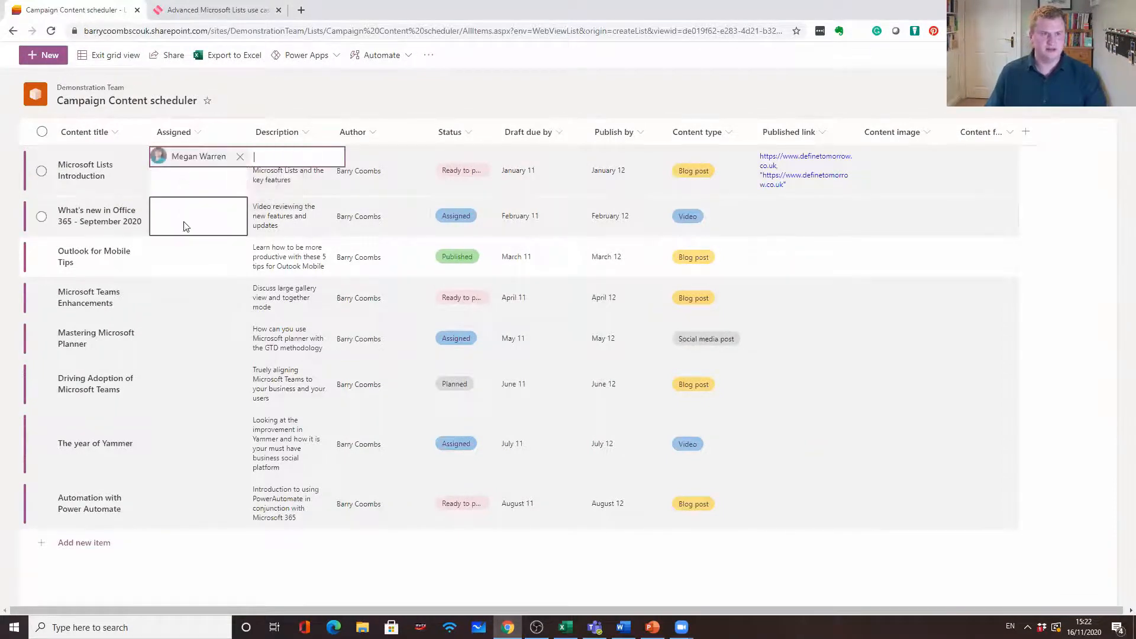
Step: Assign the item's author to What's new in Office 365 - September 2020 and the first assignee to Outlook for Mobile Tips, and leave grid editing
click(181, 224)
text(barry)
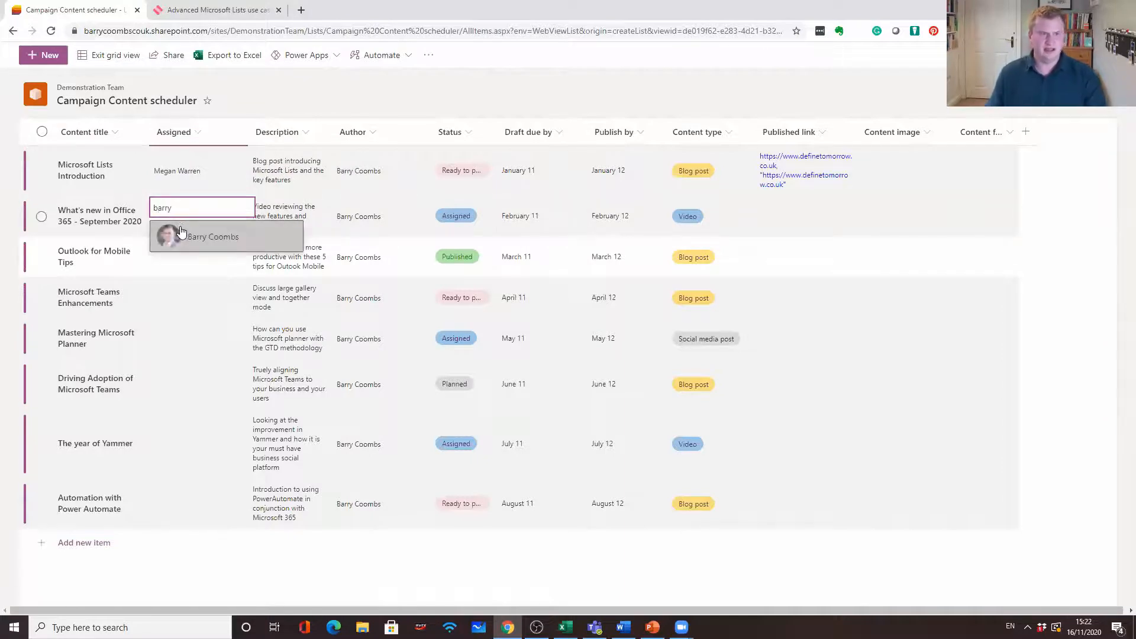
click(171, 236)
click(186, 266)
text(meg)
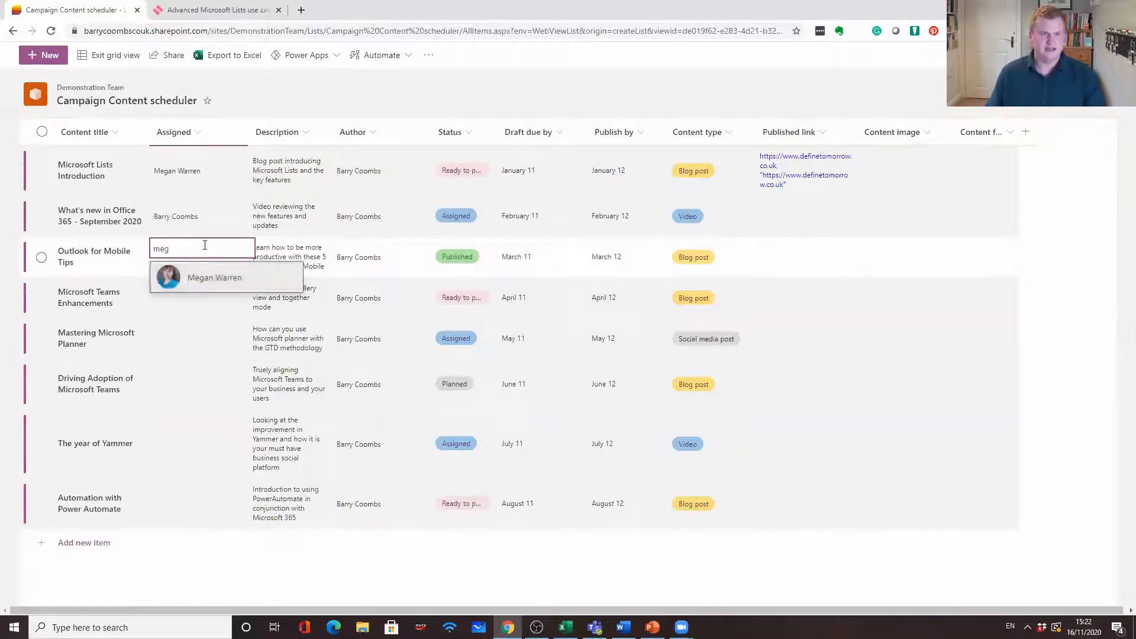
click(178, 277)
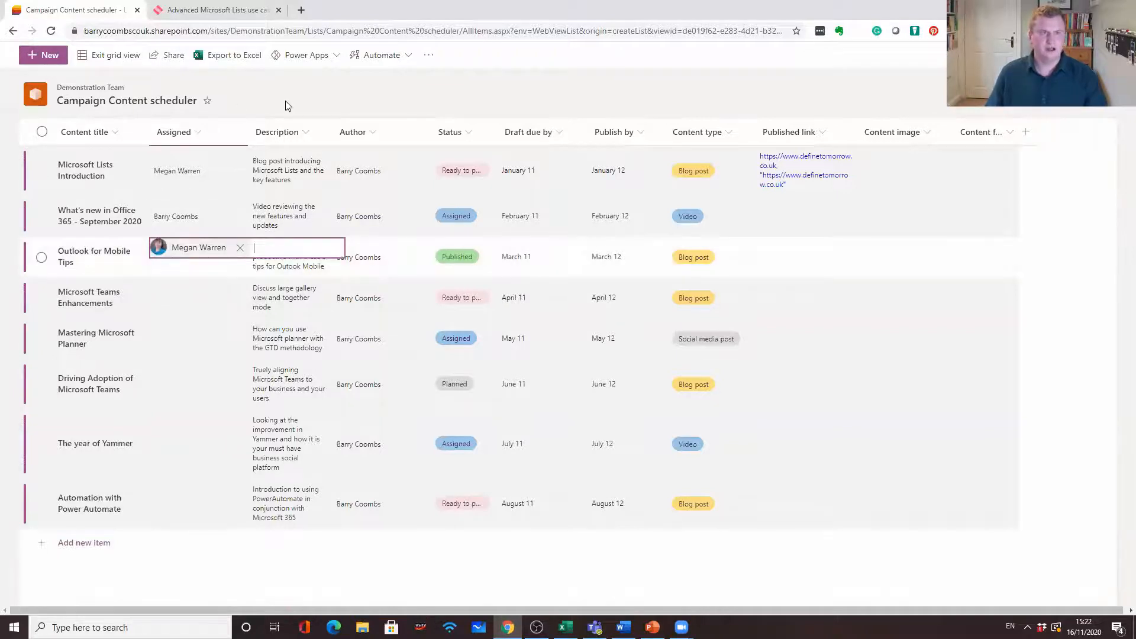
click(100, 56)
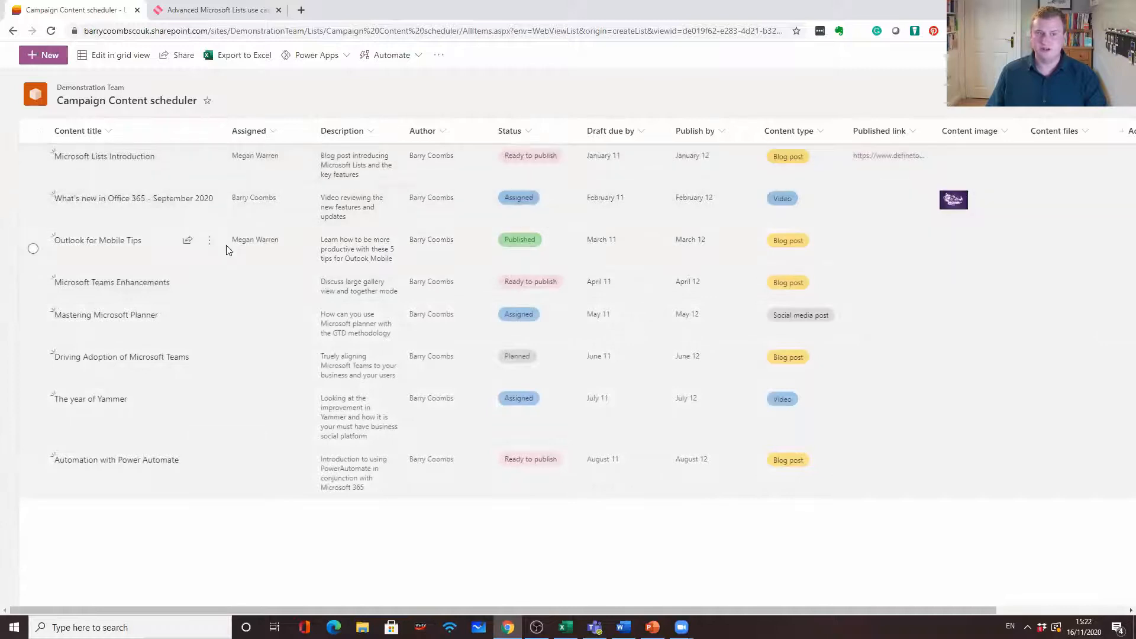
Step: Filter the list by the Assigned column to the colleague assigned to Microsoft Lists Introduction
click(274, 132)
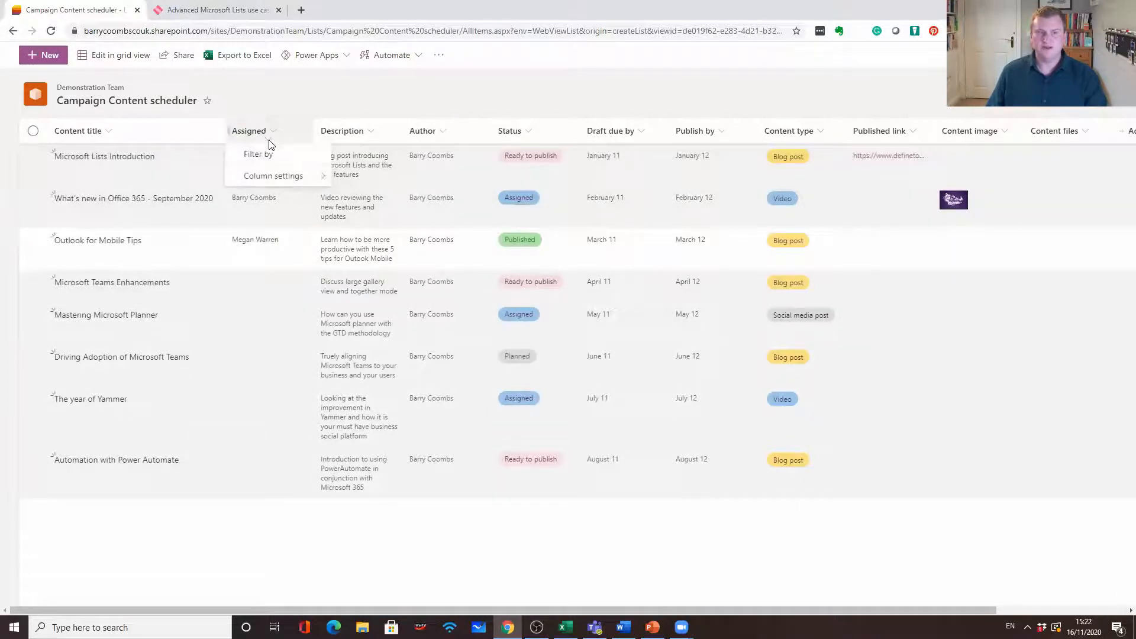
click(258, 155)
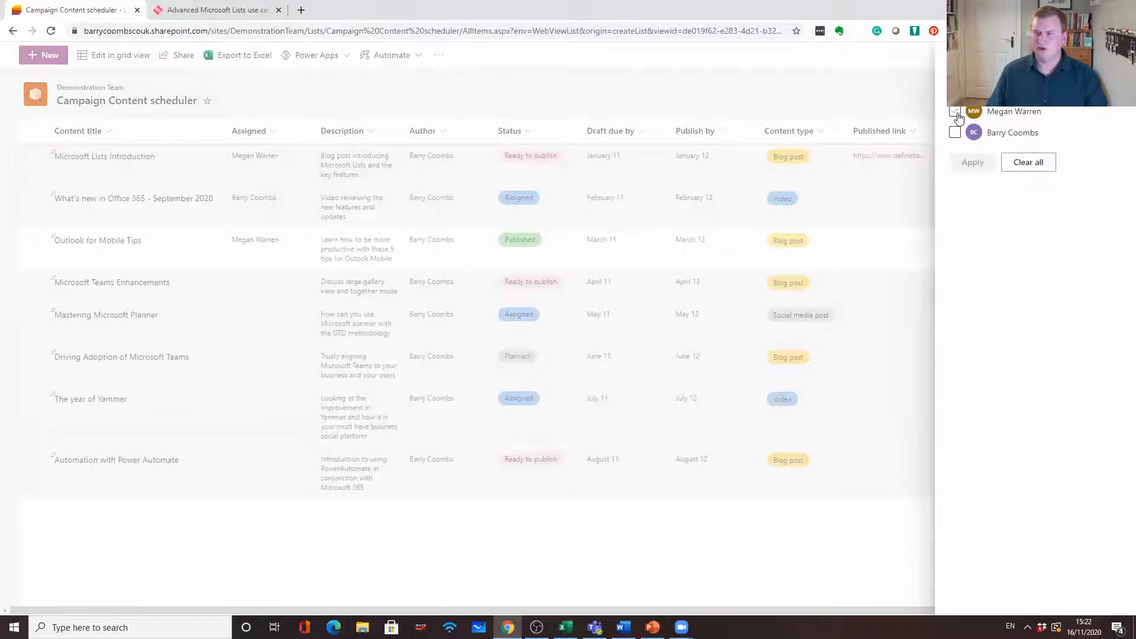
click(956, 113)
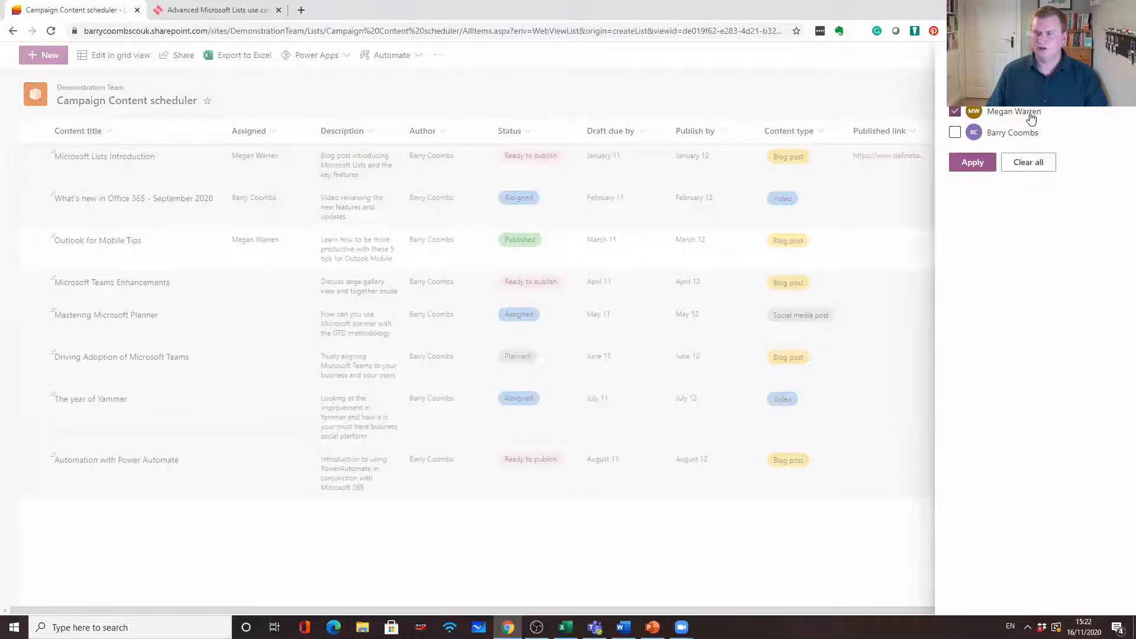
click(983, 164)
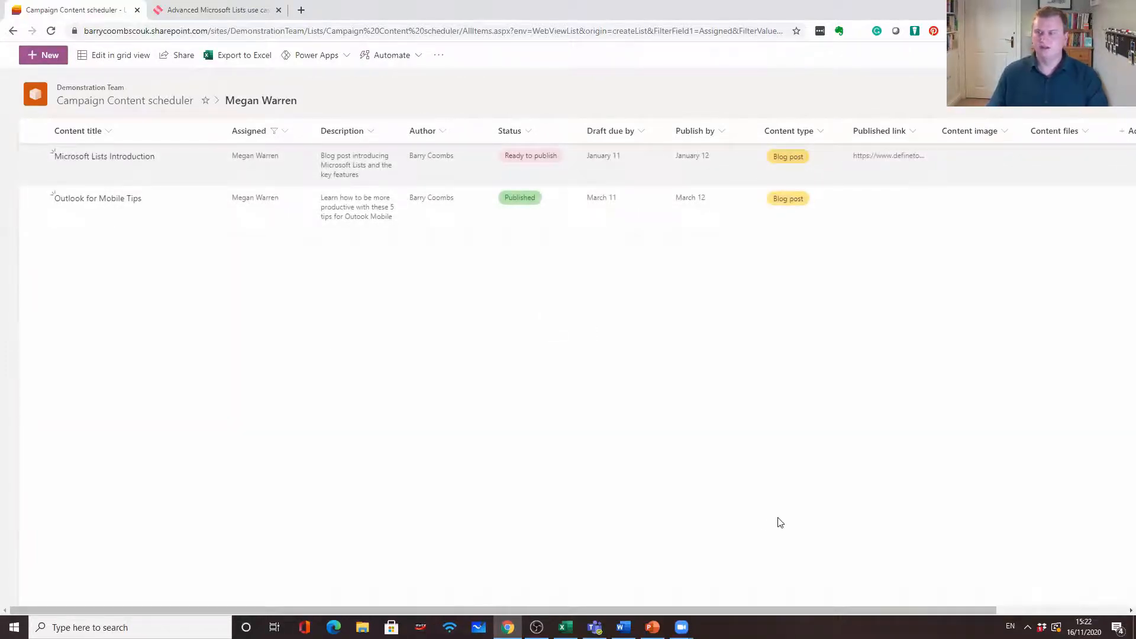
Step: Save the filtered list as a new public view titled with the colleague's first name followed by Work
click(1040, 56)
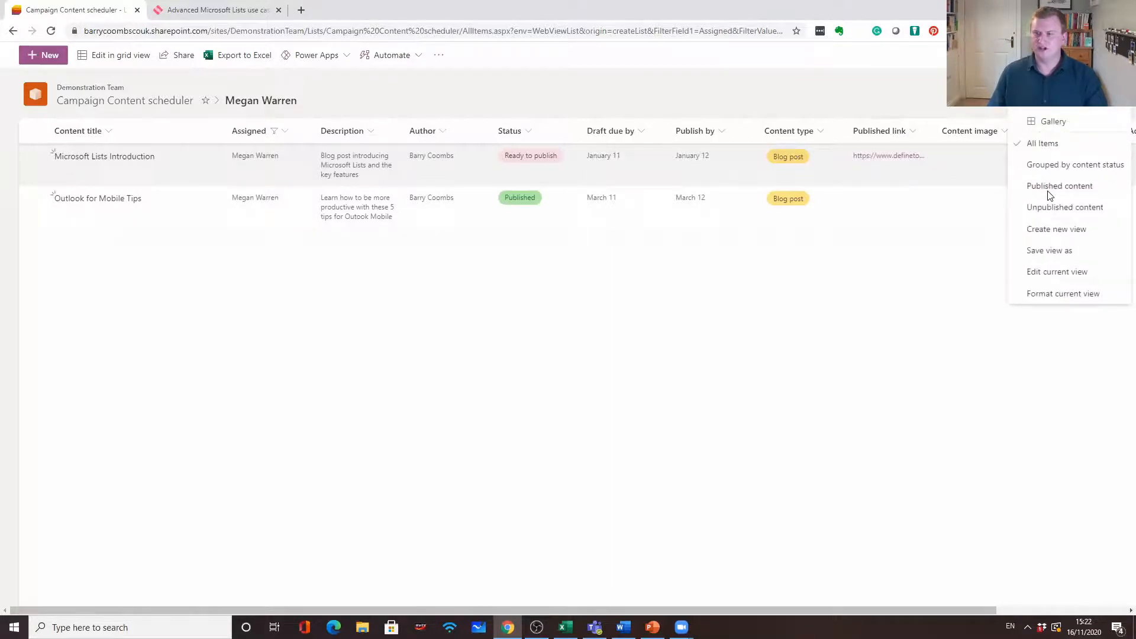
click(1079, 259)
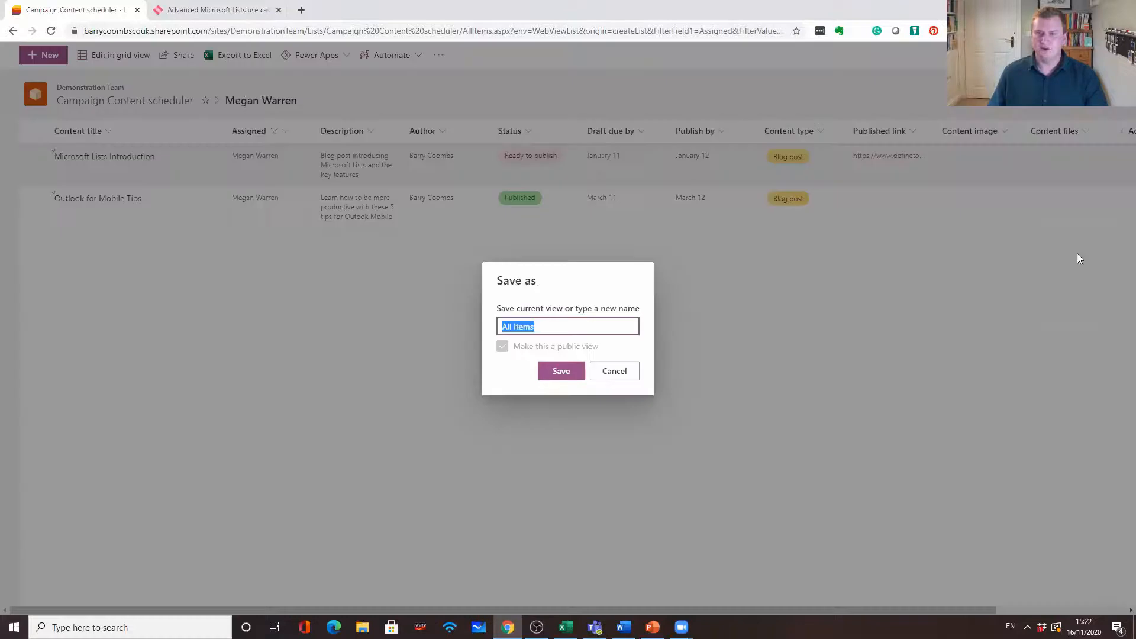
text(Megan's Work)
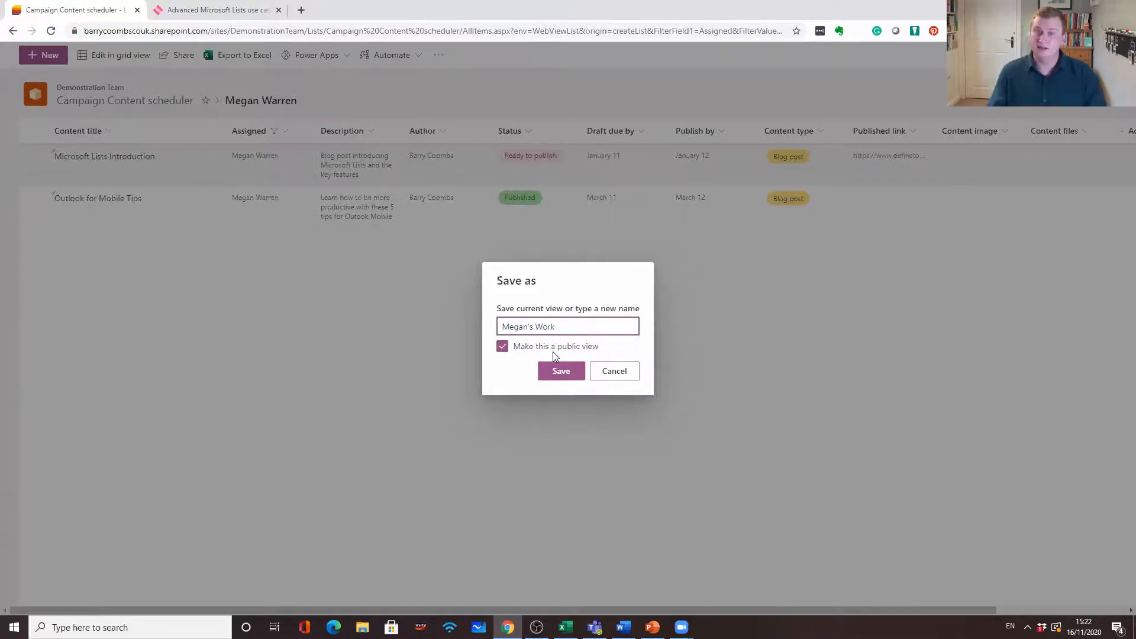
click(560, 372)
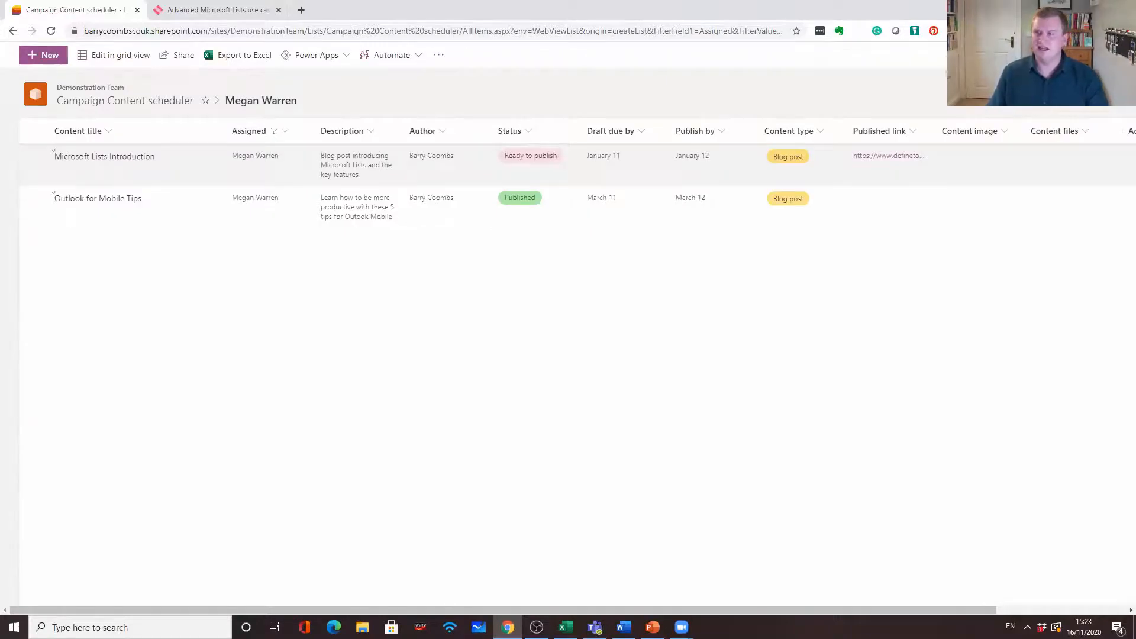
Step: Create a public calendar view named Content Calendar with Draft due by as start and end date and Title as item title
click(1058, 56)
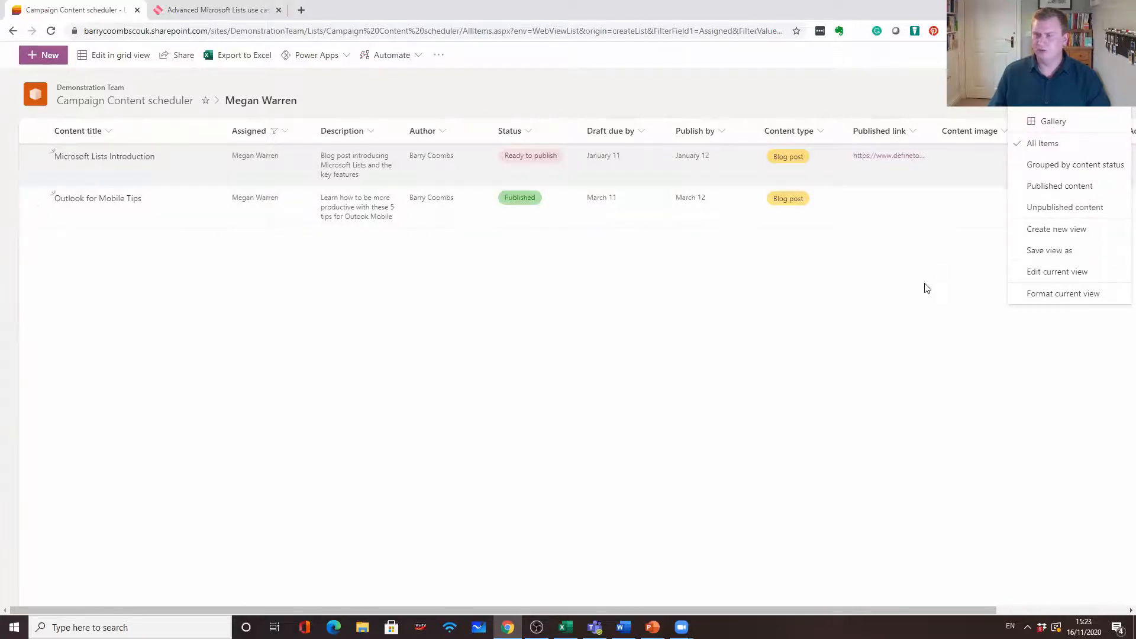
click(1059, 232)
click(500, 327)
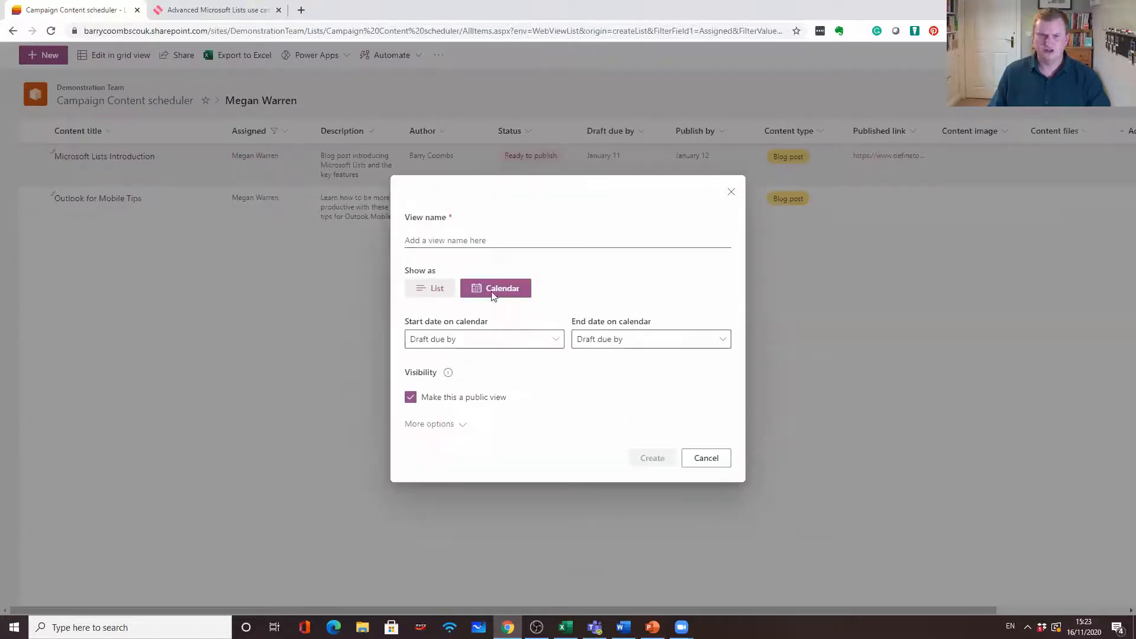
click(474, 238)
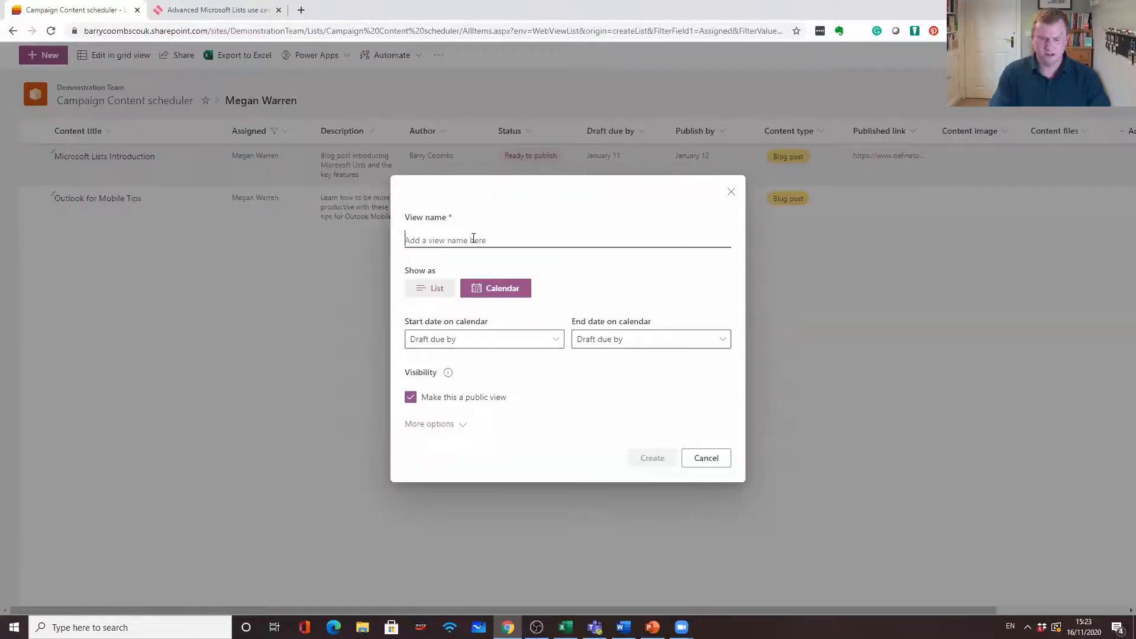
text(Content Calendar)
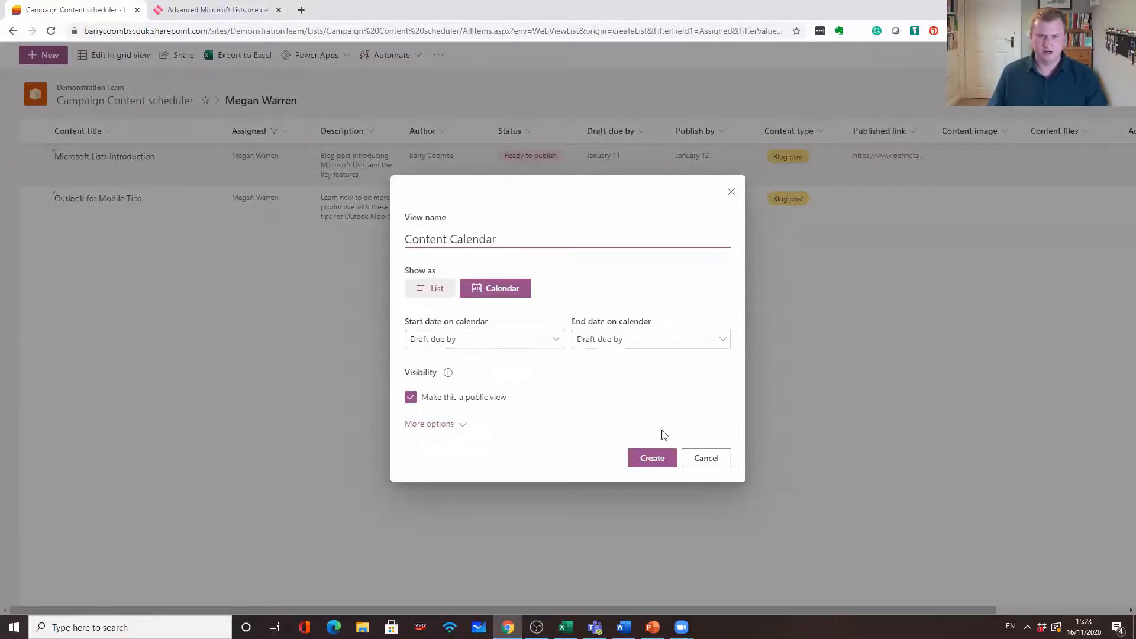
click(428, 425)
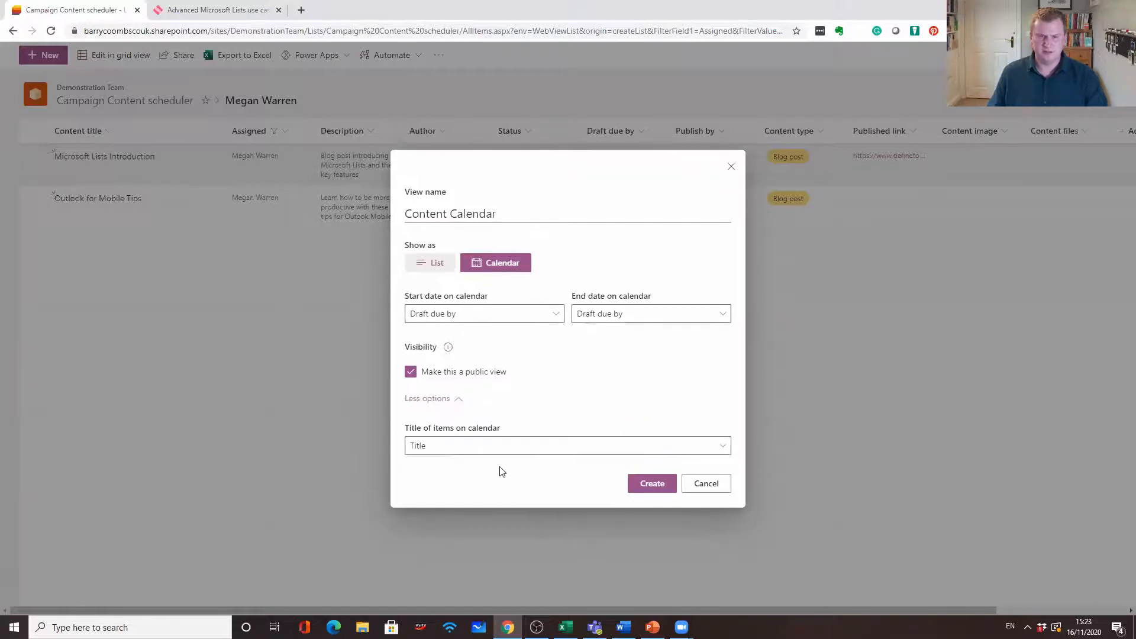
click(640, 484)
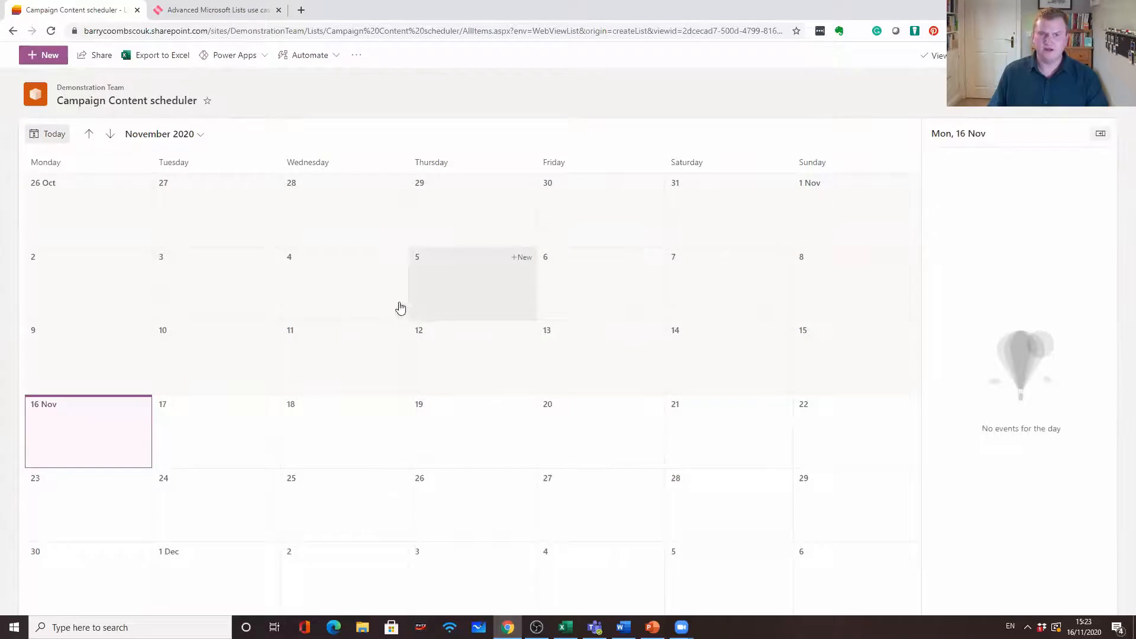
Step: Browse the calendar forward to February 2021 and back to August 2020 to find scheduled content
click(111, 134)
click(112, 134)
click(112, 135)
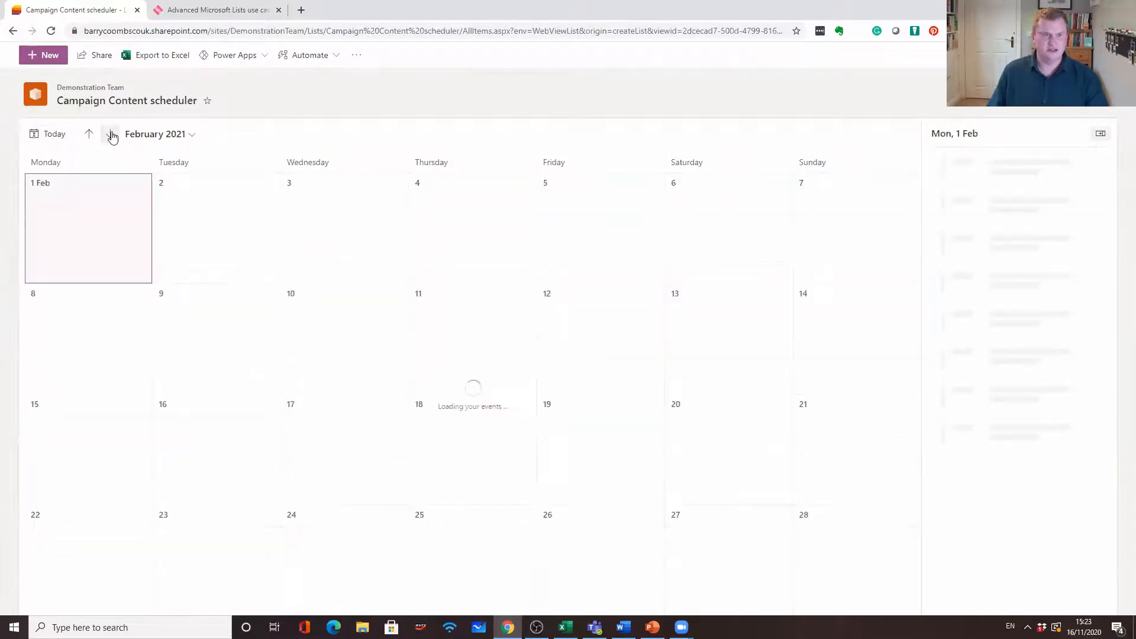
click(89, 138)
click(89, 138)
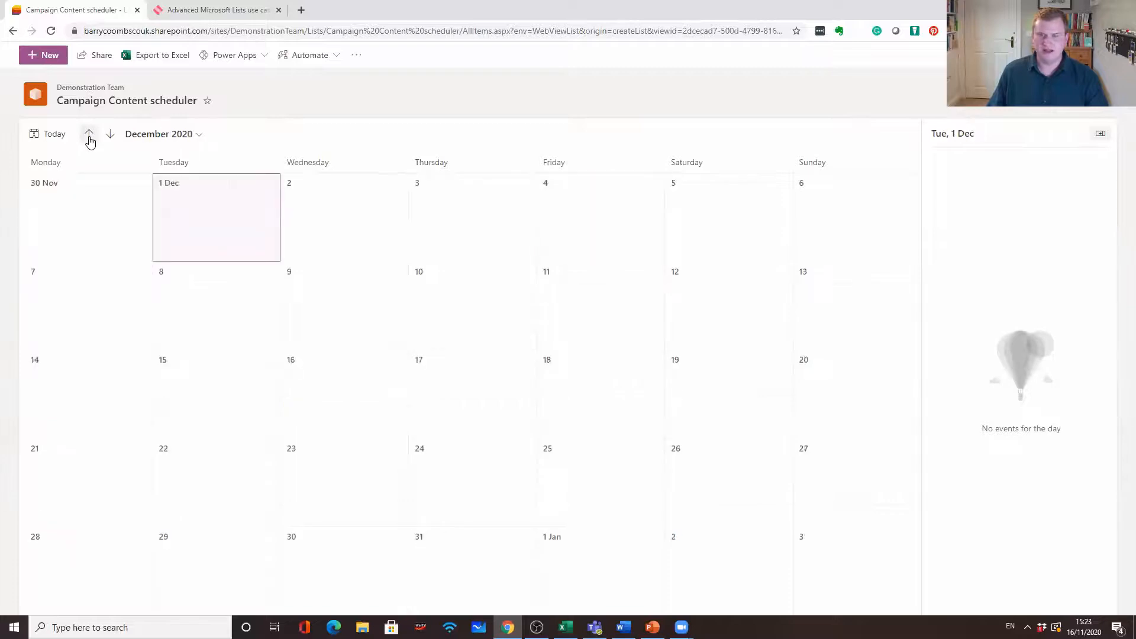
click(90, 138)
click(89, 138)
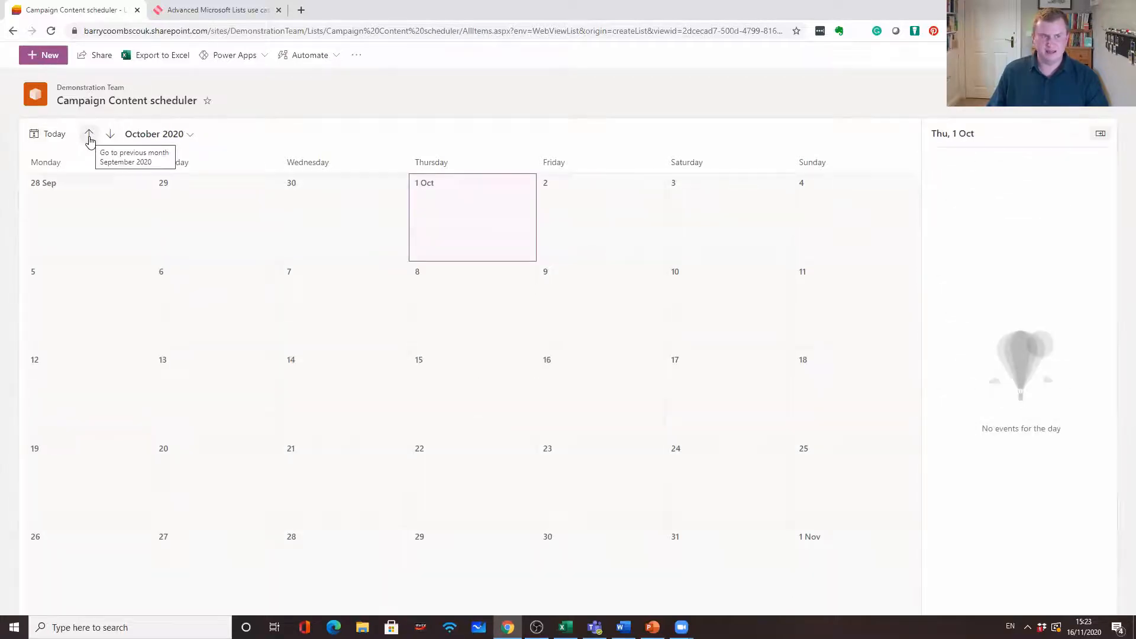
click(89, 138)
click(89, 138)
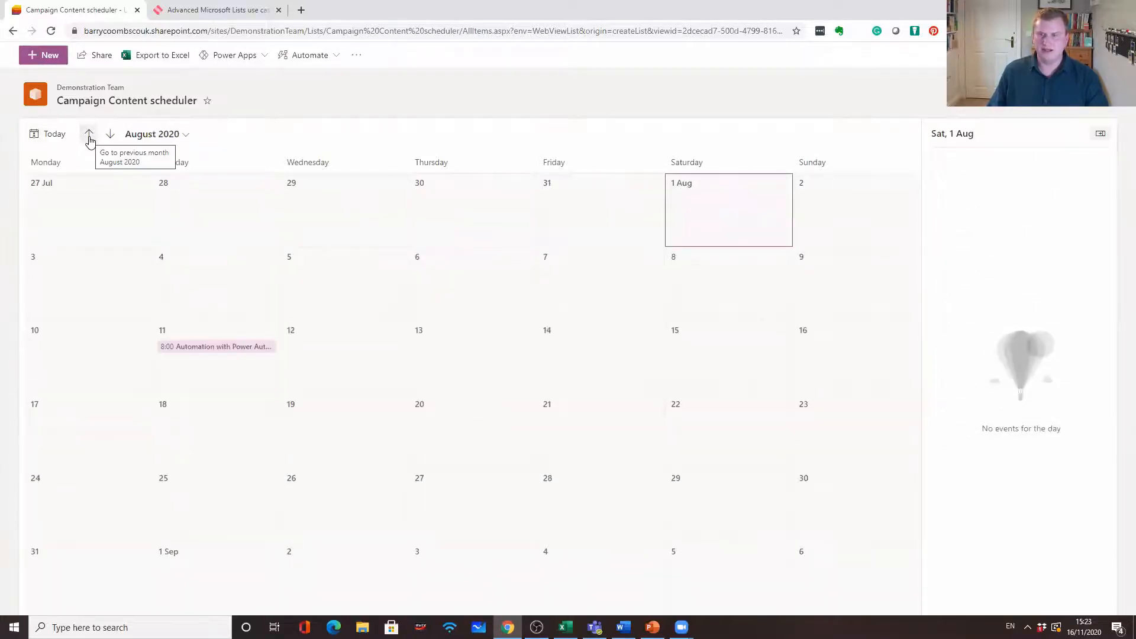
Step: Switch the list to the All Items view and open the details of the Microsoft Lists Introduction item
click(1040, 55)
click(1040, 103)
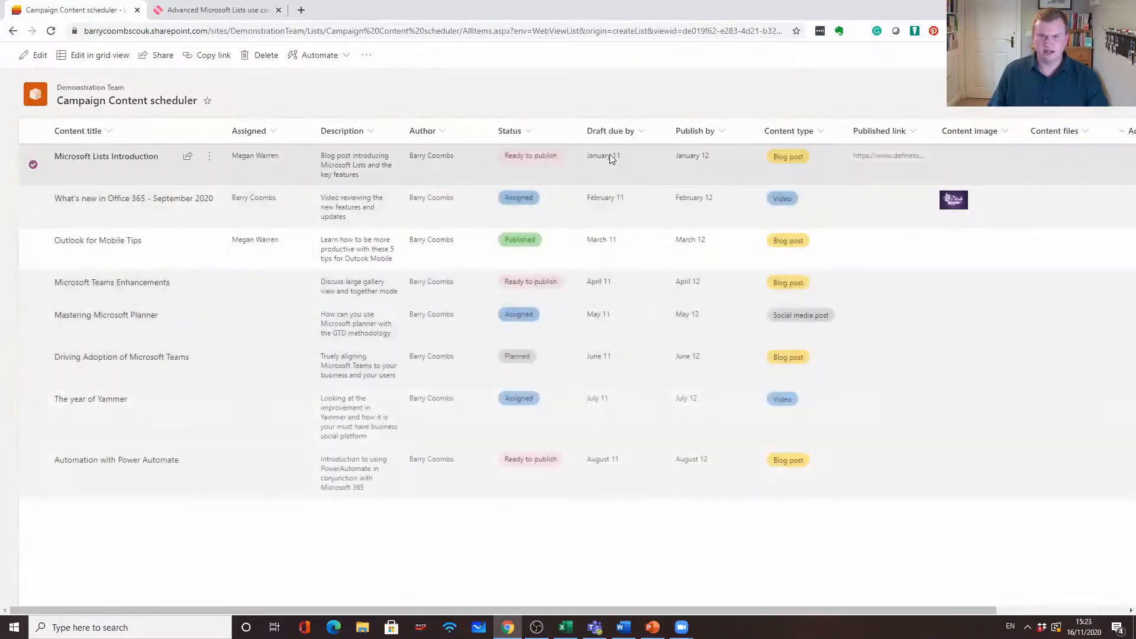
click(610, 154)
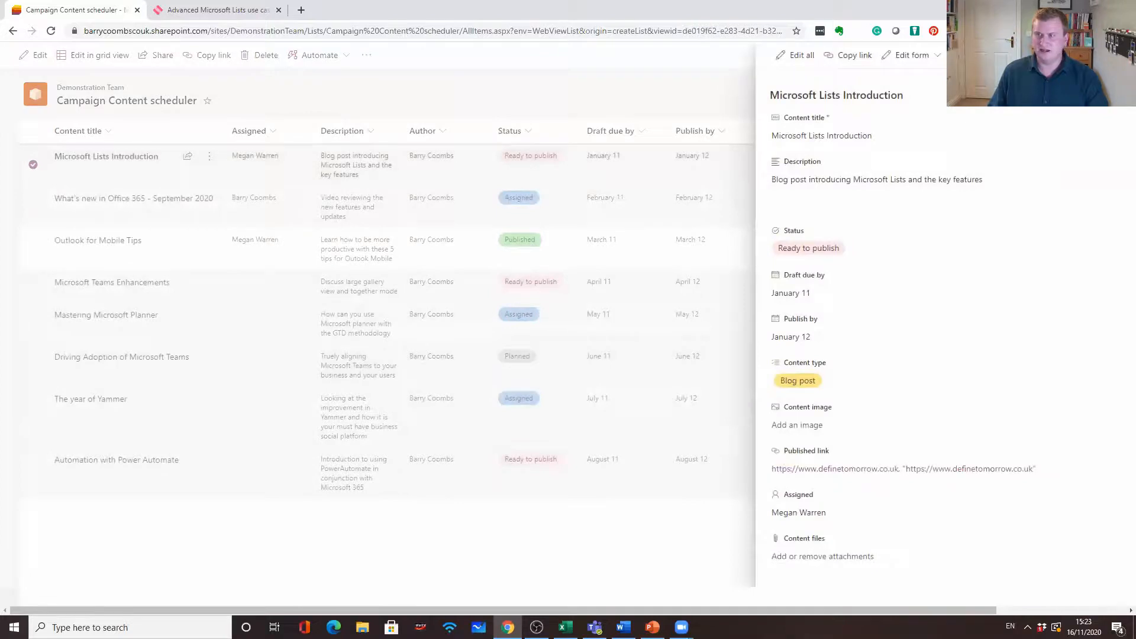
Step: Check the full Draft due by and Publish by dates of Microsoft Lists Introduction in grid view, and leave grid view
click(89, 55)
click(529, 174)
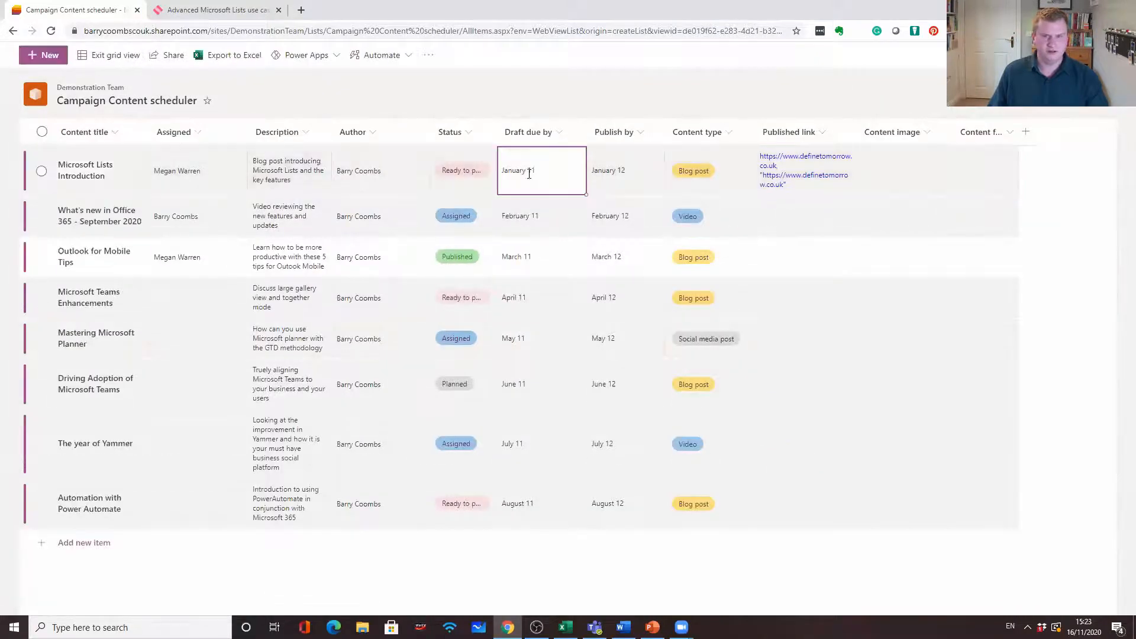
click(529, 172)
click(618, 167)
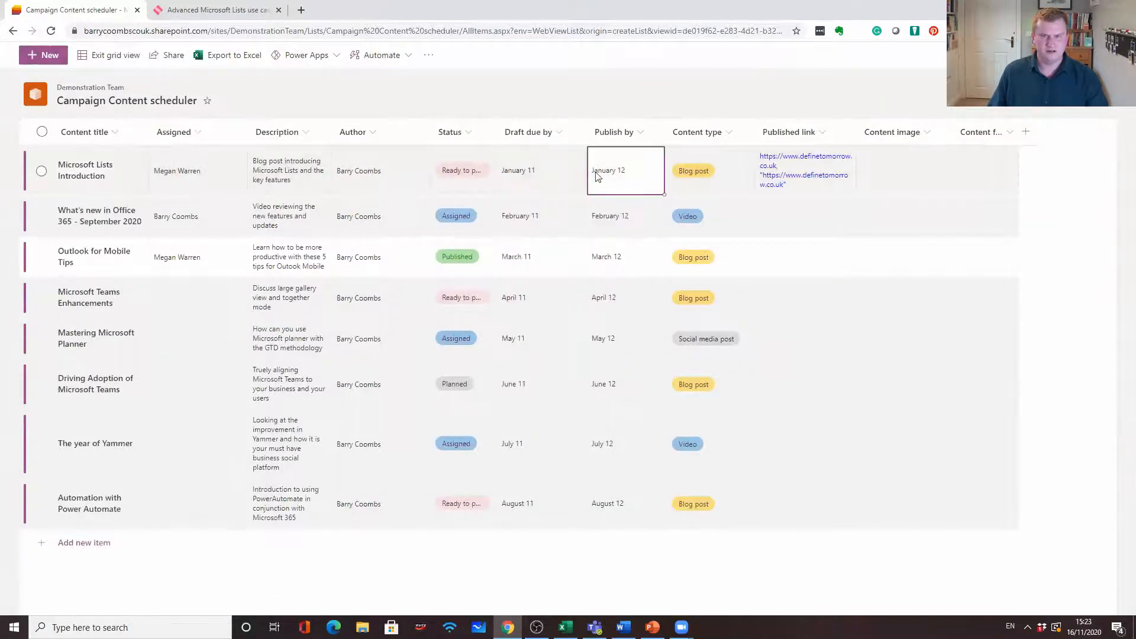
click(551, 172)
click(540, 171)
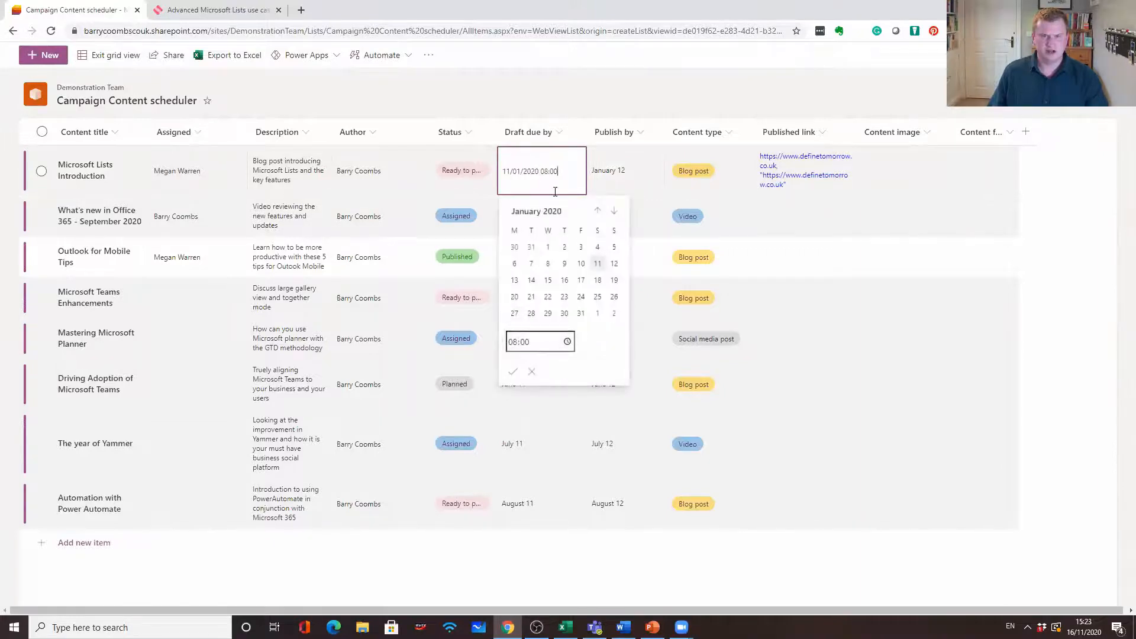
click(610, 172)
click(611, 172)
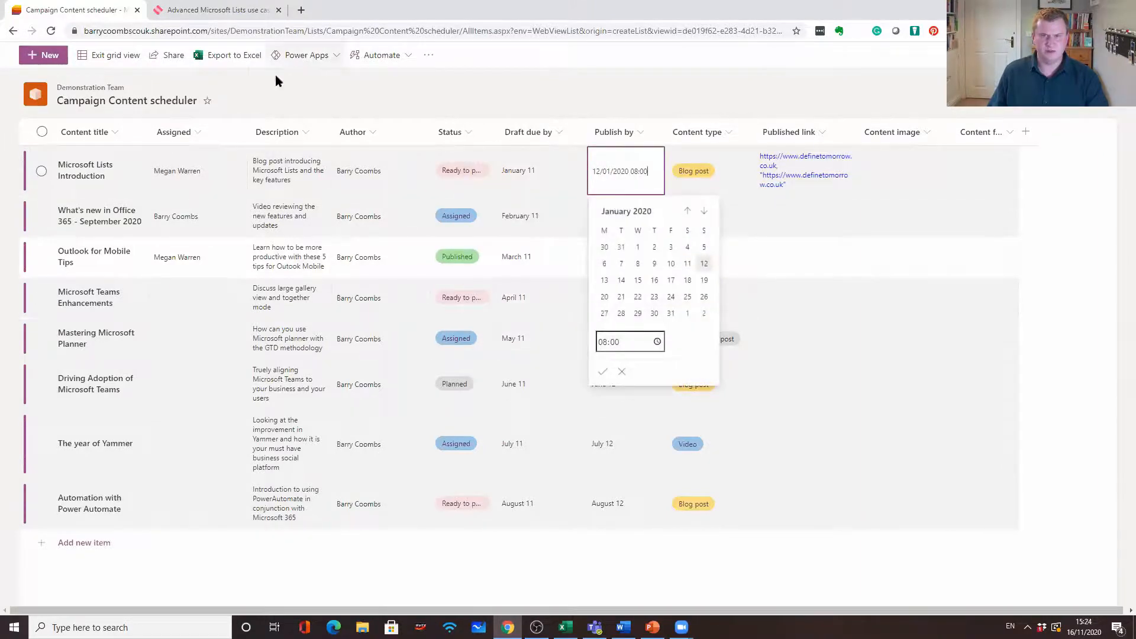
click(715, 103)
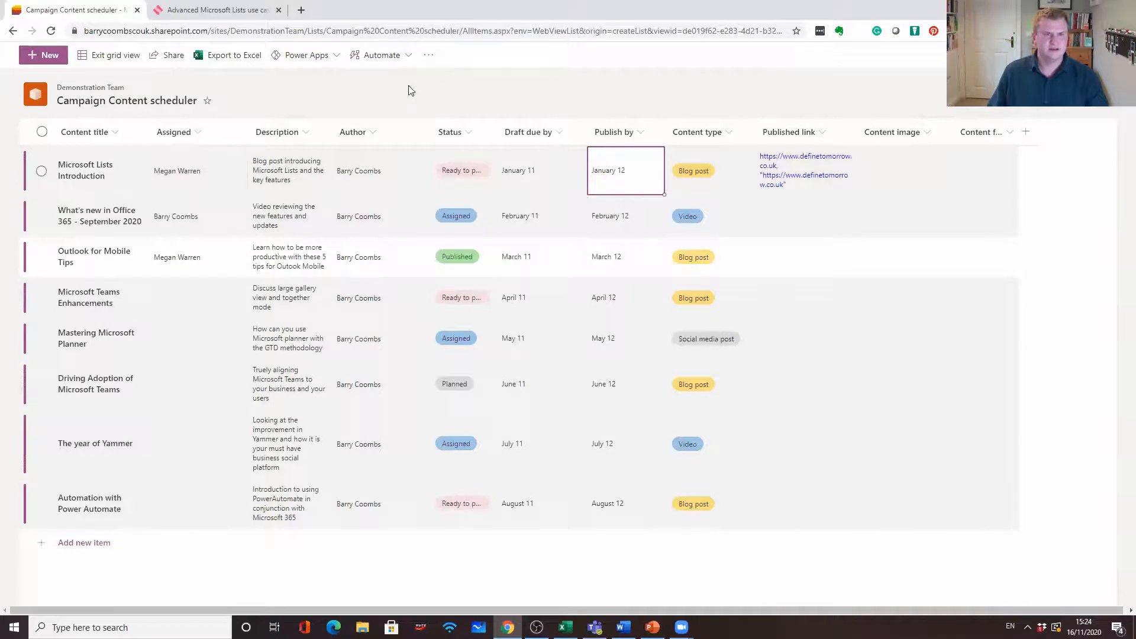
click(95, 59)
Step: Return to the Content Calendar view and browse back to February 2020
click(1055, 56)
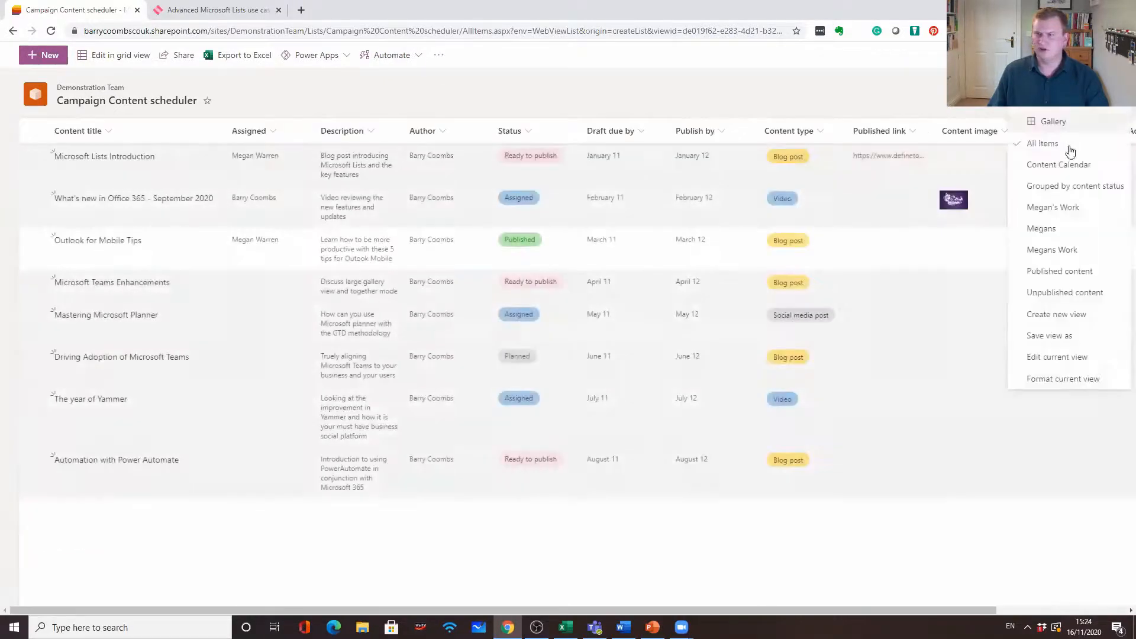
click(1071, 165)
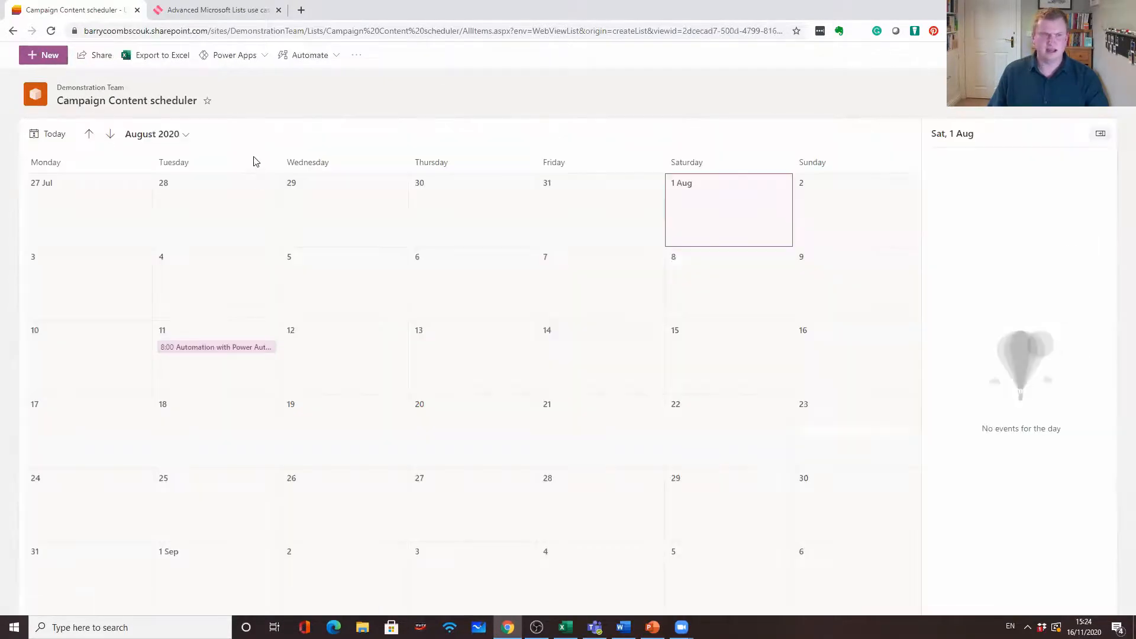
click(90, 134)
click(89, 135)
click(89, 135)
click(90, 134)
click(89, 134)
click(89, 135)
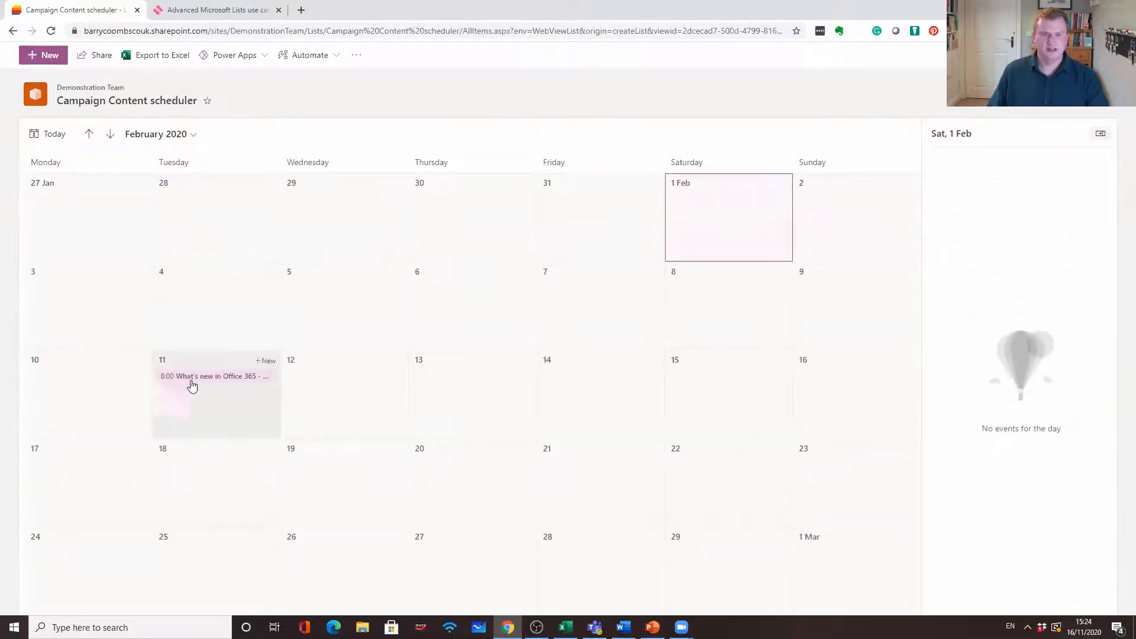
Step: Show the entries for 11 February and select the What's new in Office 365 item in the day's agenda
click(204, 376)
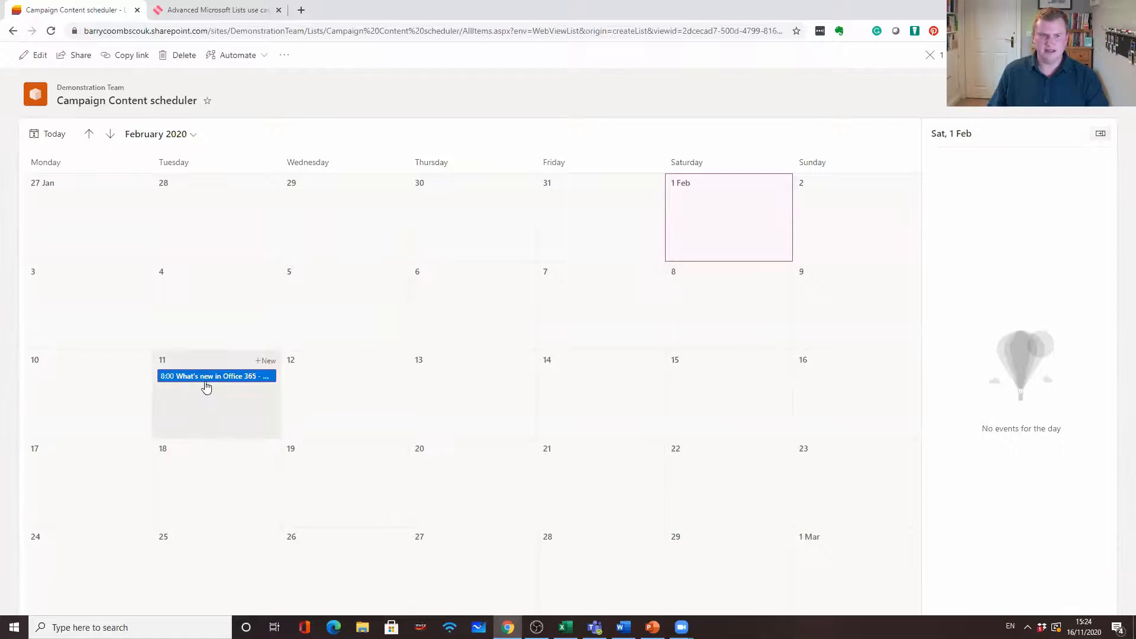
click(218, 357)
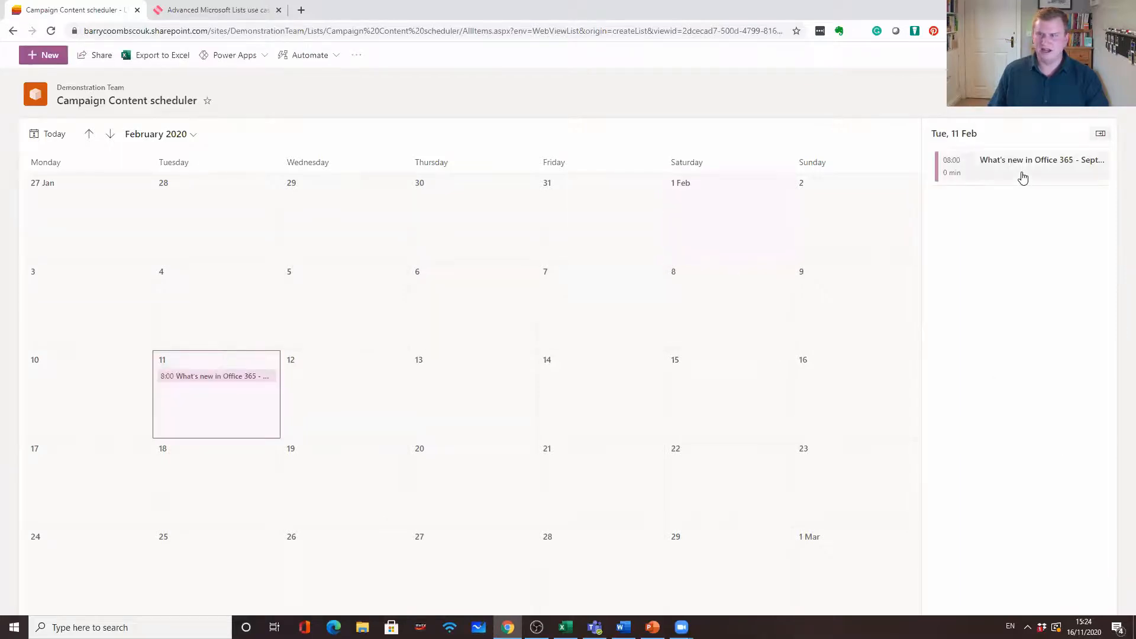
click(1020, 176)
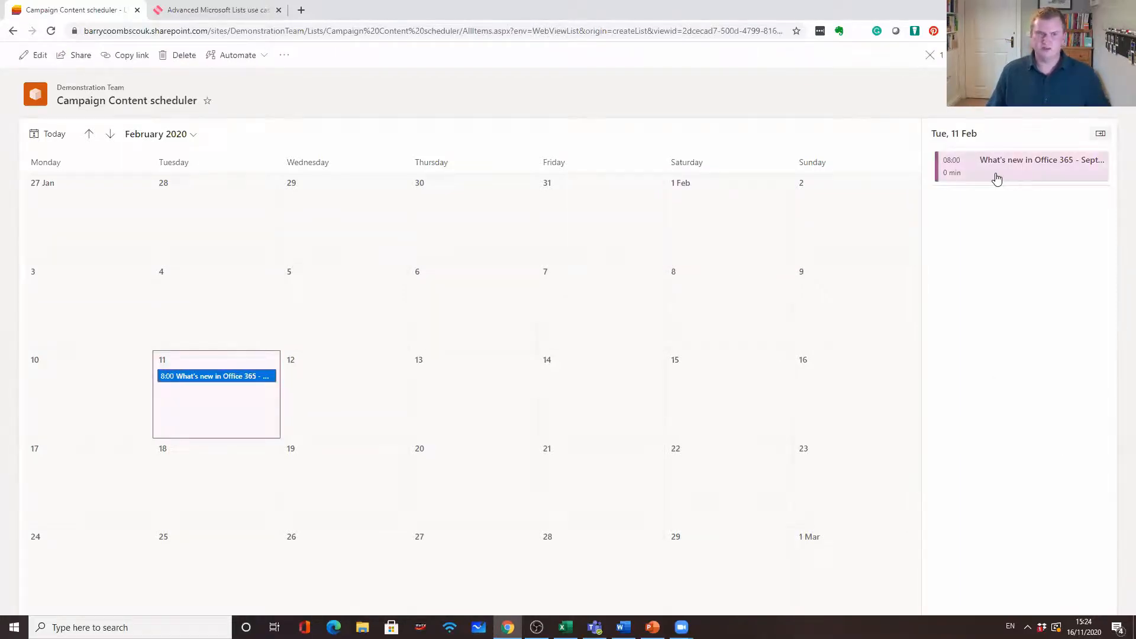
Step: Go back to January 2020 in the calendar and view the details of the Microsoft Lists Introduction entry
click(90, 136)
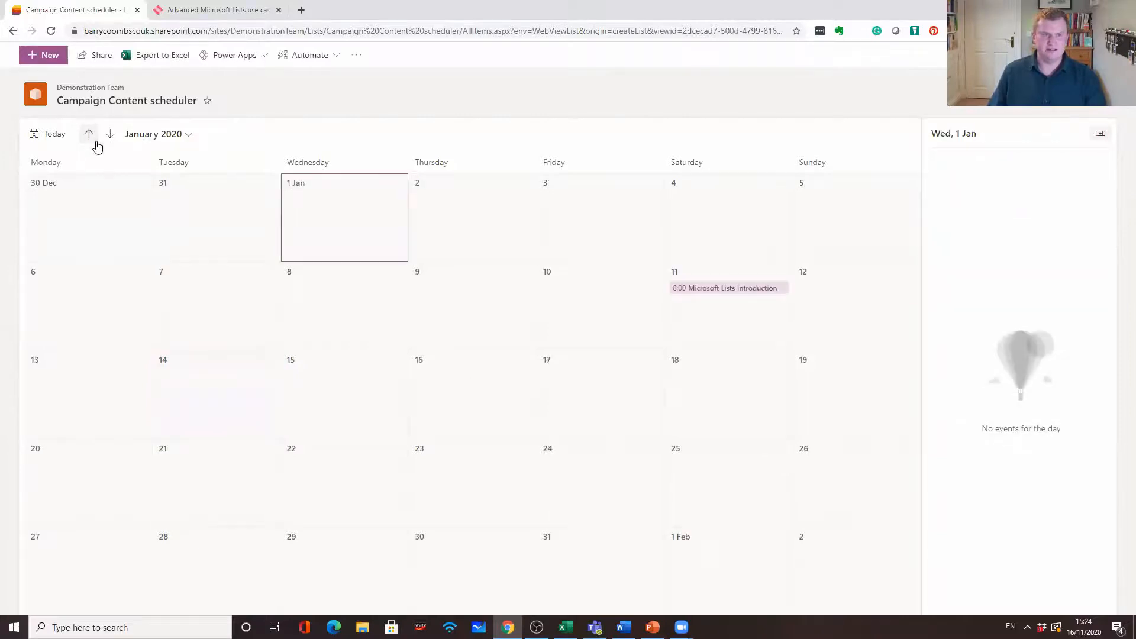
click(763, 291)
double_click(778, 291)
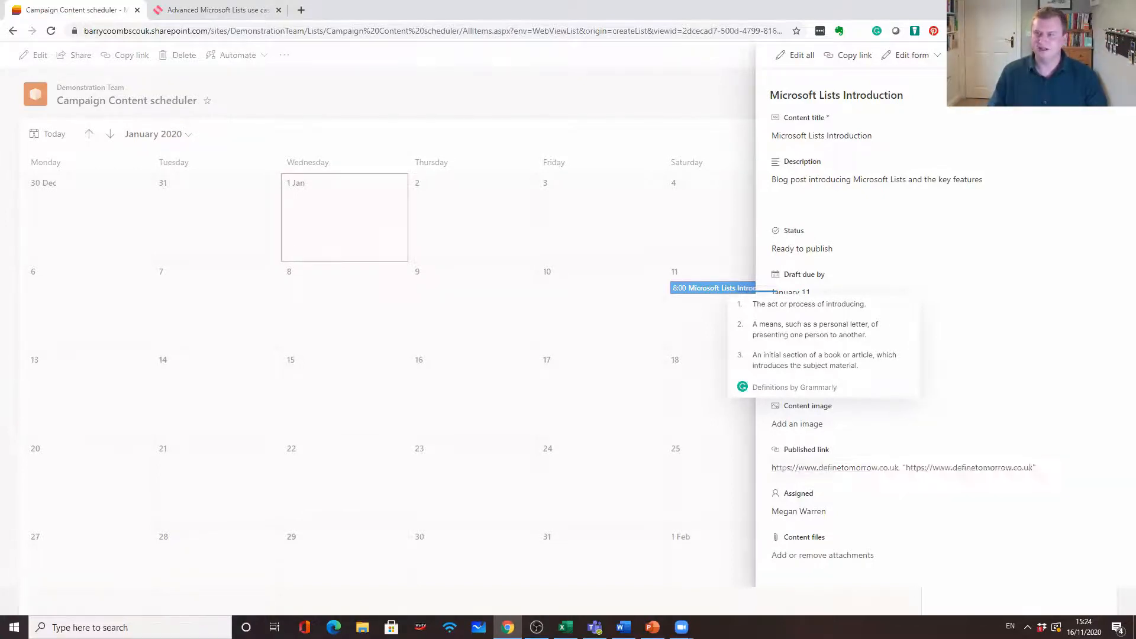
click(1118, 55)
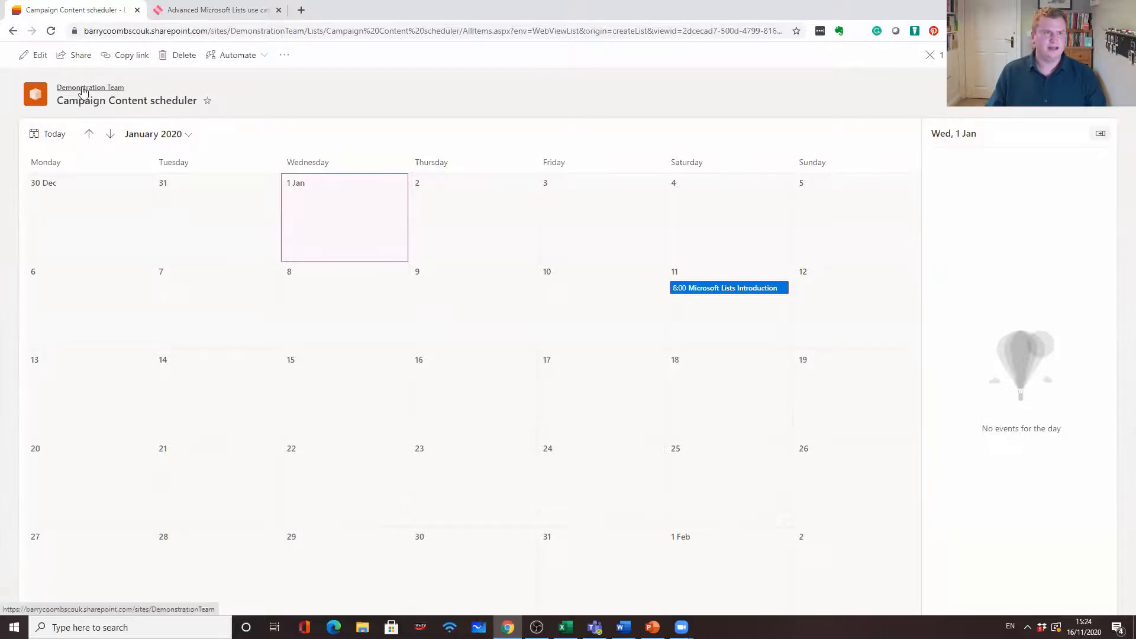
Step: Go to office.com, launch Microsoft Lists and open the Asset Manager list from the recent lists
click(122, 31)
text(of)
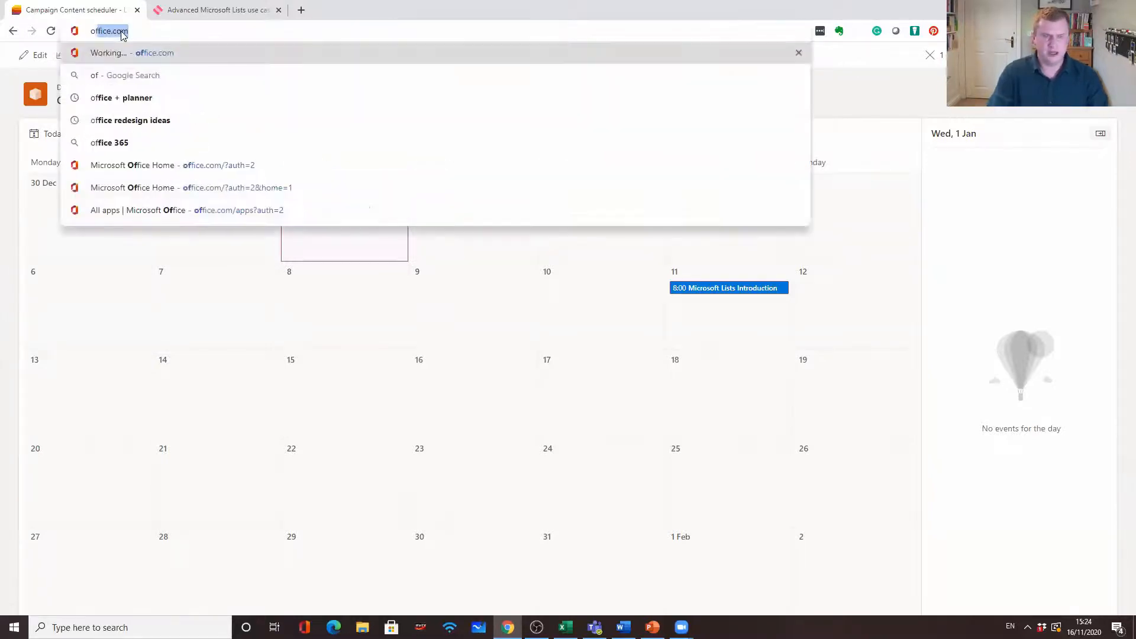
key(Return)
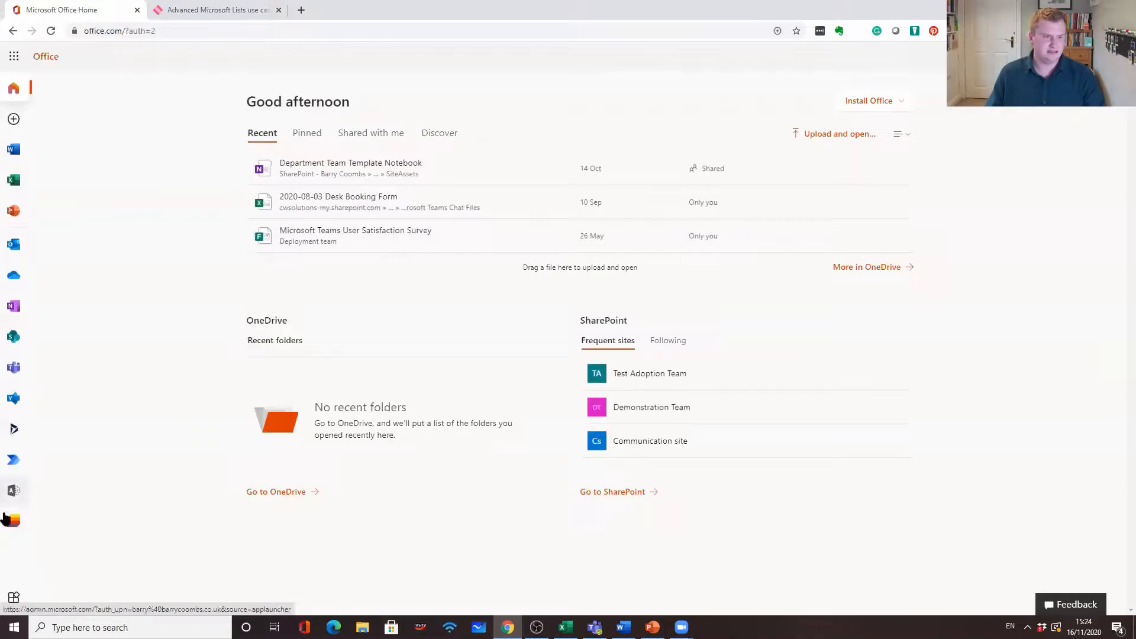
click(4, 519)
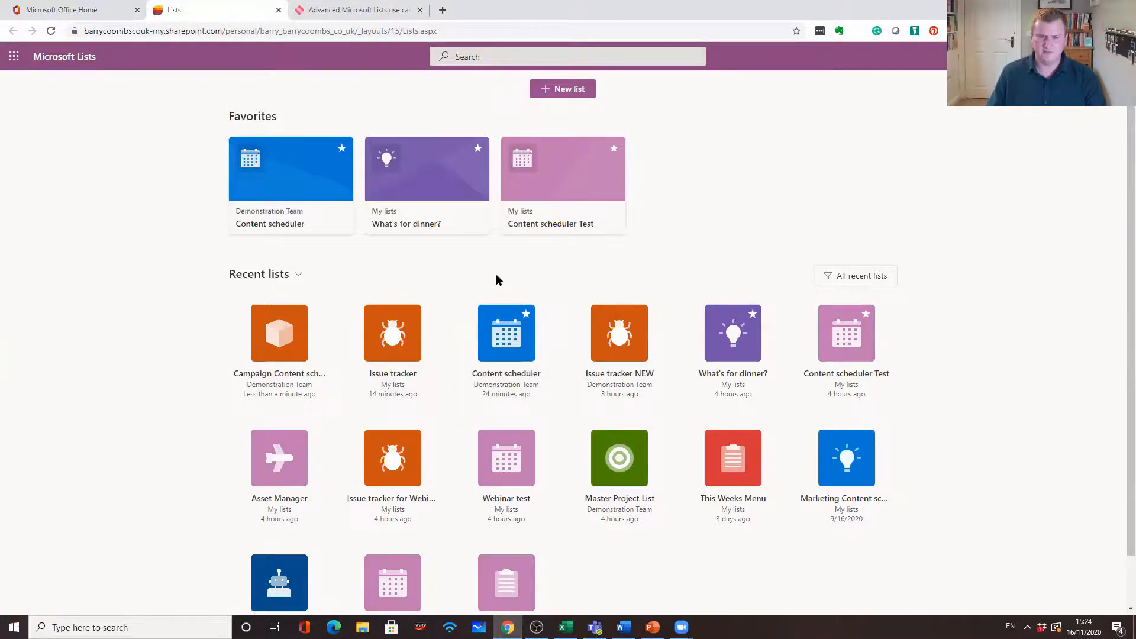
scroll(496, 280, down, 1)
click(293, 410)
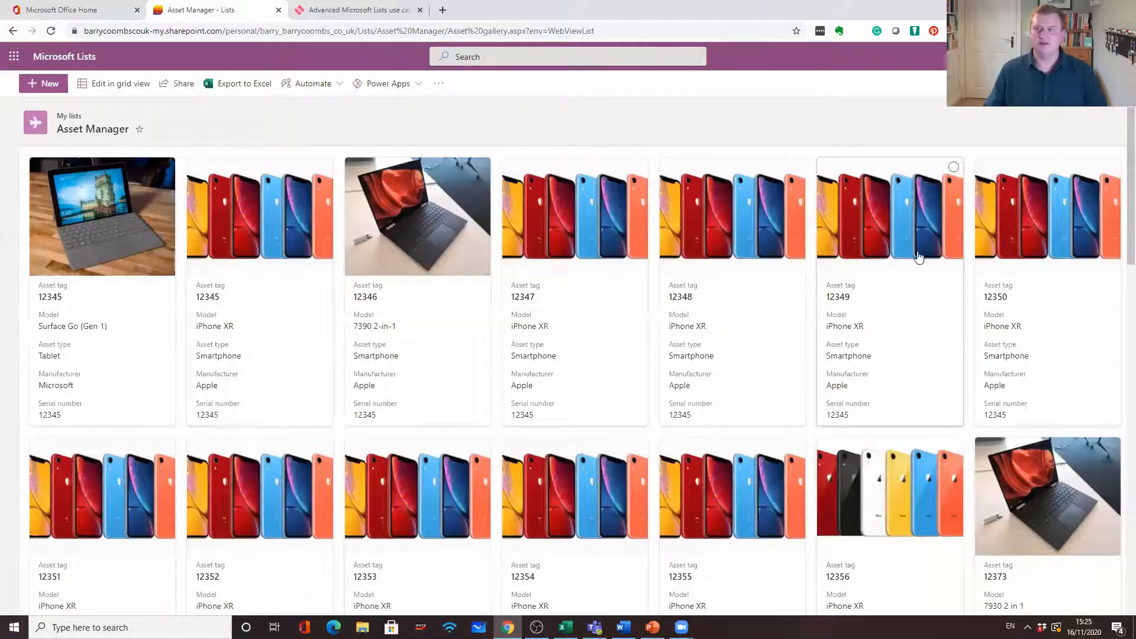
Step: Compare the Asset Manager list in the List and Gallery layouts, and look through the gallery's device cards
click(1037, 83)
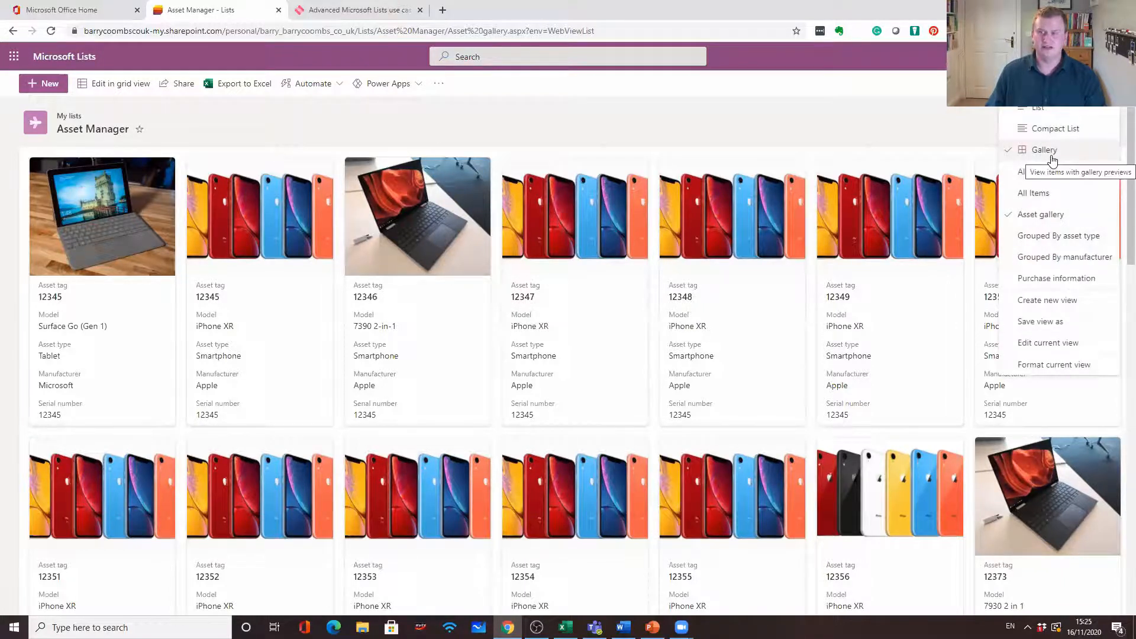
click(1053, 109)
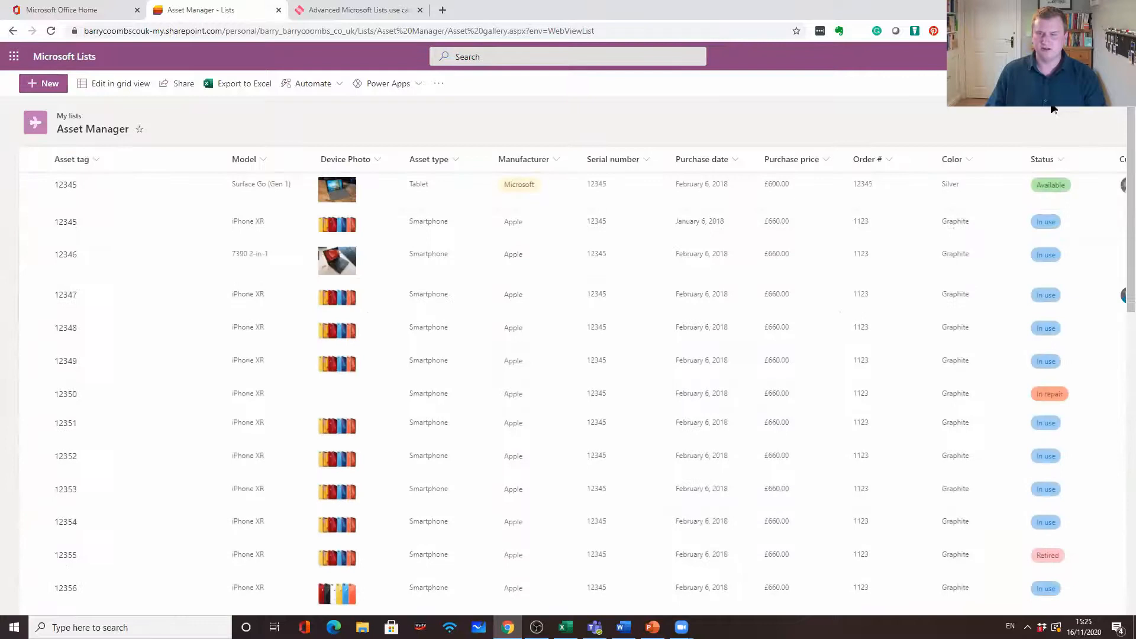
click(1045, 84)
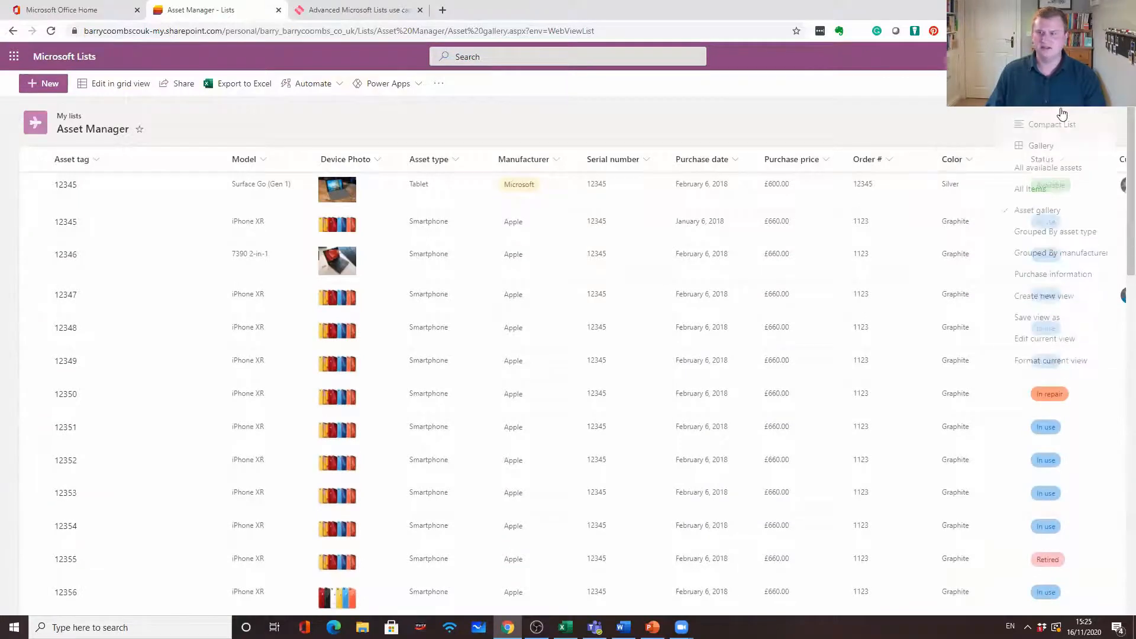
click(1042, 157)
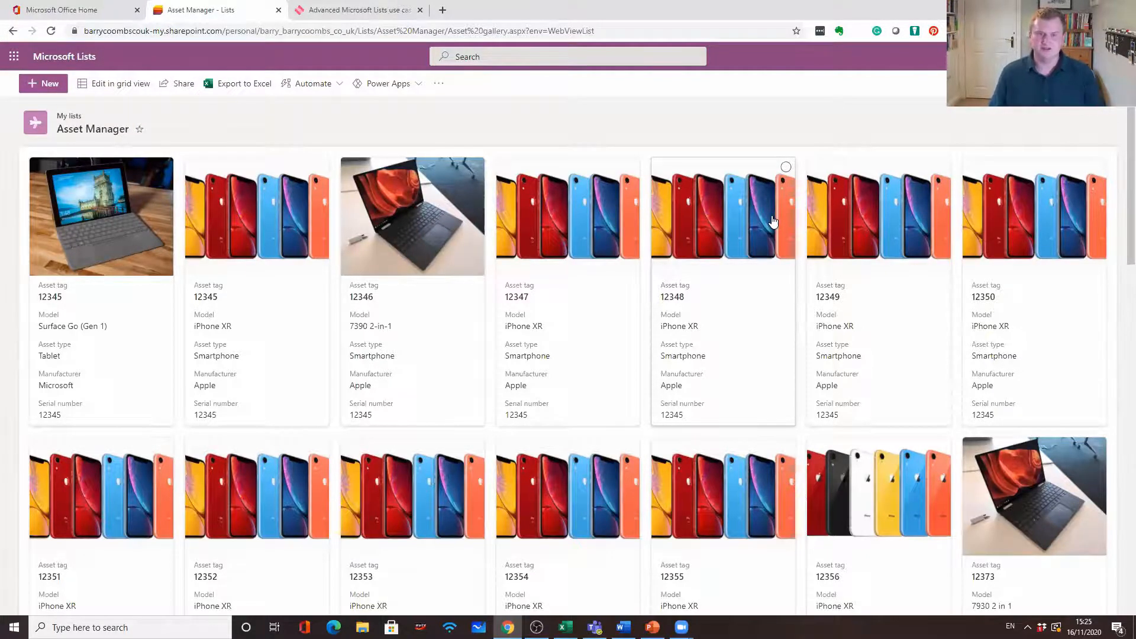
scroll(622, 396, down, 15)
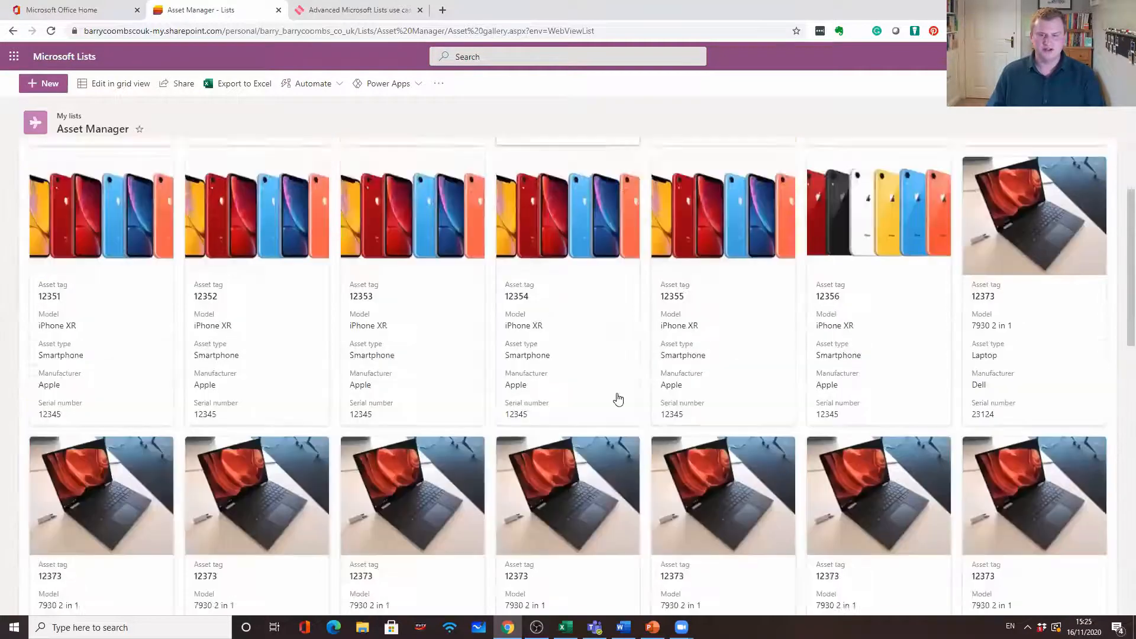
scroll(618, 384, up, 5)
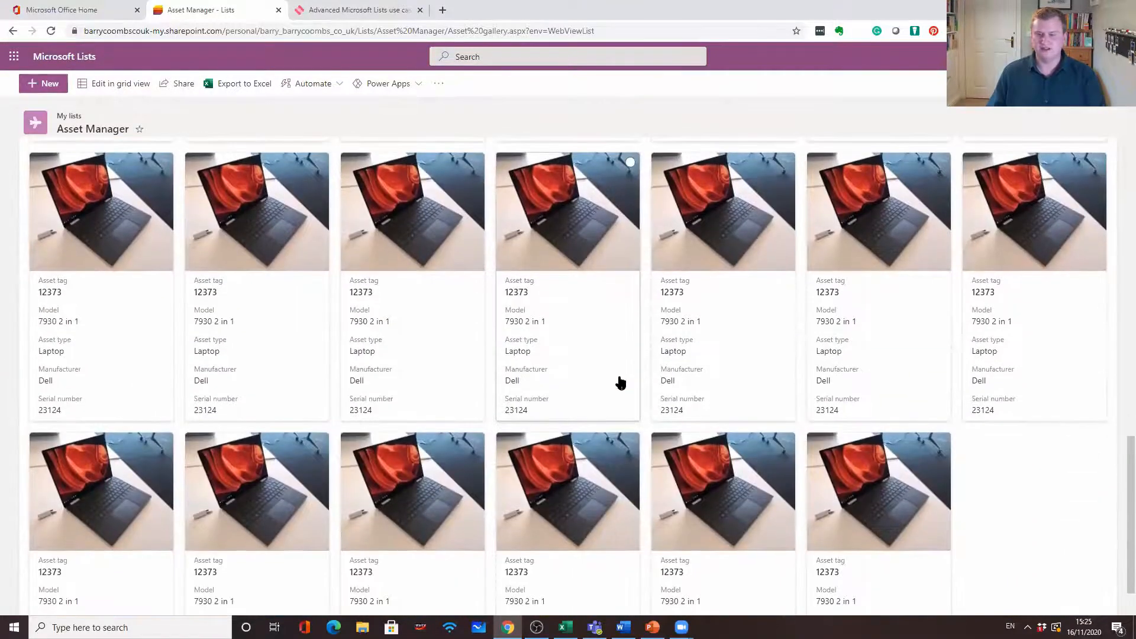
scroll(629, 385, up, 6)
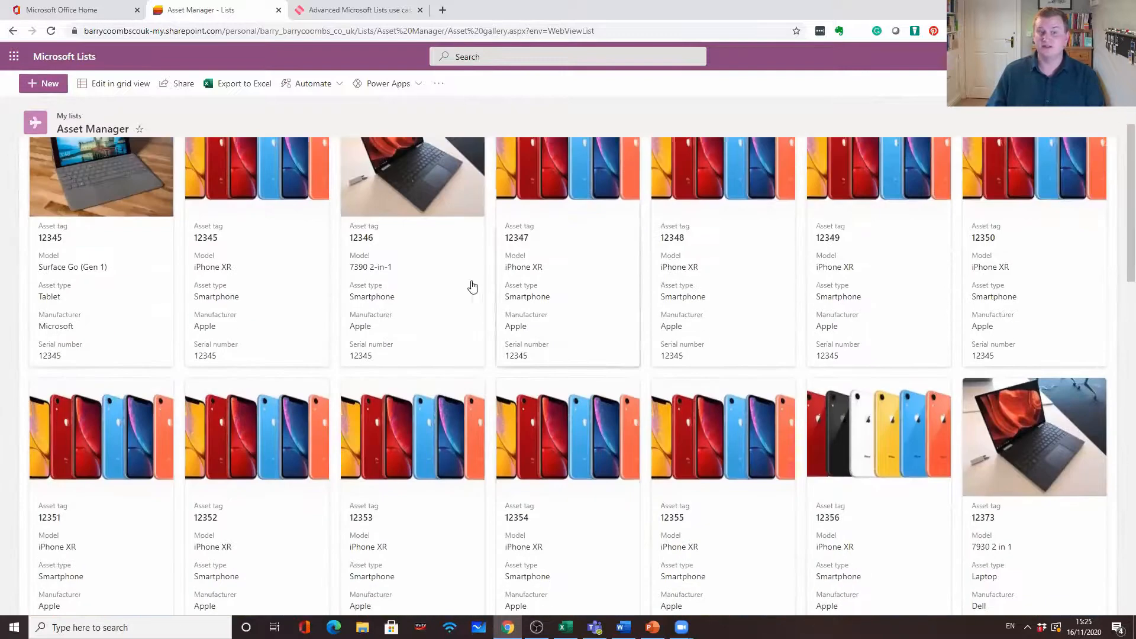
Step: Review the details of the 7390 2-in-1 asset, including its current and previous owner fields, and close them
click(489, 349)
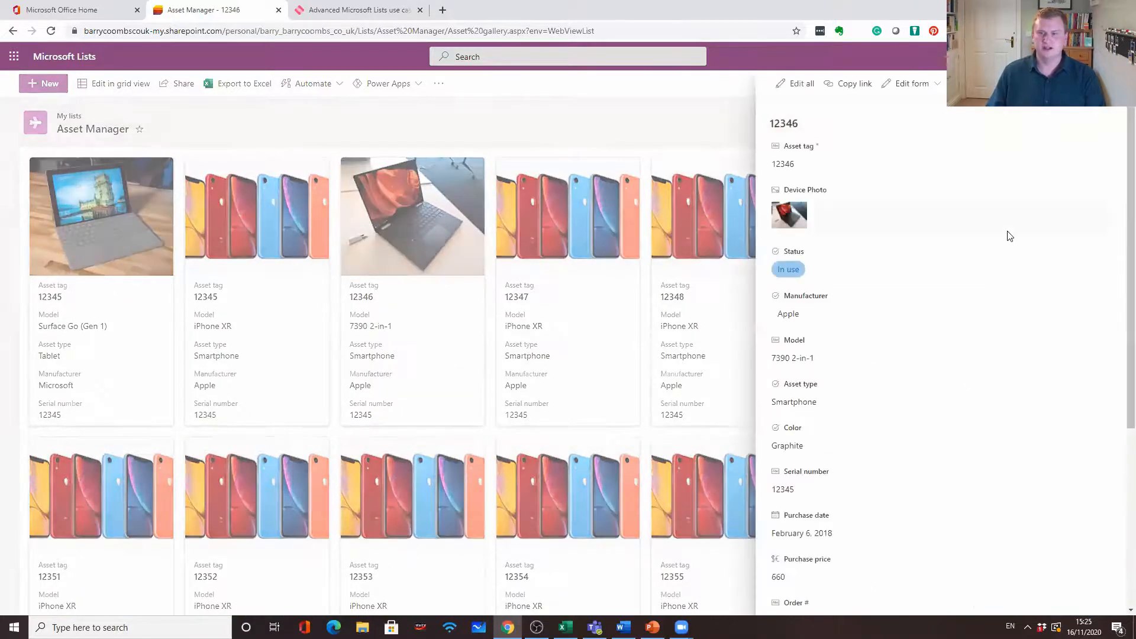
scroll(911, 391, down, 3)
click(823, 486)
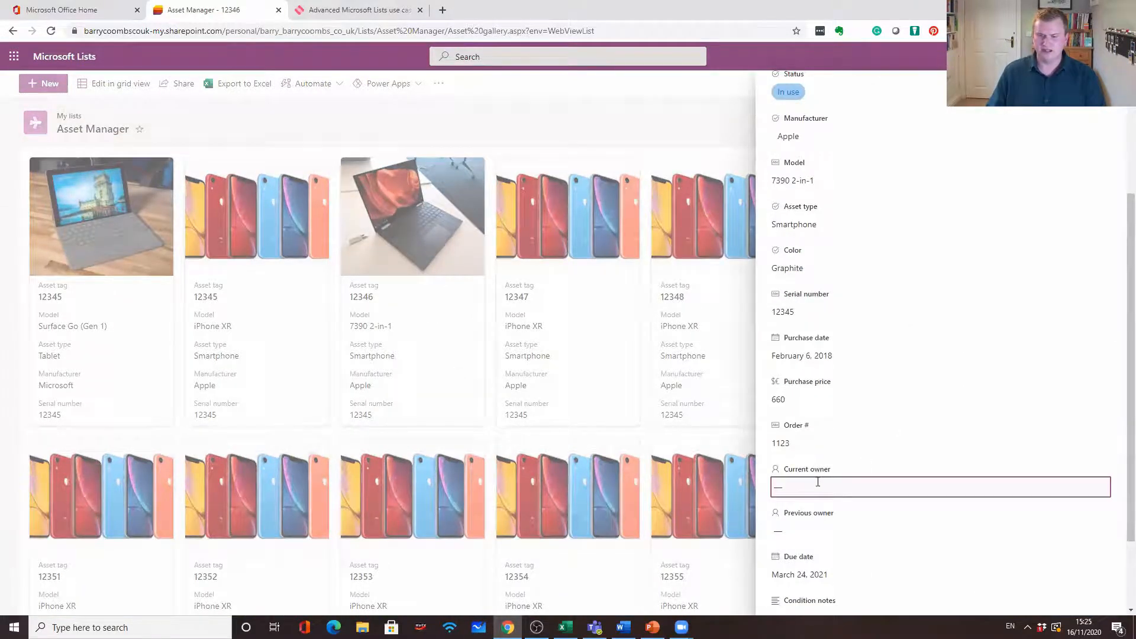
click(821, 543)
scroll(824, 513, down, 2)
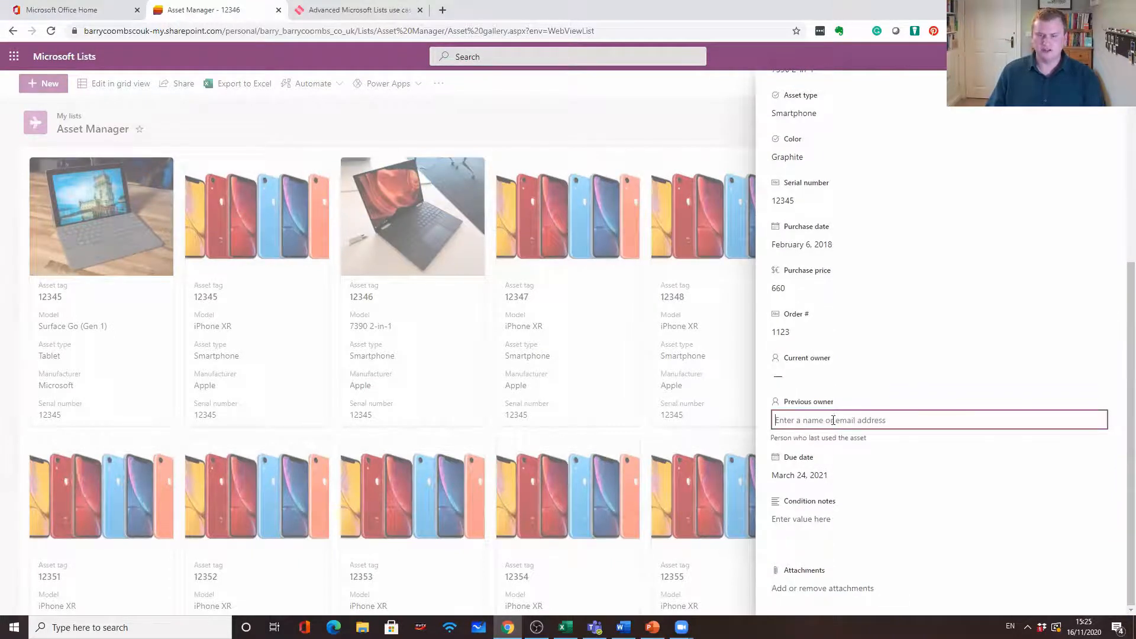
scroll(836, 419, up, 5)
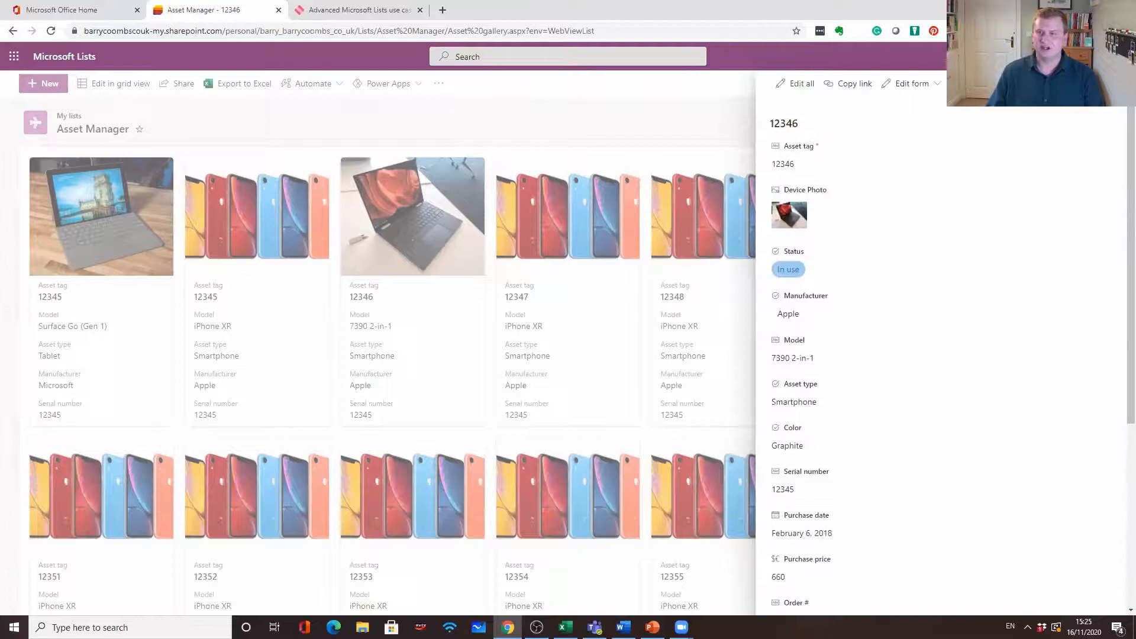
click(1113, 83)
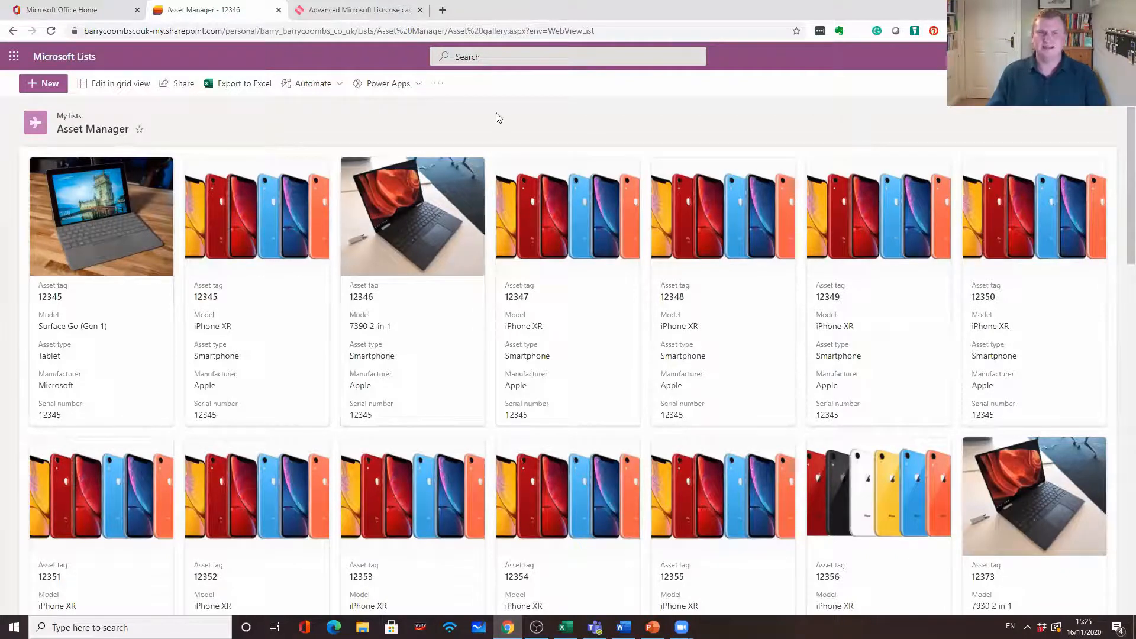
Step: Open the Surface Go (Gen 1) asset and review its details down to the attachments
click(119, 307)
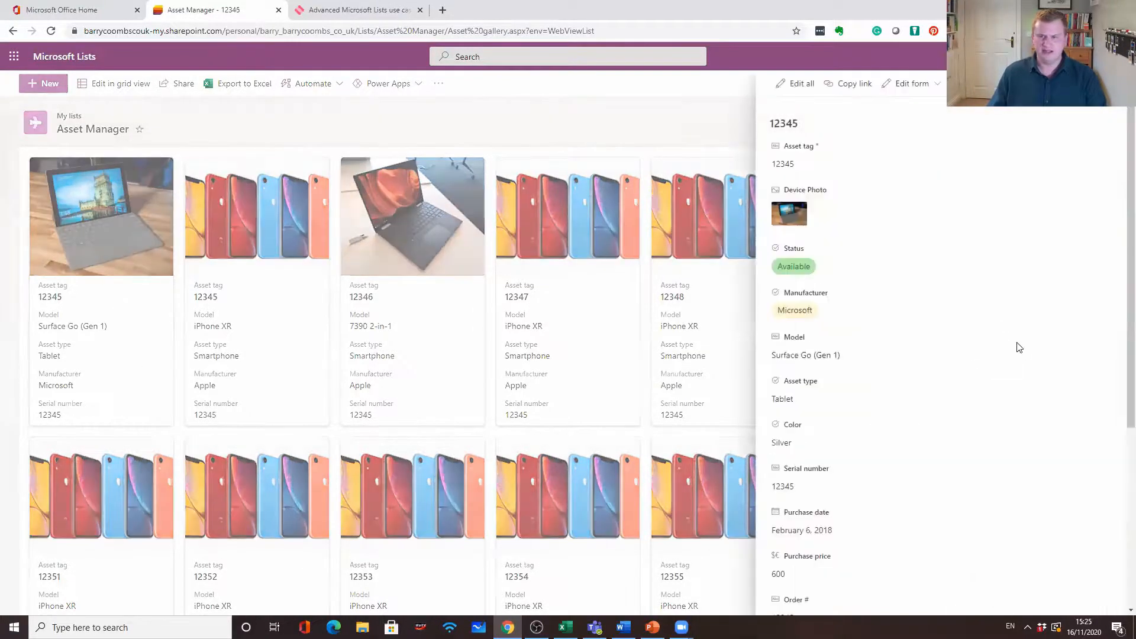
scroll(929, 367, down, 2)
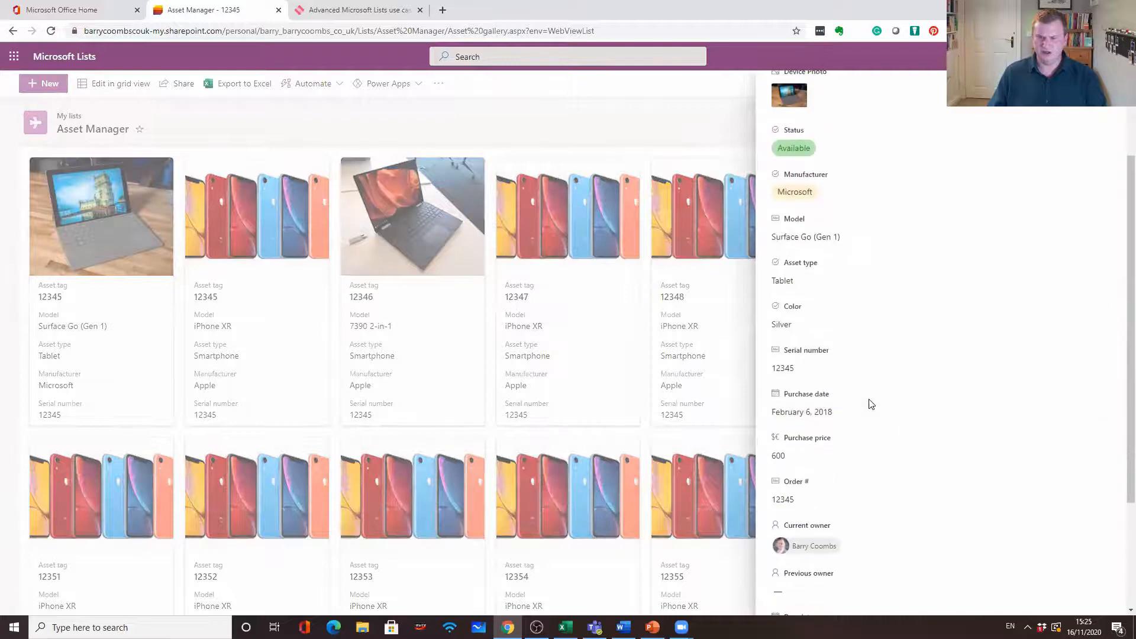
scroll(870, 404, down, 3)
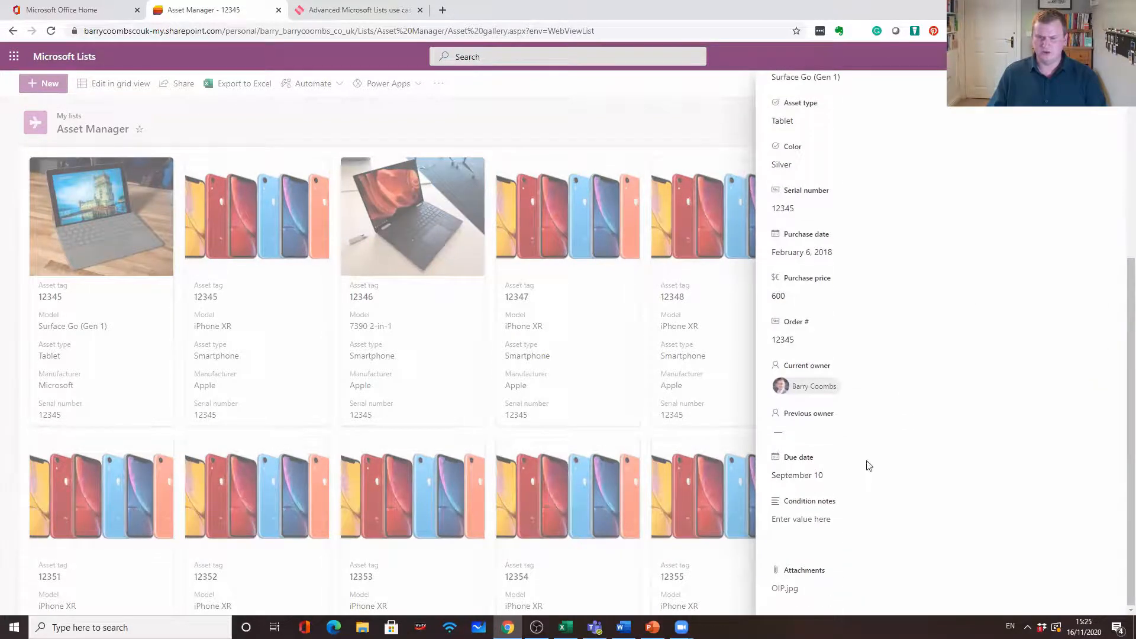
Step: Open the Surface Go (Gen 1) asset's due date for editing, and close the asset's details without changing it
click(815, 476)
click(828, 476)
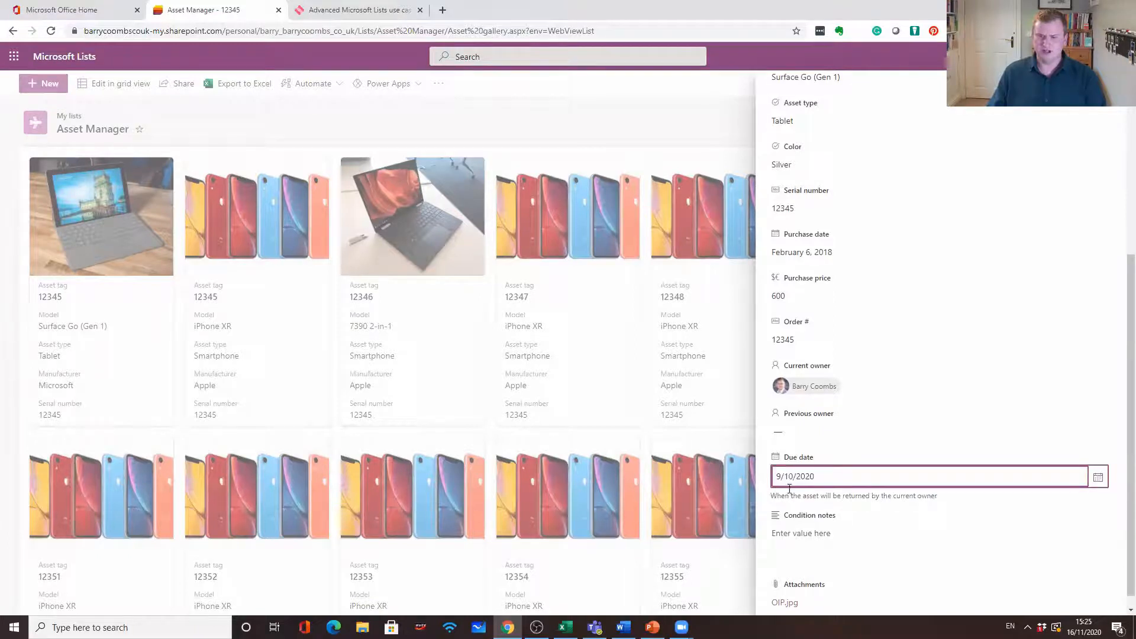
click(646, 90)
Step: Review the Asset Manager list's alert settings from title to sending frequency, close them without saving, and look at the alert management option
click(439, 86)
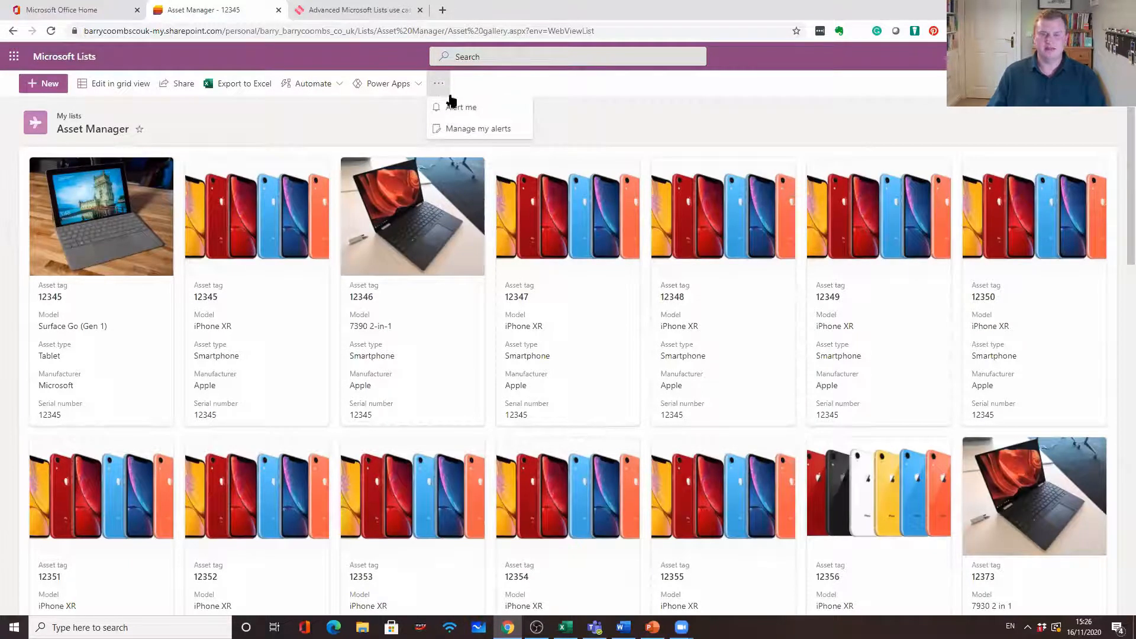
click(462, 108)
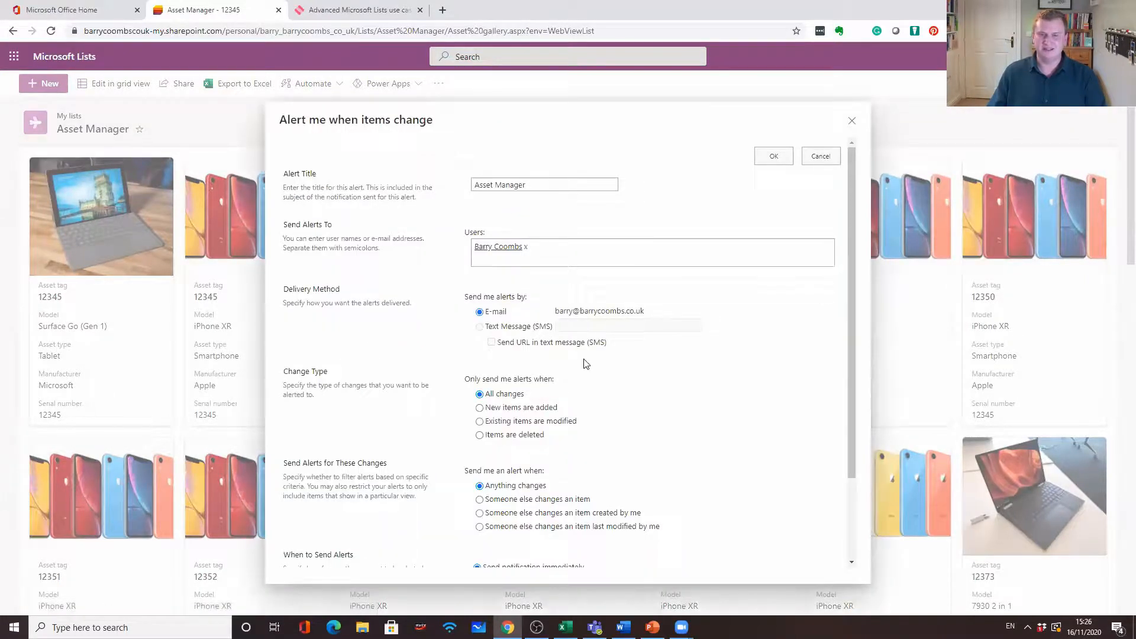
scroll(586, 364, down, 2)
scroll(586, 364, up, 2)
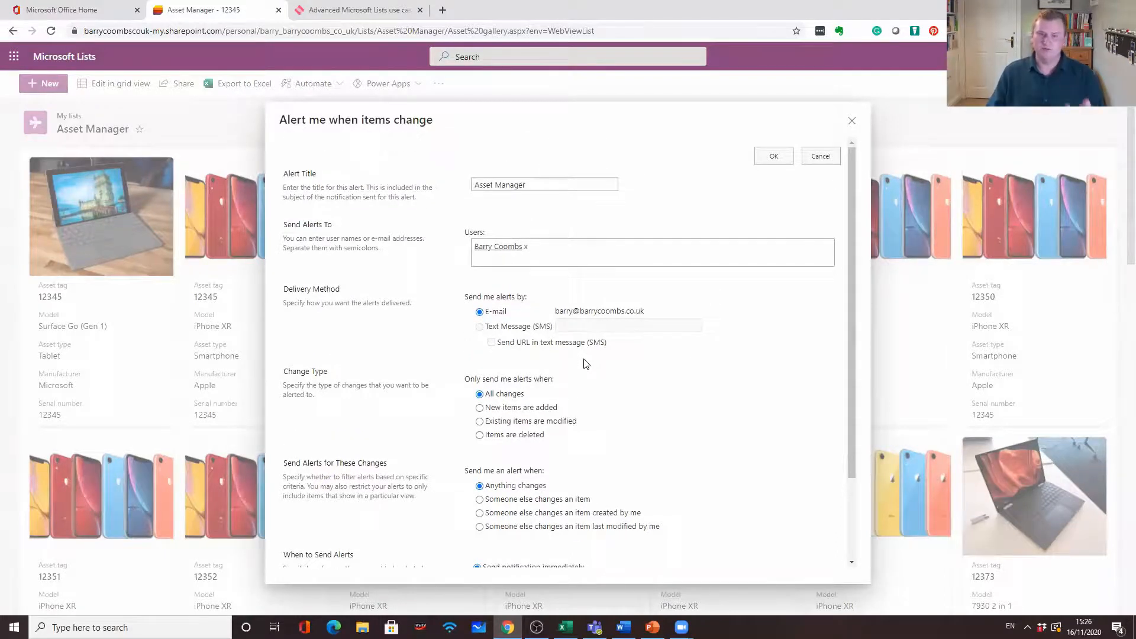
scroll(586, 364, down, 2)
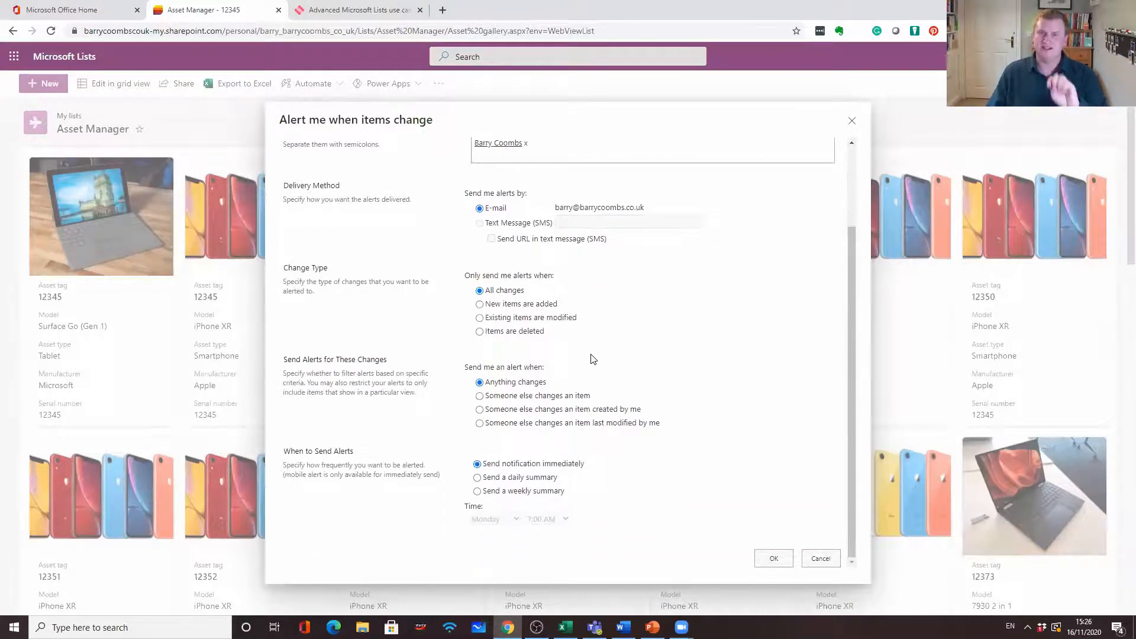
click(853, 120)
click(413, 87)
click(439, 84)
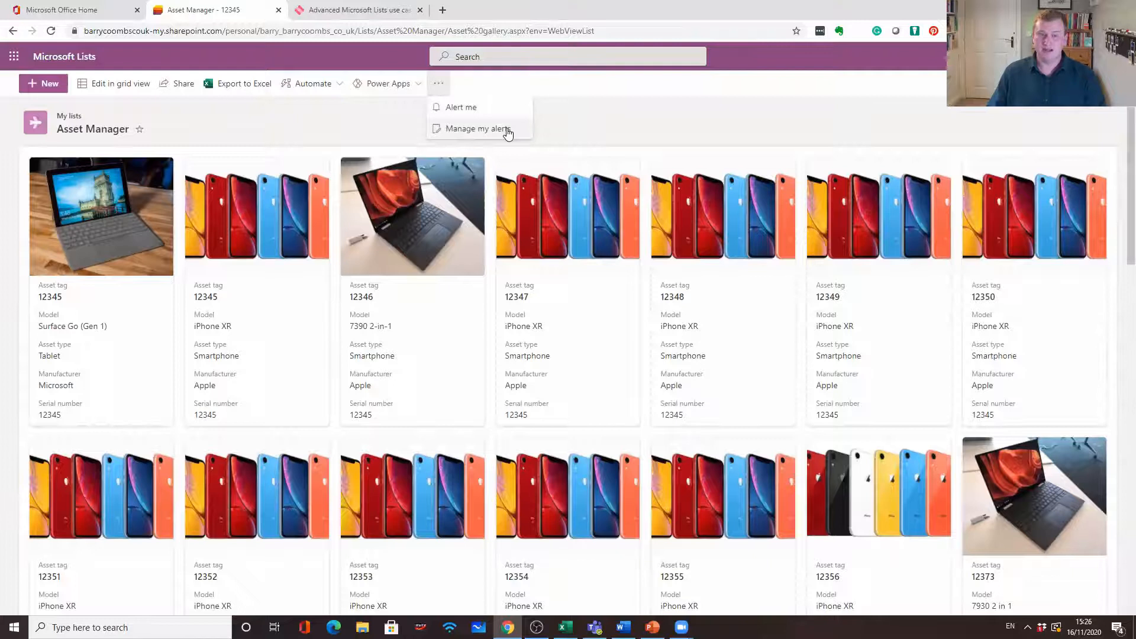
Step: Look at the Power Automate flow options for the Asset Manager list, and export the list to Excel
click(336, 87)
mouse_move(339, 110)
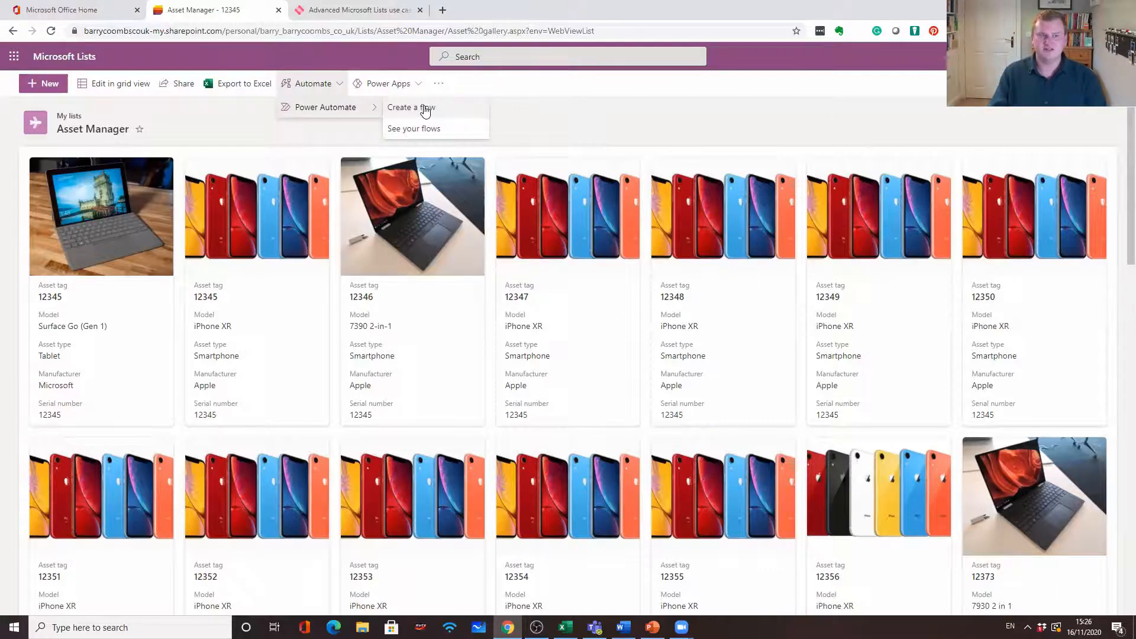
click(593, 105)
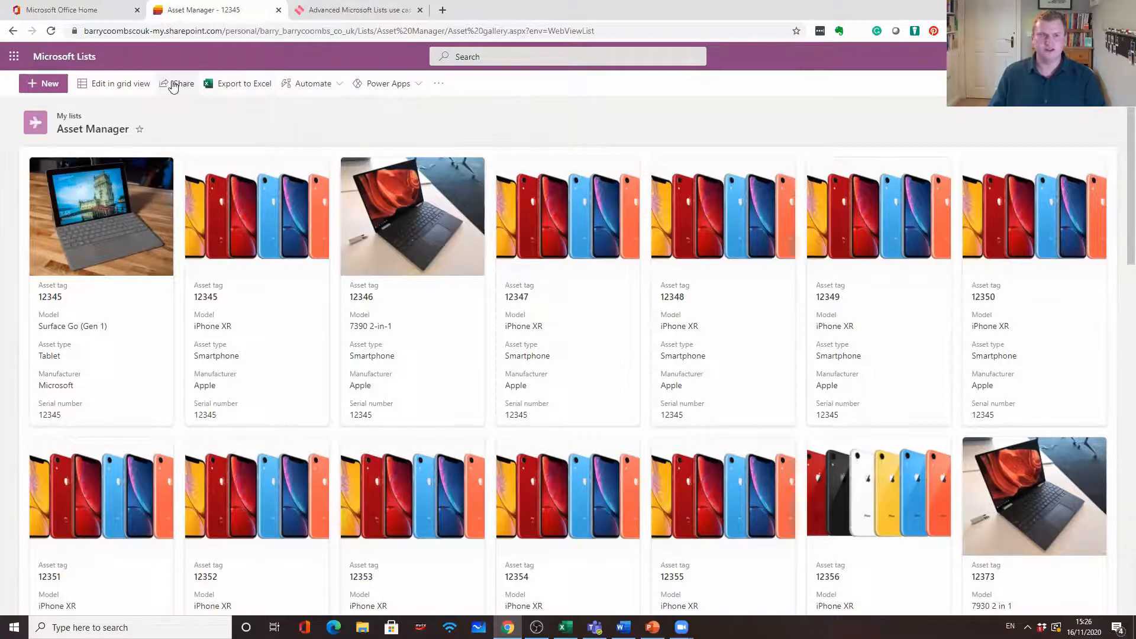
click(239, 84)
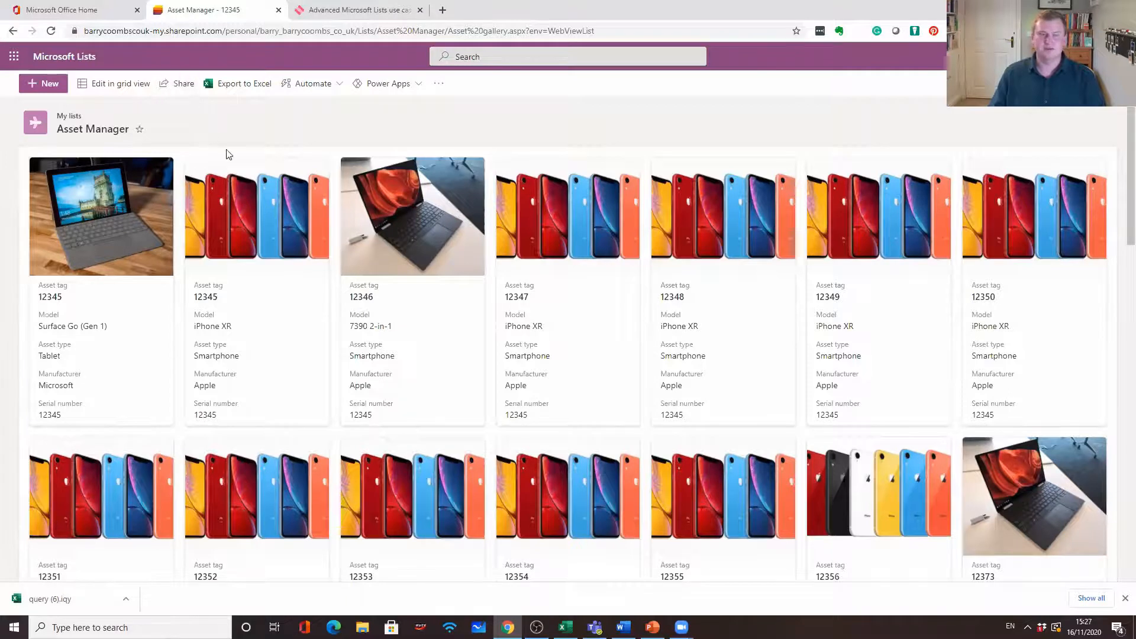
Step: Share the Asset Manager list with a colleague, granting Can edit access with Notify people enabled
click(187, 90)
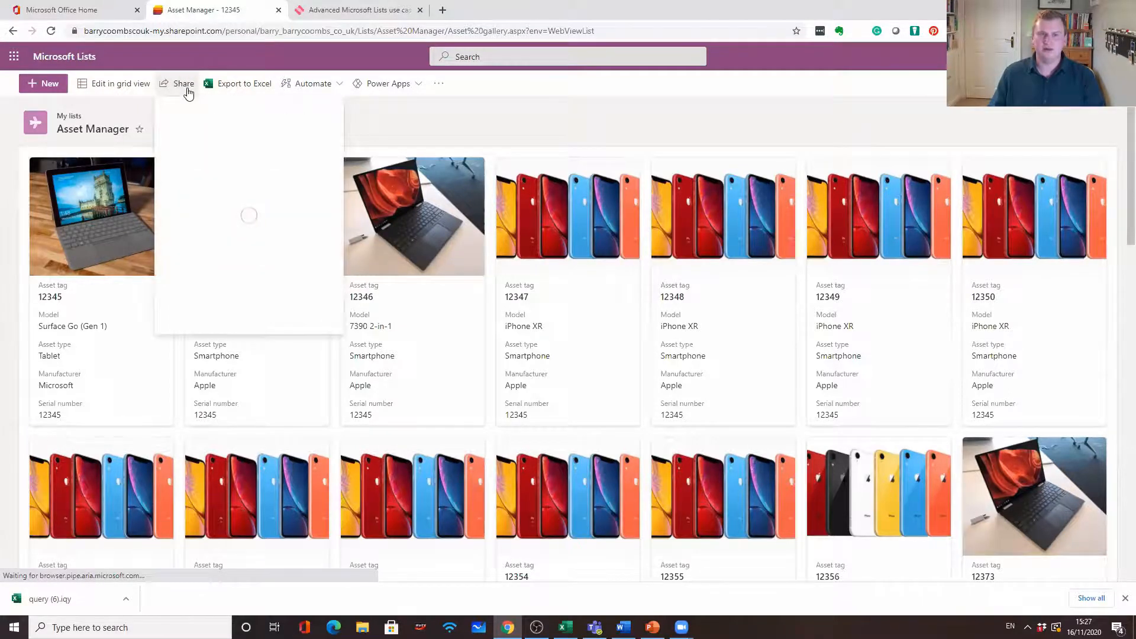
text(megan)
click(237, 177)
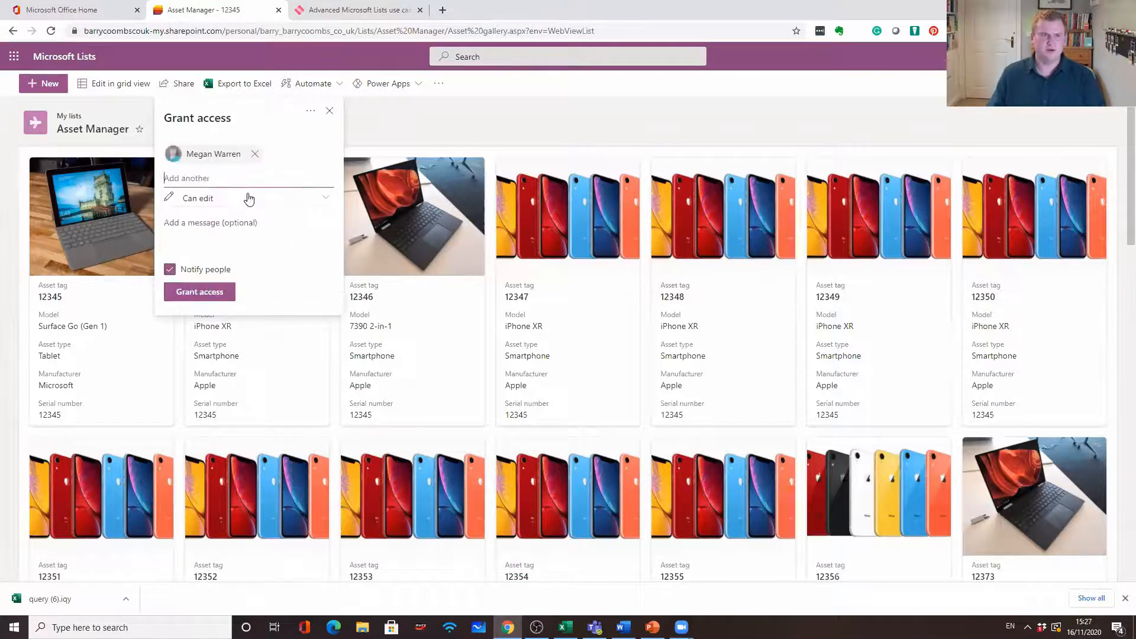
click(313, 198)
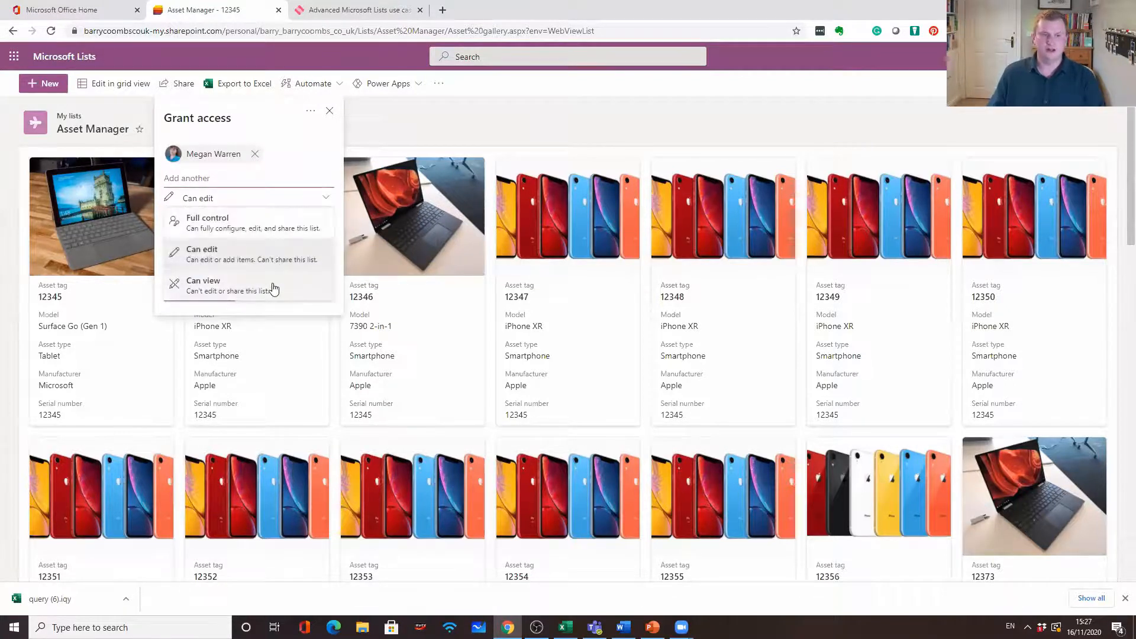
click(314, 159)
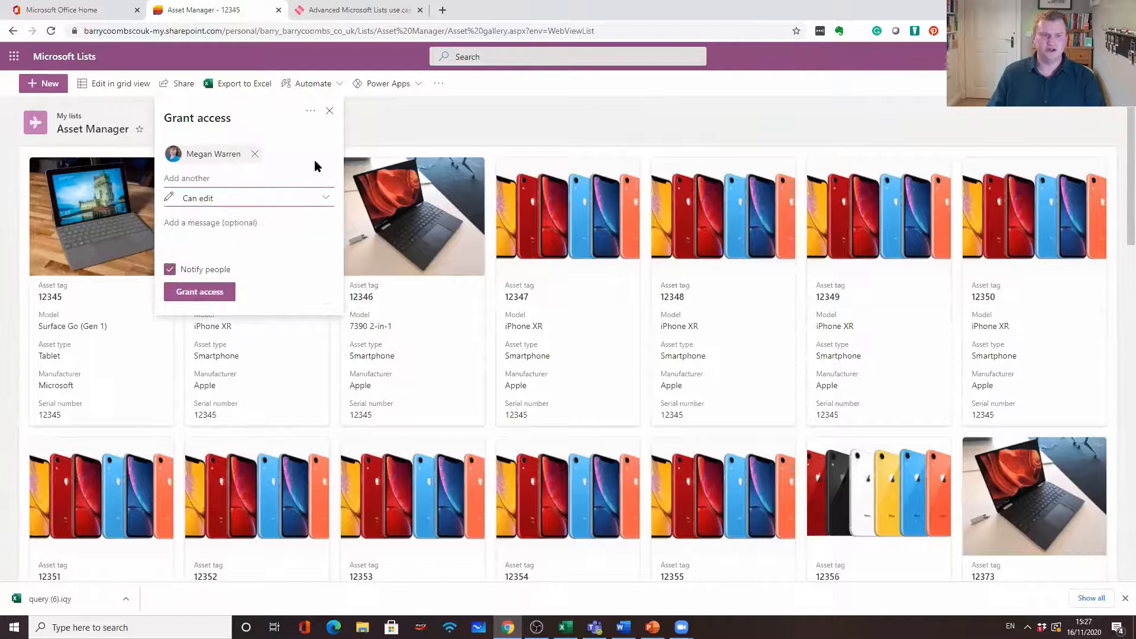
click(189, 291)
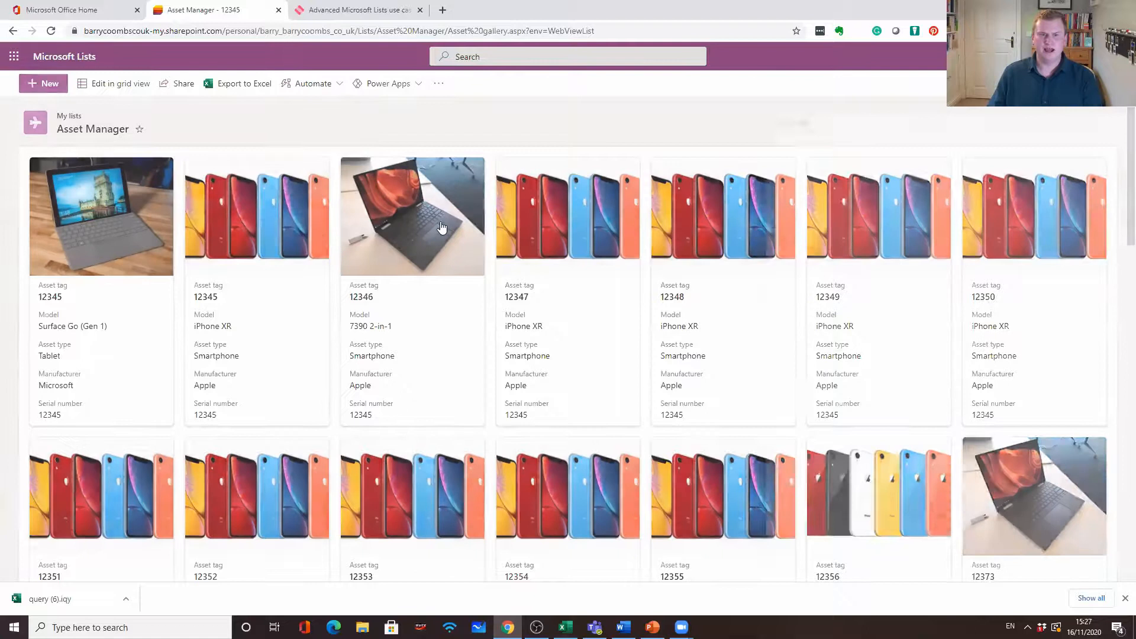
Step: Review the details of the 7390 2-in-1 asset and its form editing options, and close them
click(441, 227)
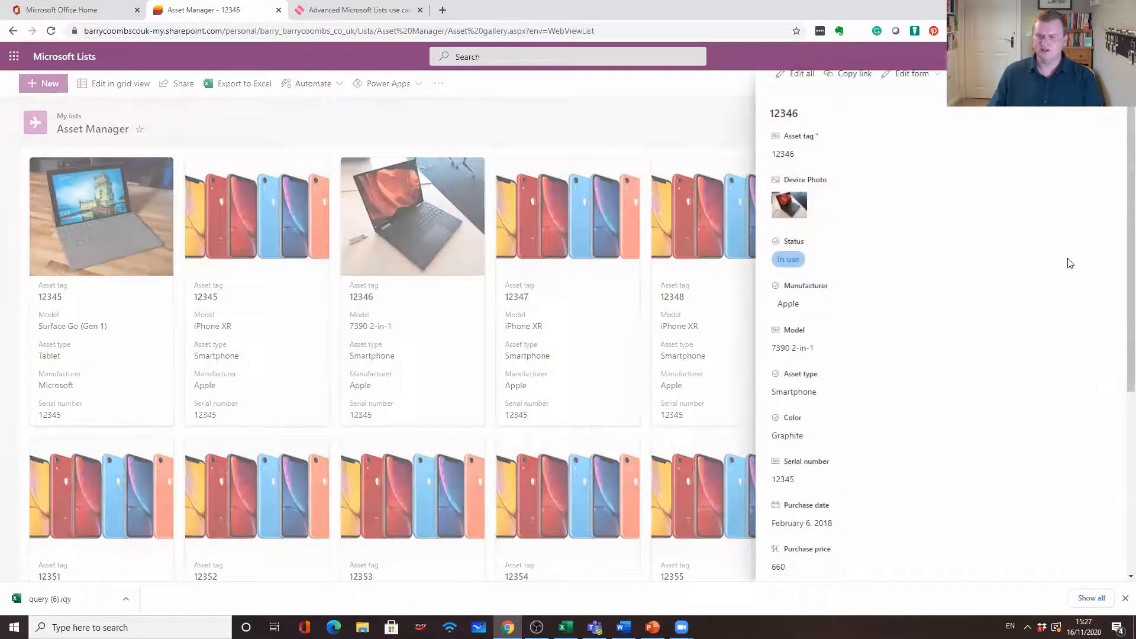
scroll(1059, 272, down, 5)
scroll(1050, 282, up, 5)
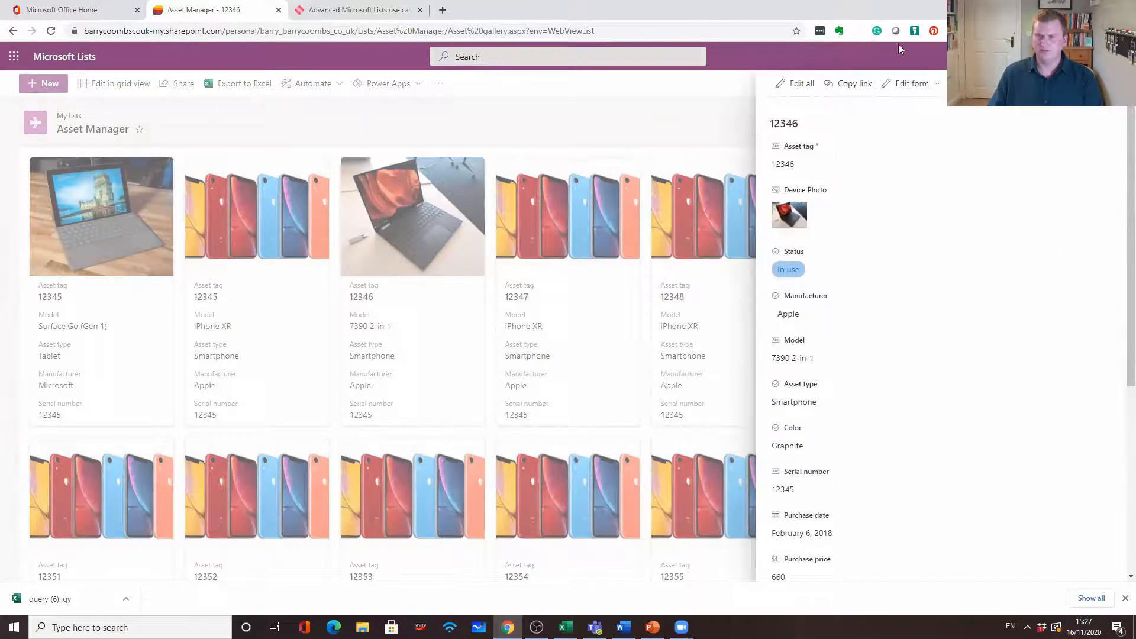
click(929, 83)
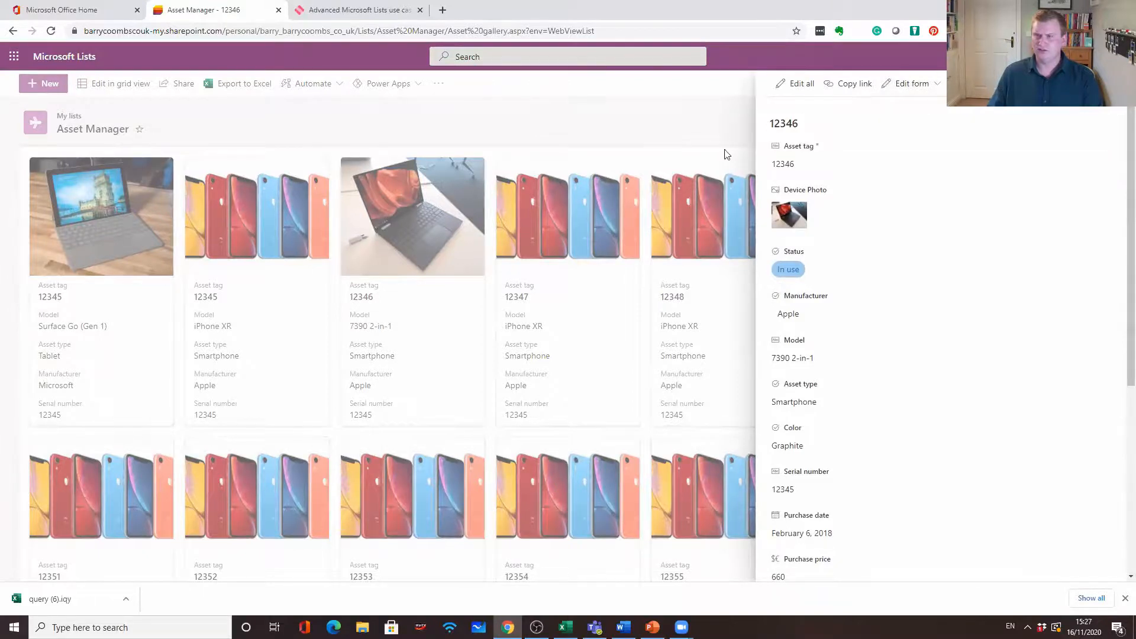
click(727, 154)
Step: Select the 7390 2-in-1 card in the gallery and check its link sharing and alert options without sending anything
click(475, 168)
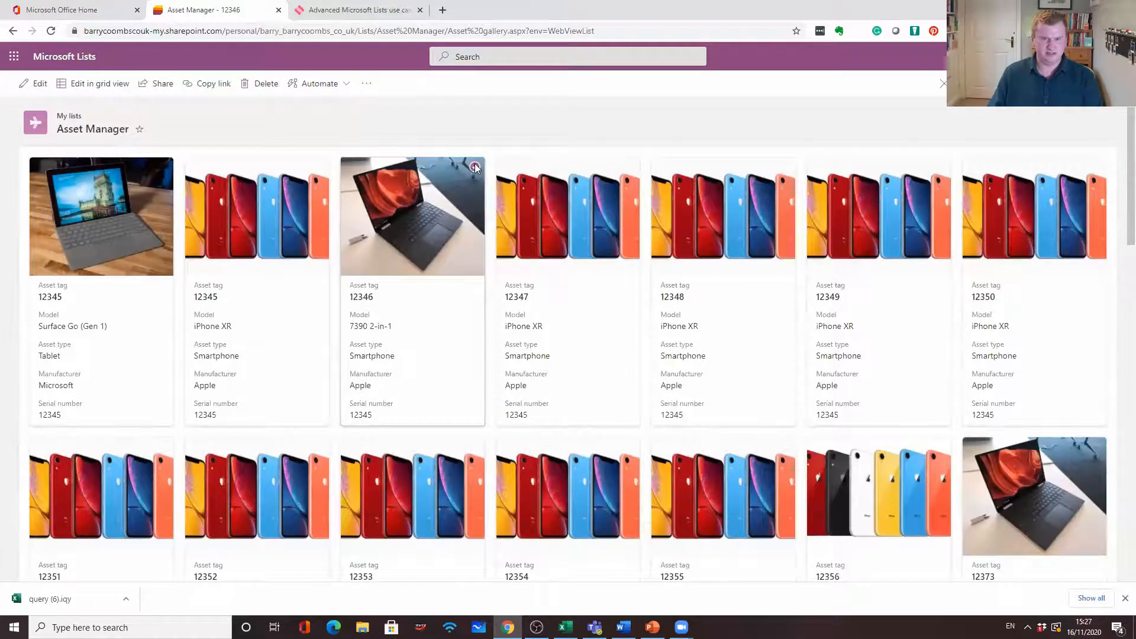
click(162, 83)
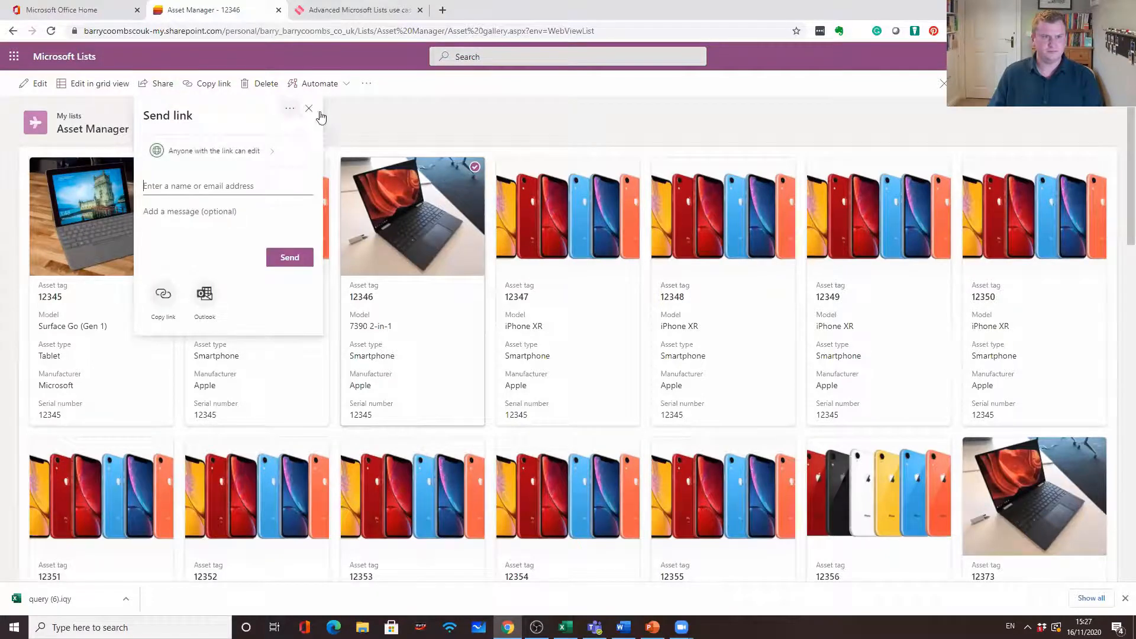
click(309, 109)
click(366, 84)
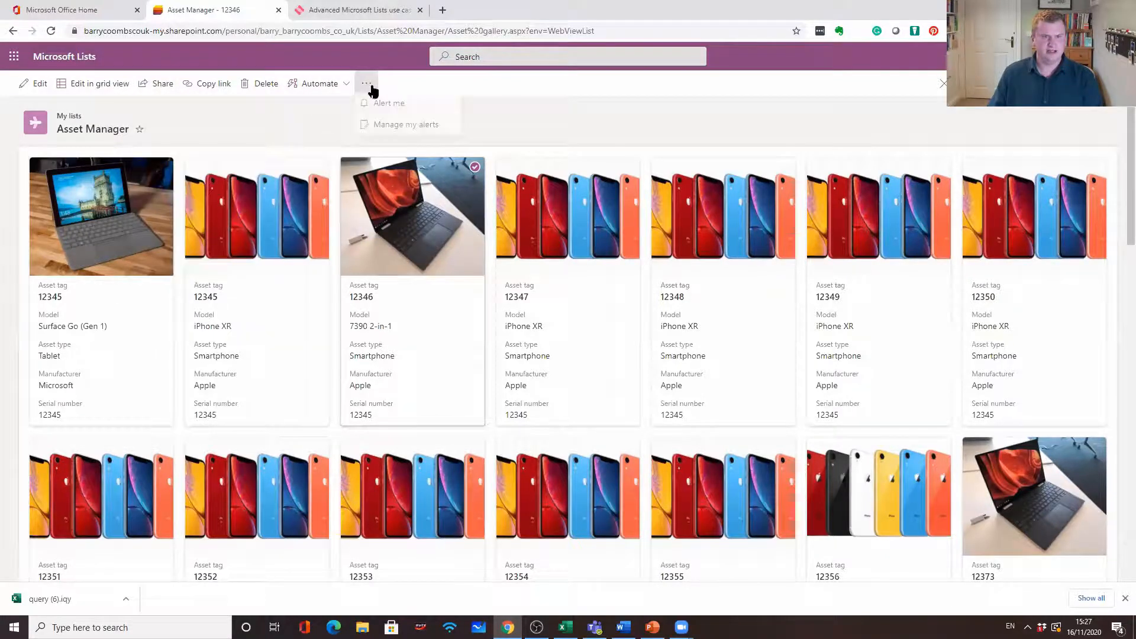
click(636, 124)
Step: Switch the list to the List layout and send a colleague an editable link to the Surface Go (Gen 1) item
click(1035, 84)
click(1021, 126)
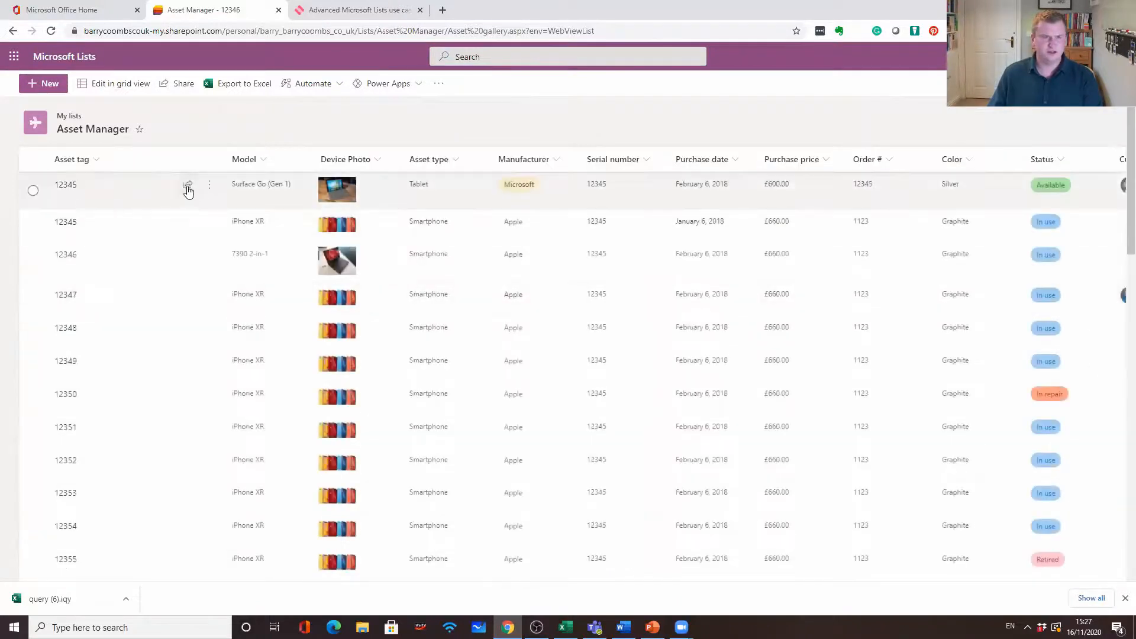
click(34, 190)
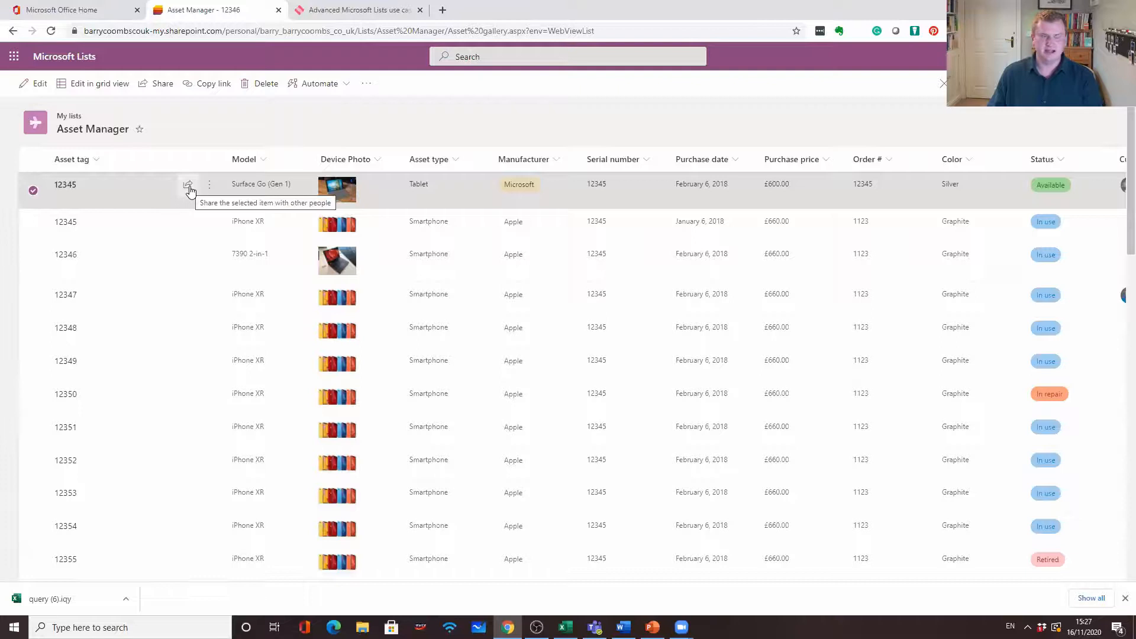
click(188, 187)
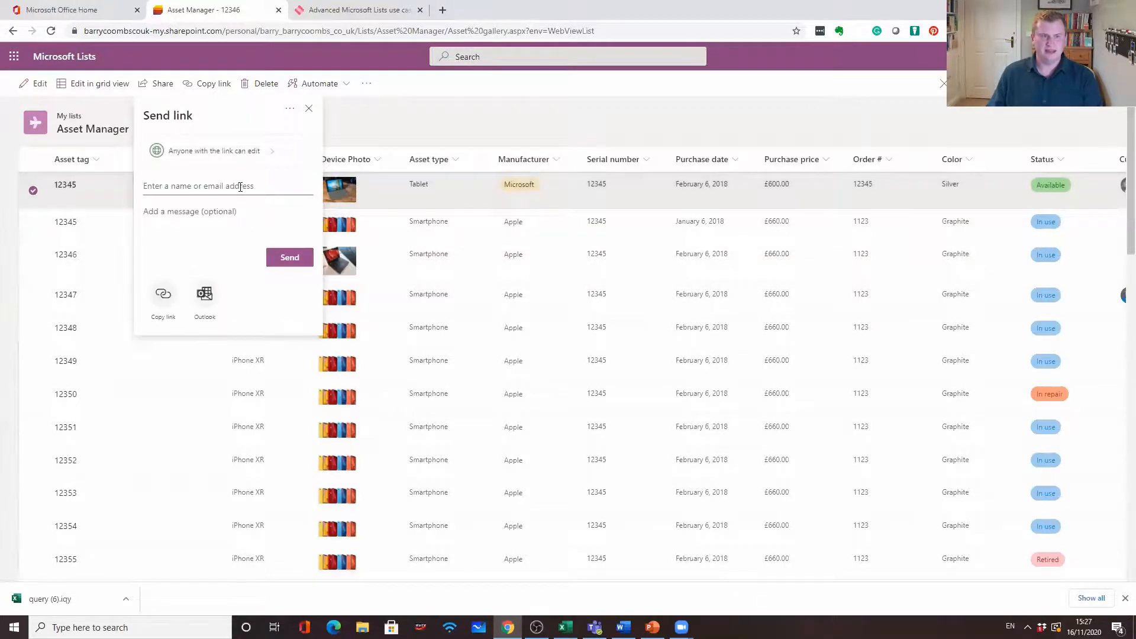
text(megan)
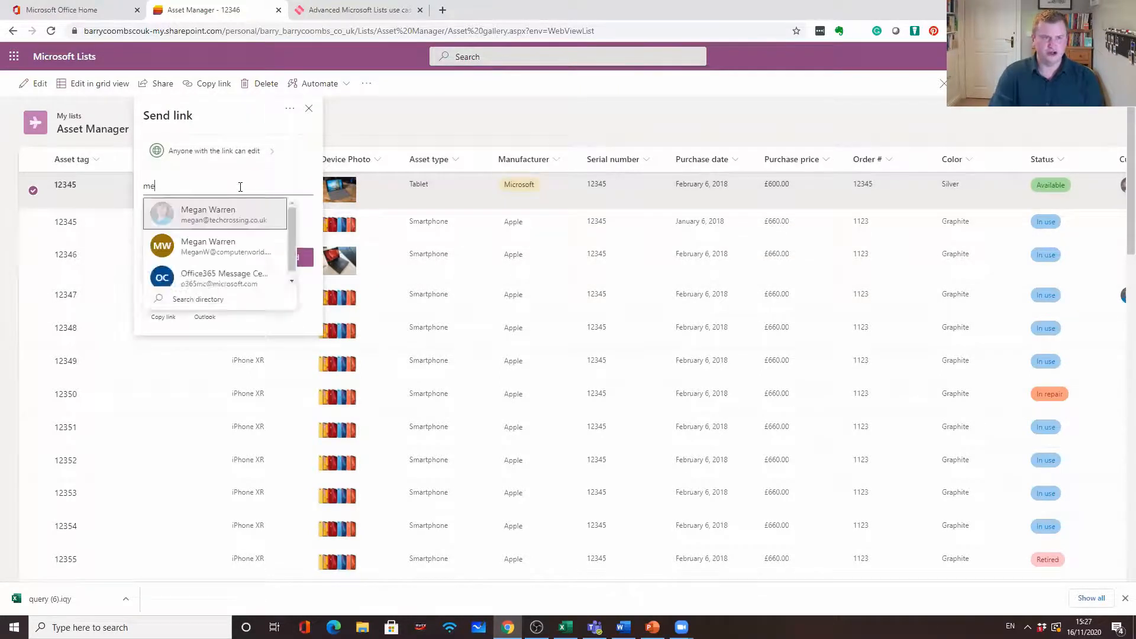
click(237, 219)
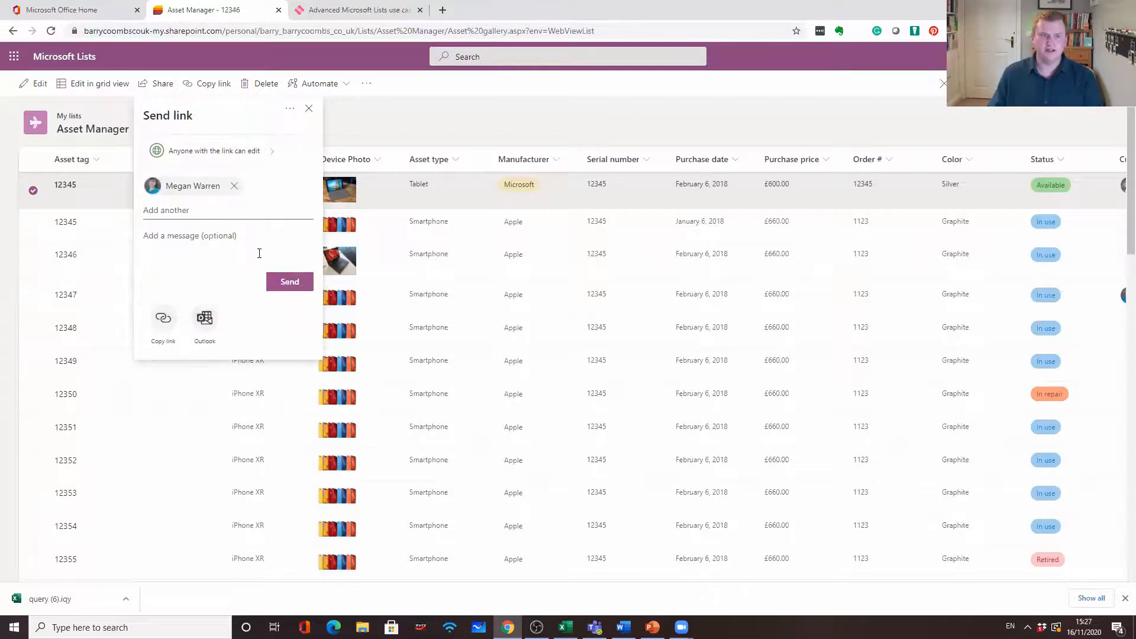
click(288, 284)
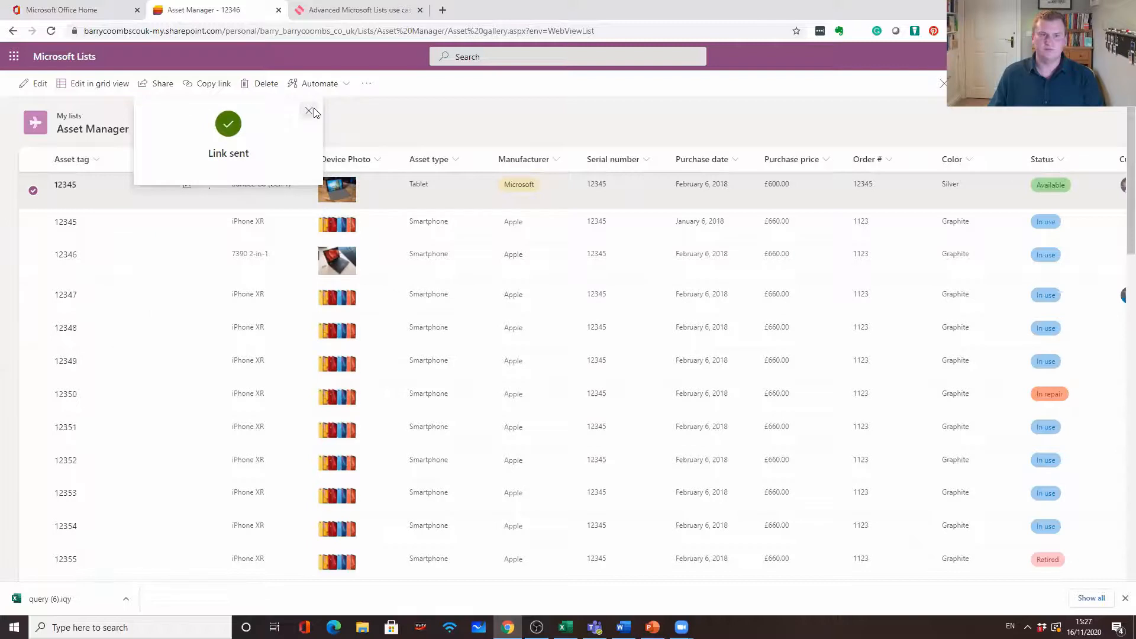
click(310, 112)
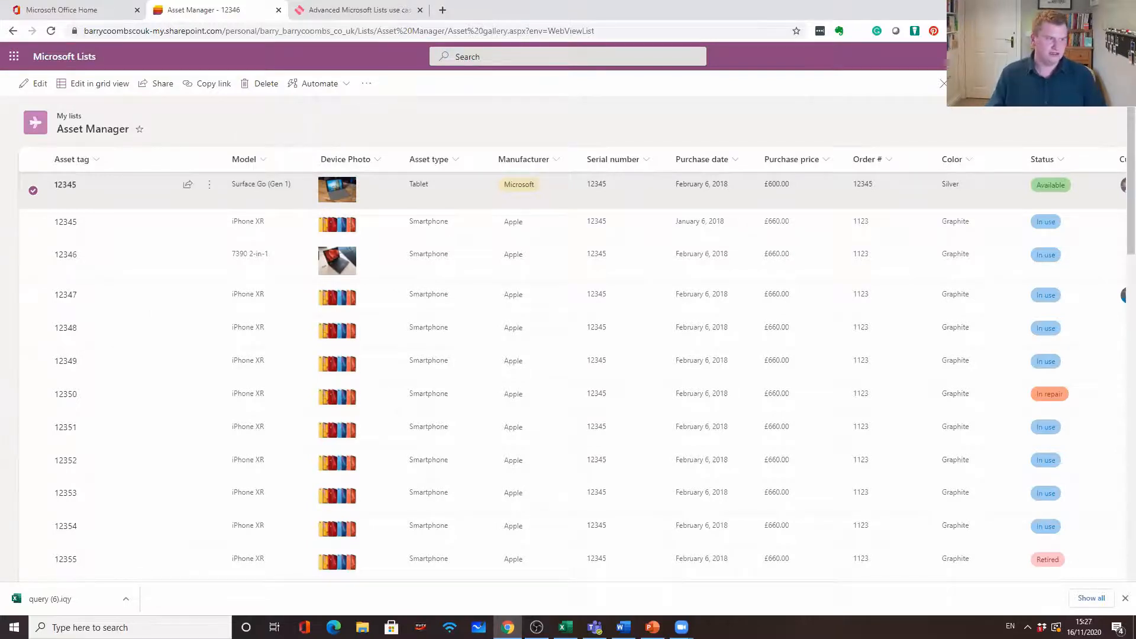
Step: Return to the Lists home page, check the sharing options of Asset Manager under the recent lists, and close them
click(58, 67)
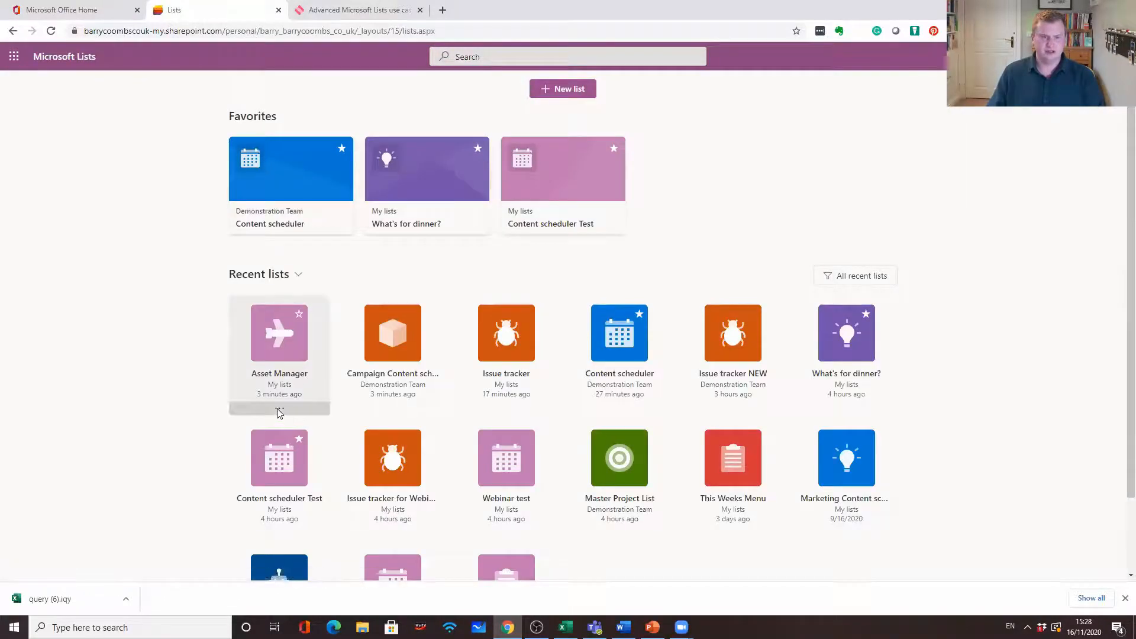
click(279, 411)
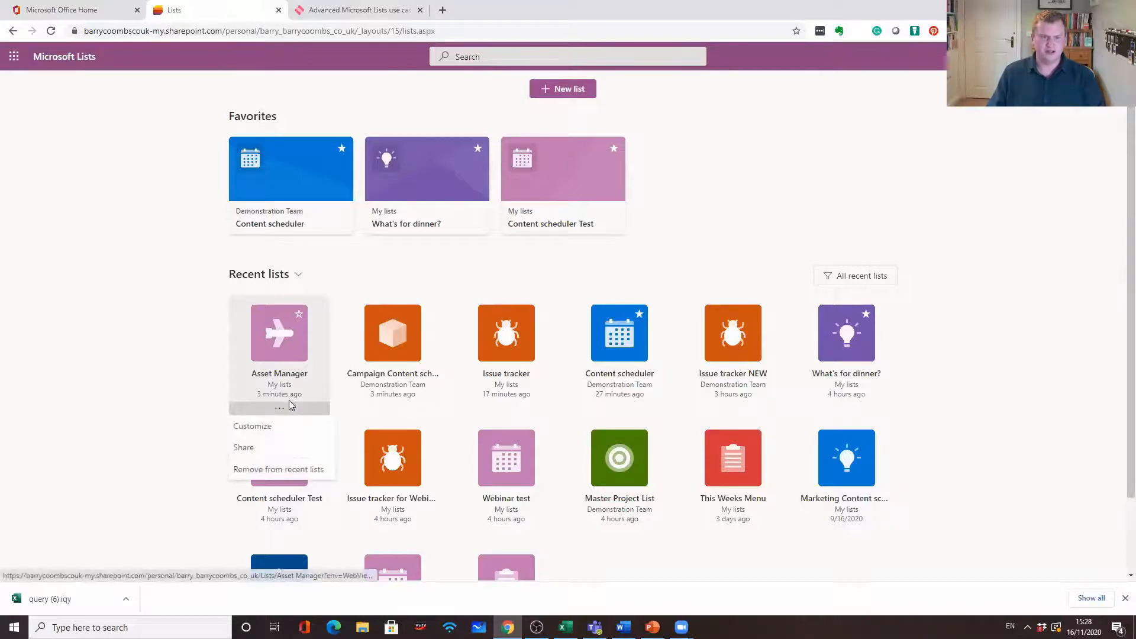
click(253, 455)
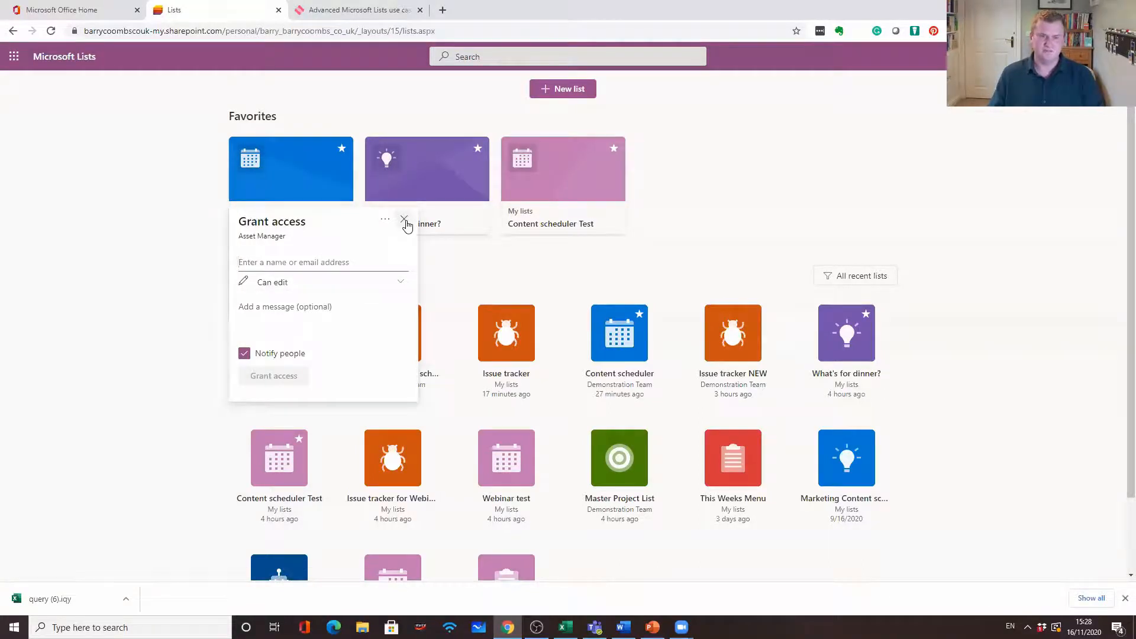
click(529, 263)
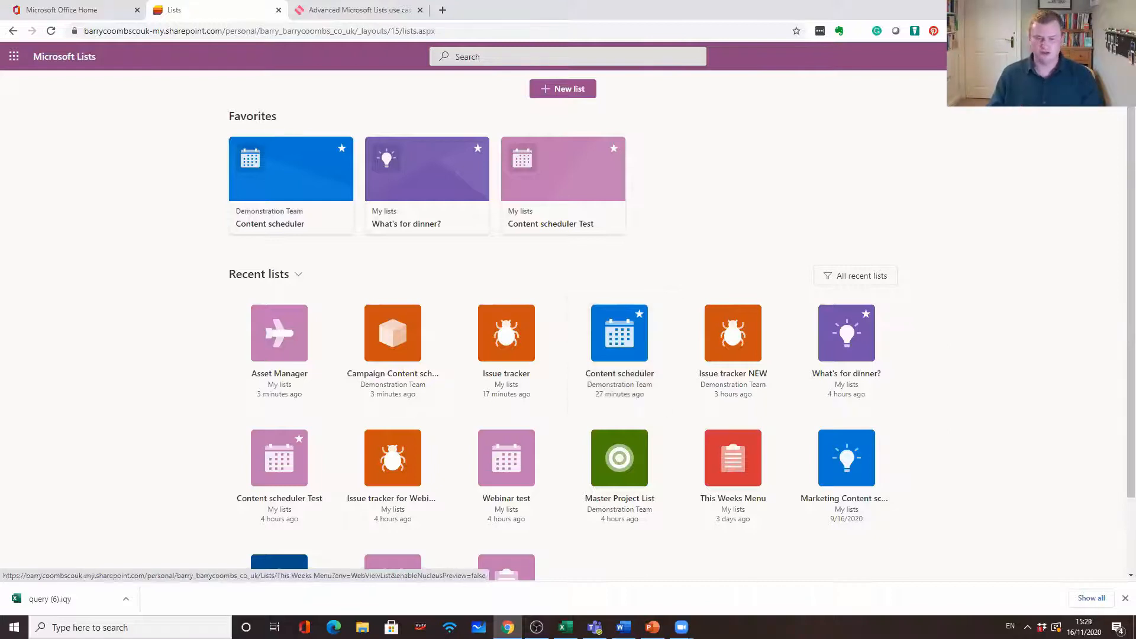
Step: Switch to Microsoft Teams and add the Lists app to the Demonstration Team's General channel
click(594, 626)
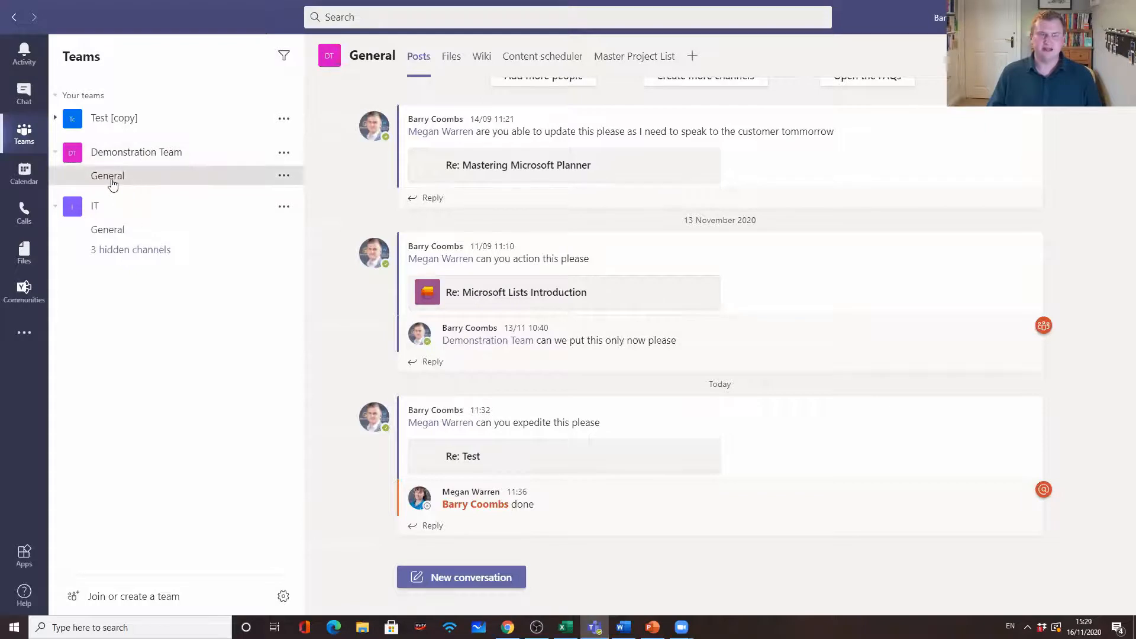
click(693, 56)
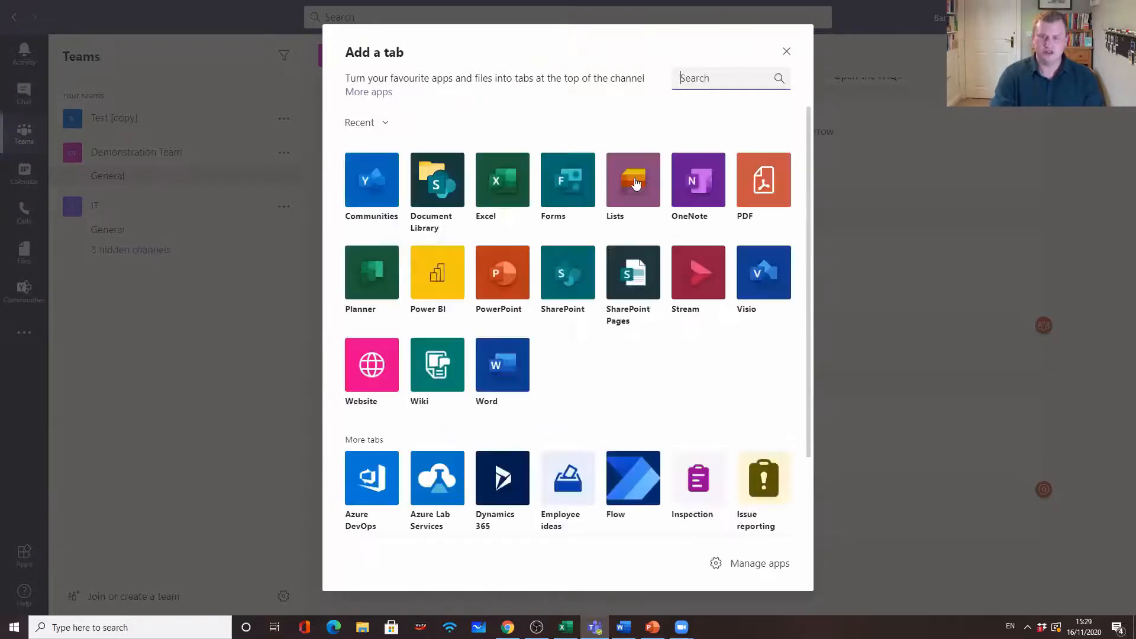
text(Lists)
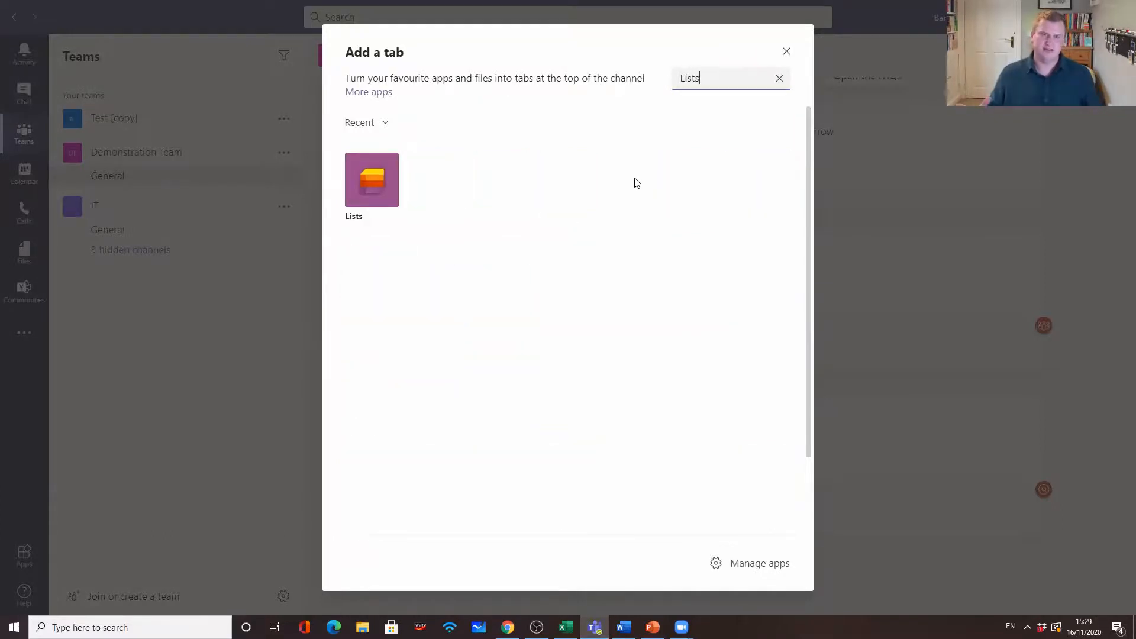
click(379, 194)
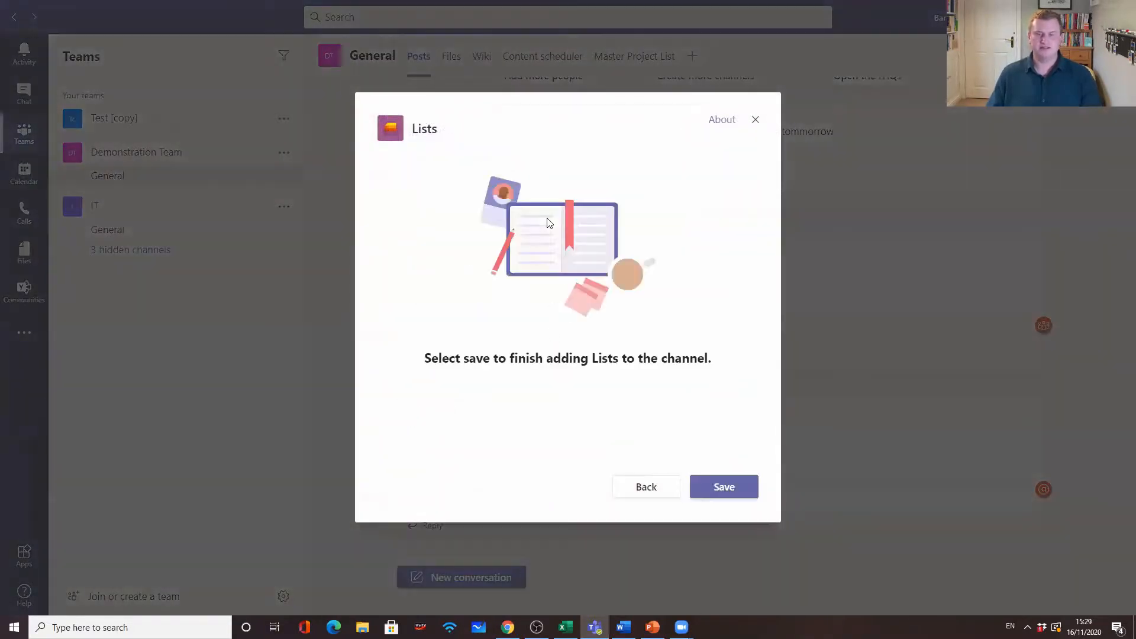
click(741, 494)
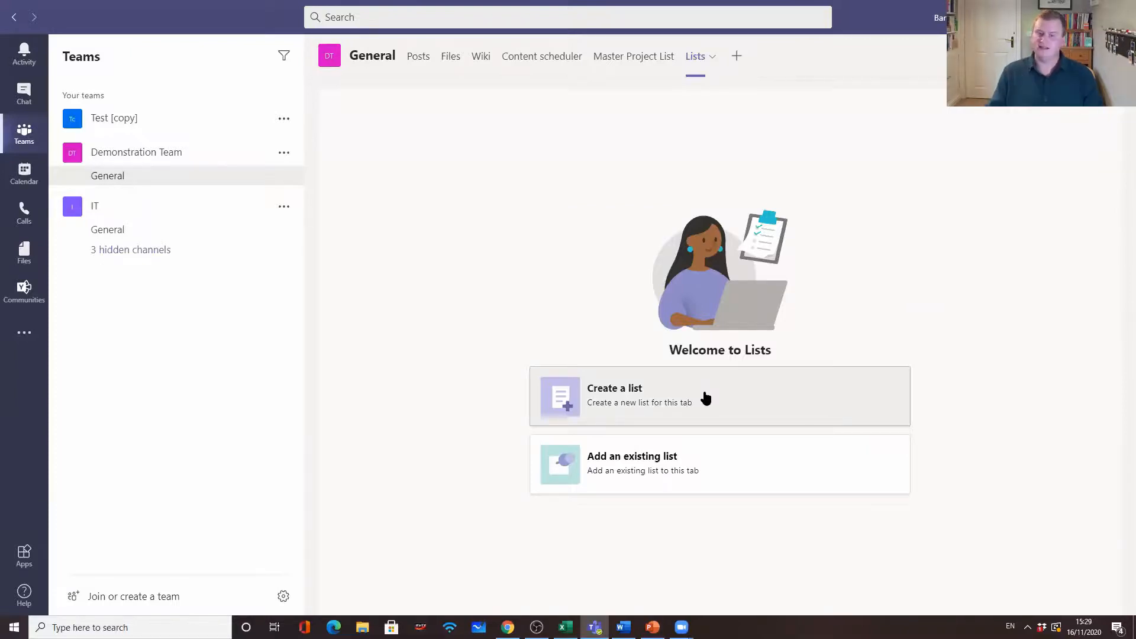
Step: Check the options for creating a new list, and add the team's existing Campaign Content scheduler list to the channel instead
click(707, 398)
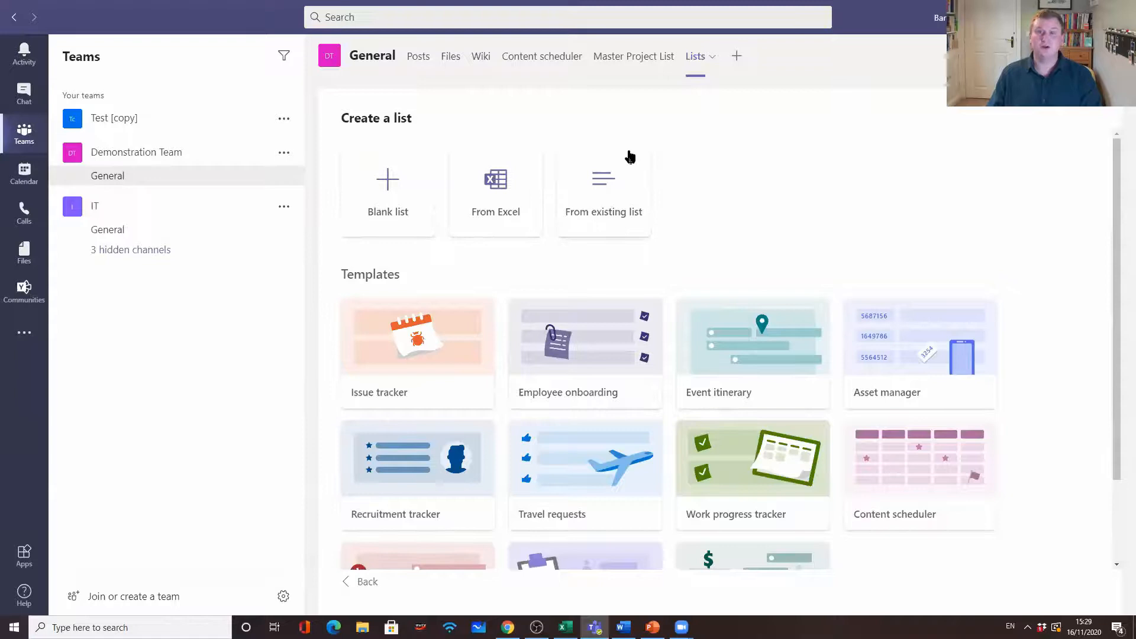
click(698, 58)
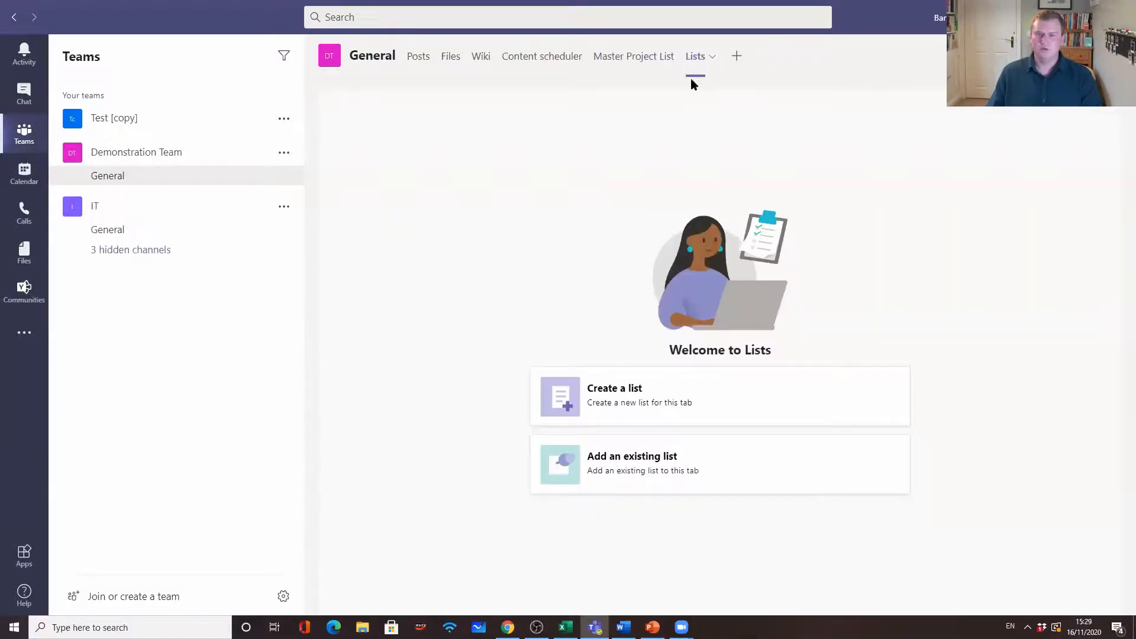
click(634, 470)
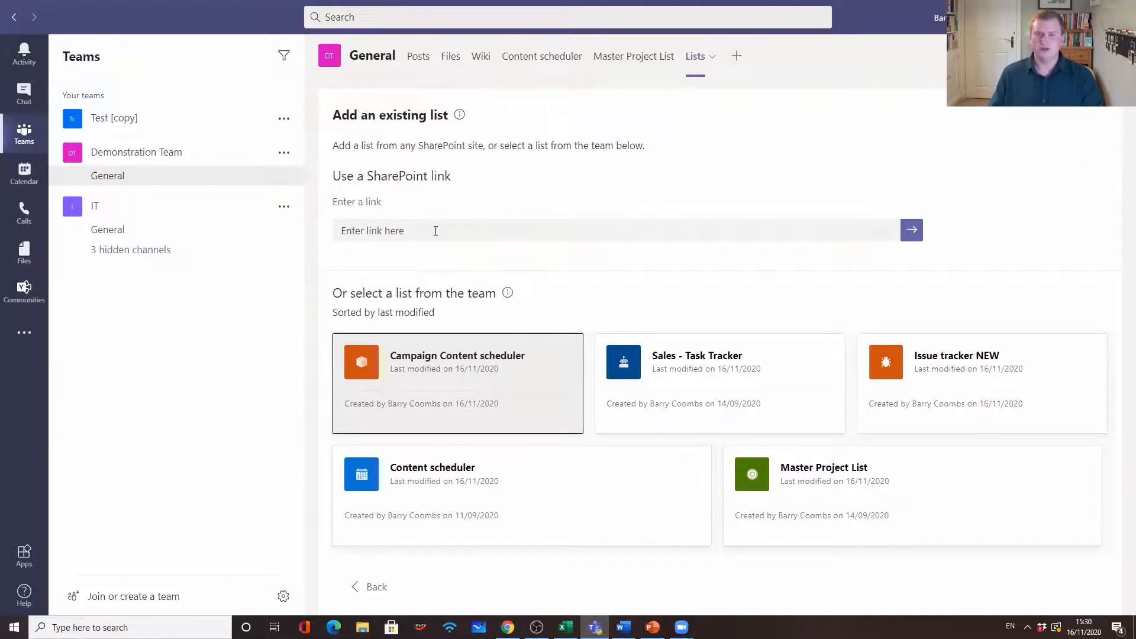
click(432, 370)
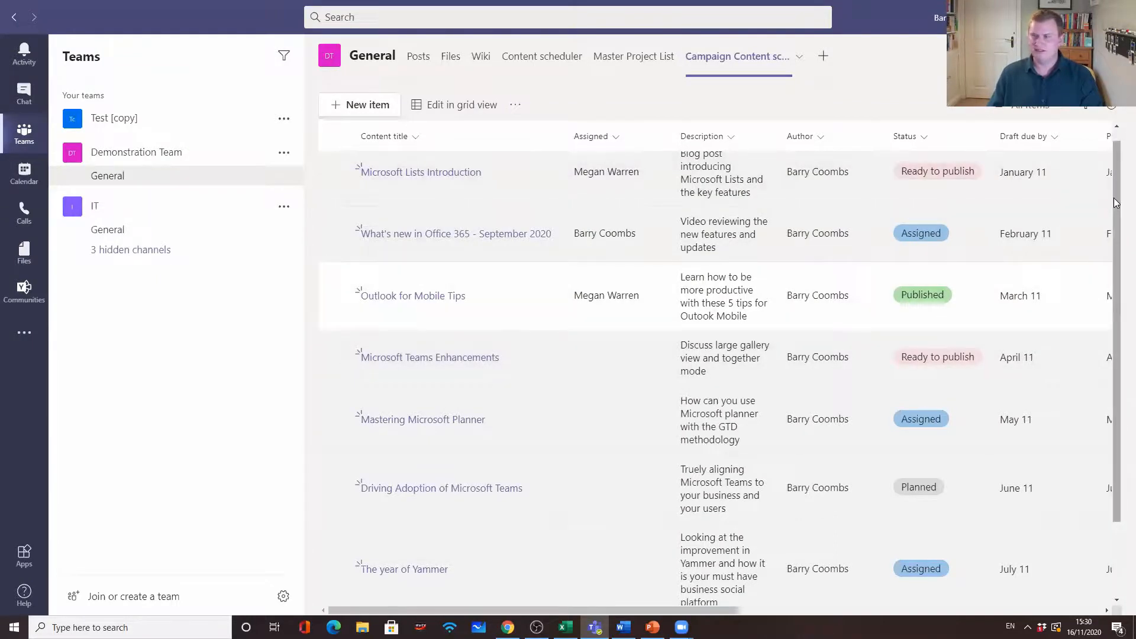
Step: Switch the Campaign Content scheduler to the saved view of a colleague's work
scroll(1119, 223, down, 1)
click(1053, 112)
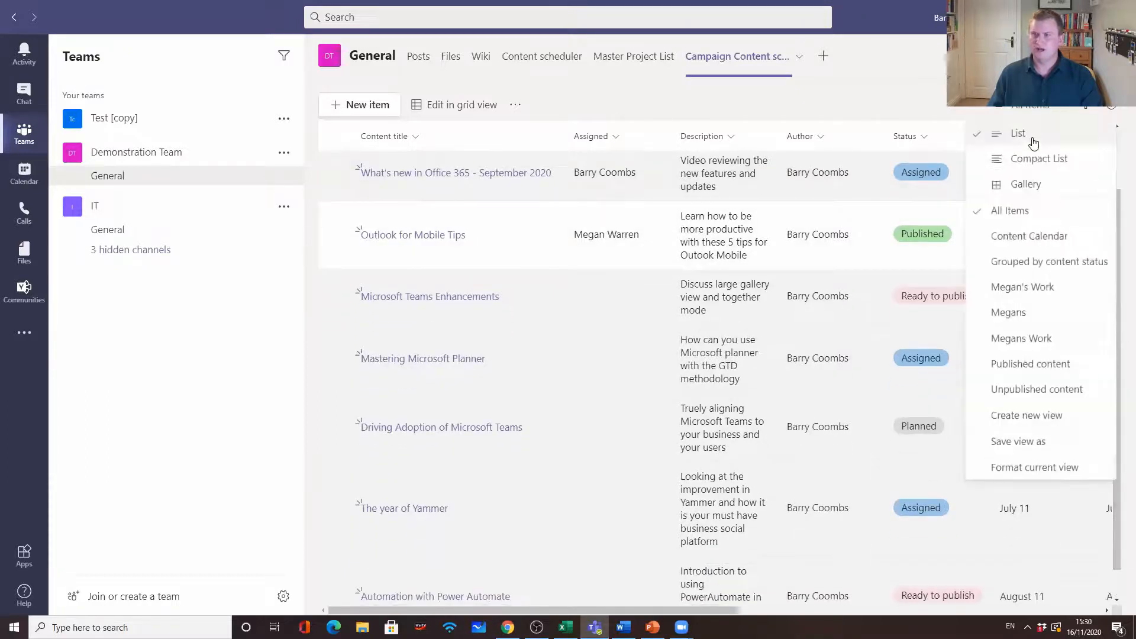
click(1059, 289)
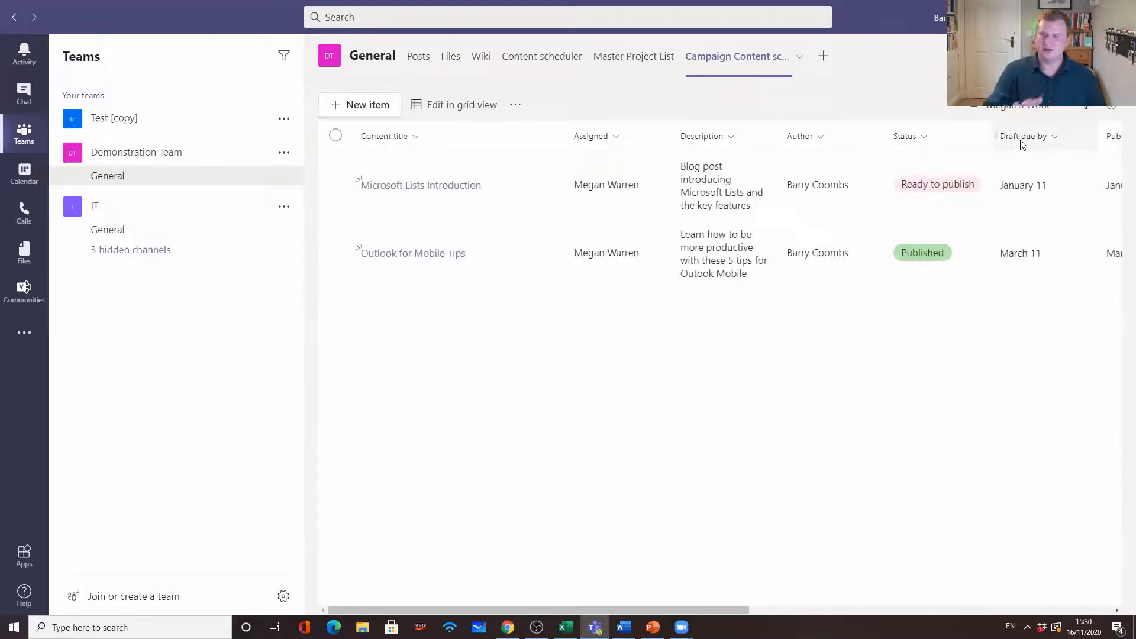
Step: Show the list in the Content Calendar view, go to January 2020 and display the entries for 11 January
click(1035, 110)
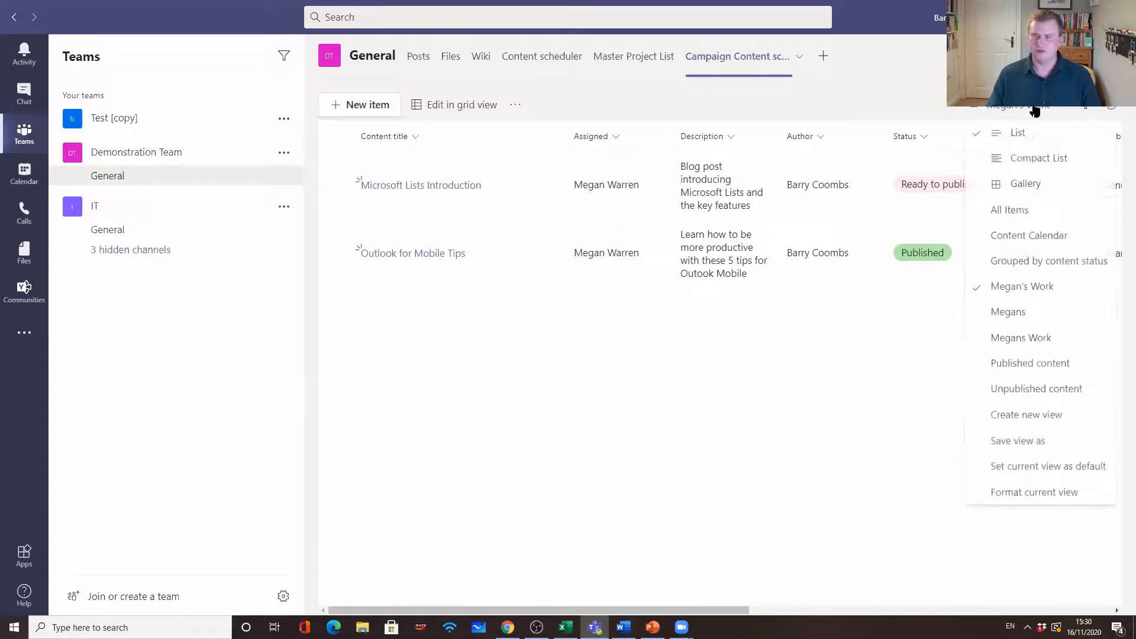
click(1029, 237)
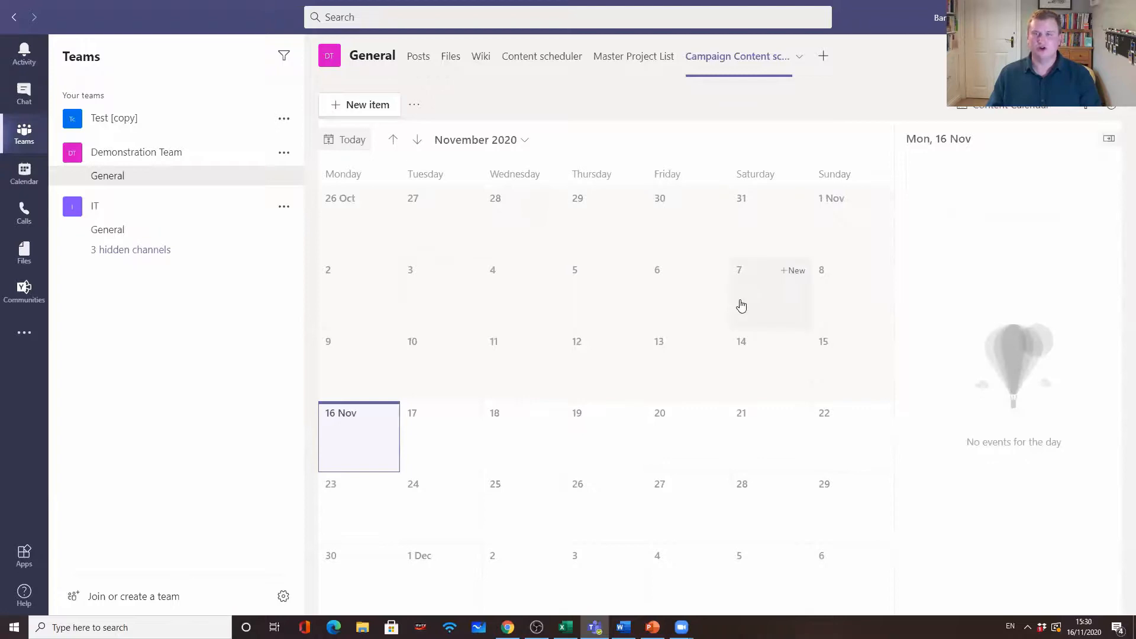
click(513, 142)
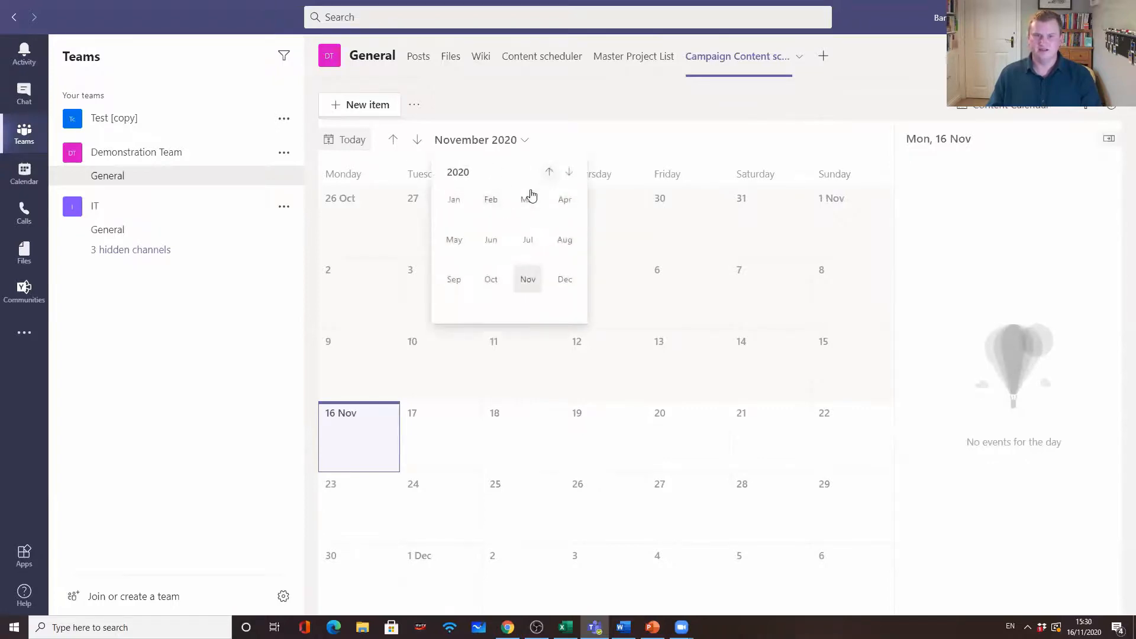
click(460, 204)
click(770, 303)
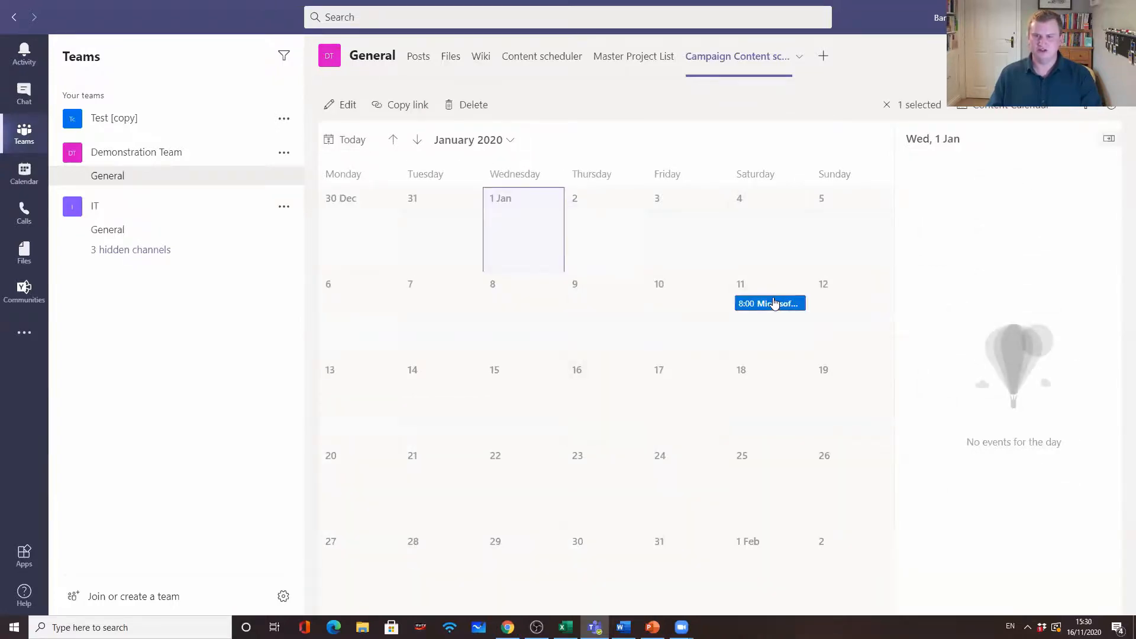
click(756, 291)
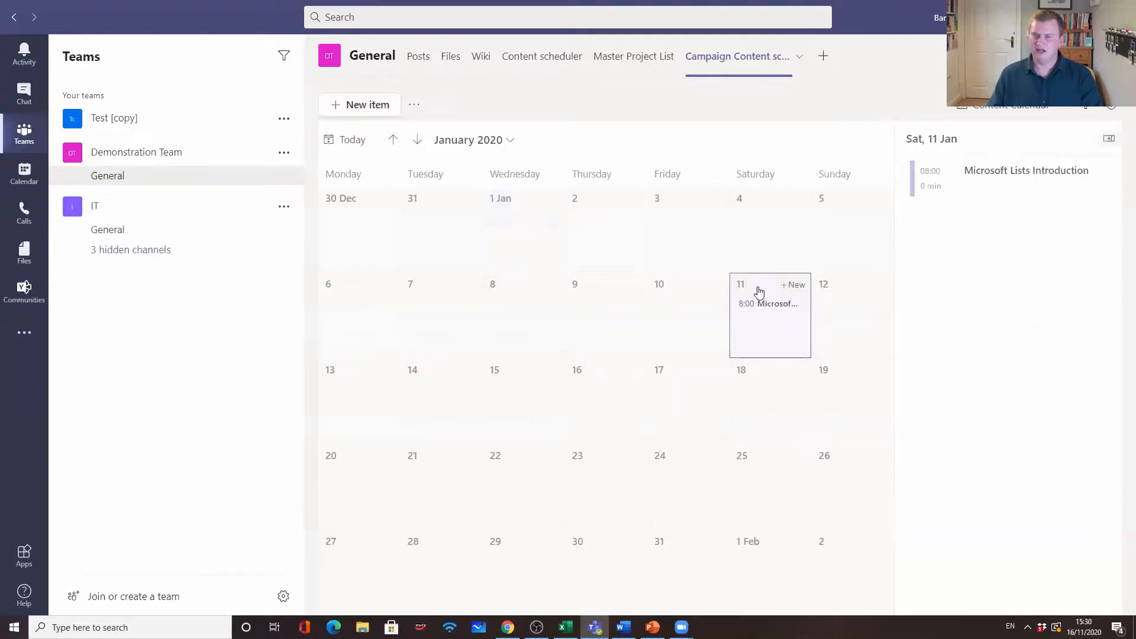
Step: Return the list to the All Items view and move the Author column ahead of Description
click(1045, 112)
click(1031, 158)
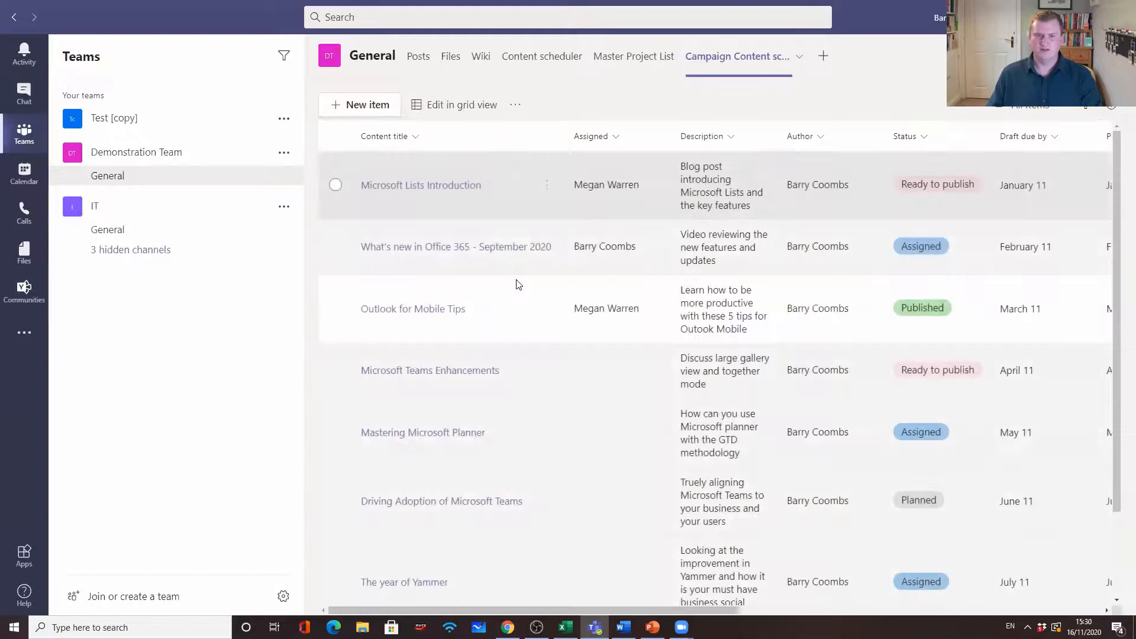
mouse_move(518, 608)
mouse_down()
mouse_move(649, 610)
mouse_move(502, 614)
mouse_up()
drag(805, 143, 662, 140)
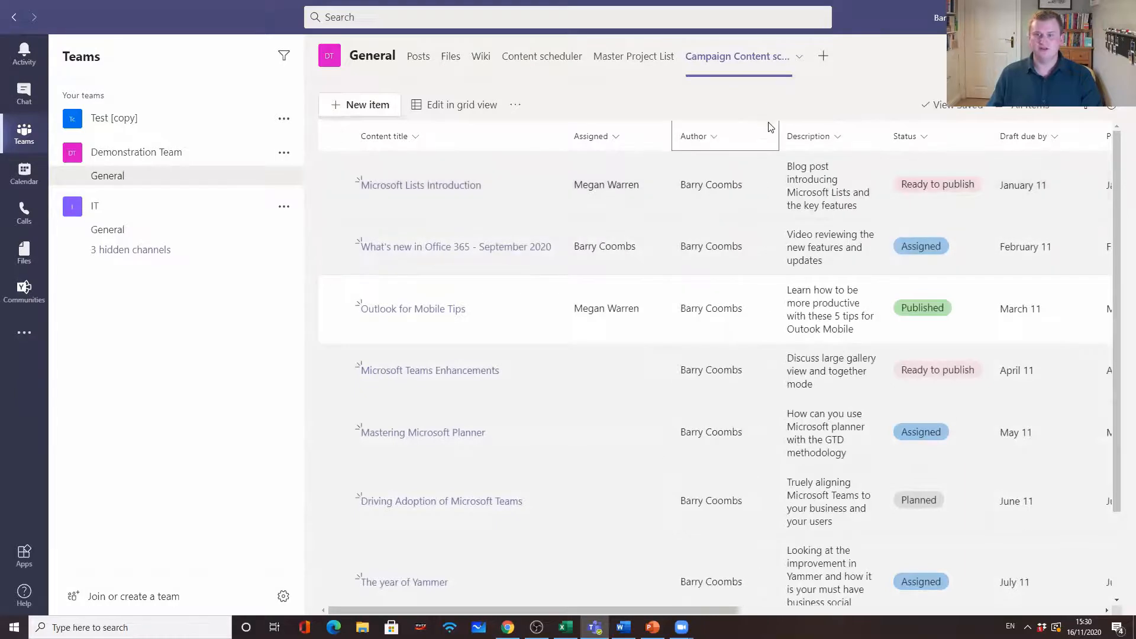
Step: Open the "What's new in Office 365 - September 2020" item and display its conversation pane
click(473, 252)
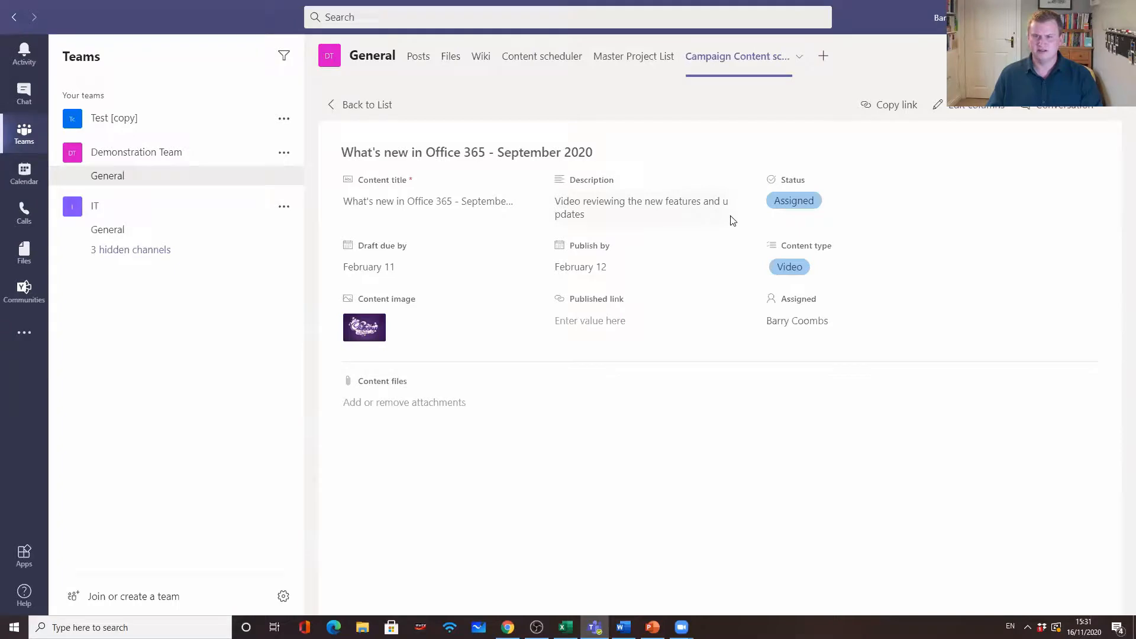
click(1035, 108)
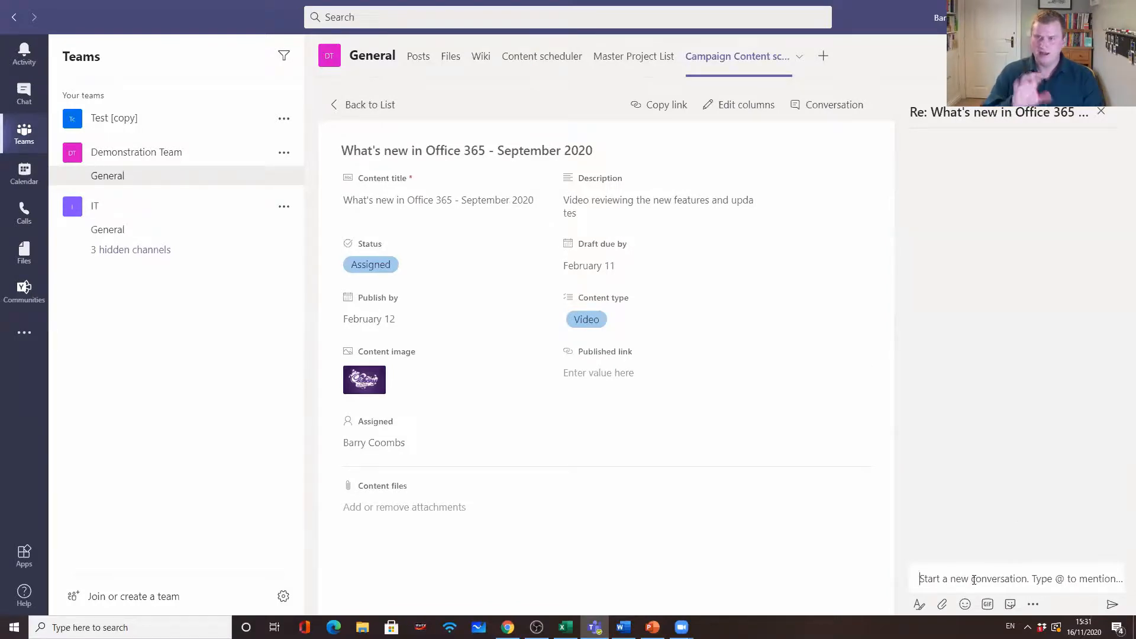
click(1101, 112)
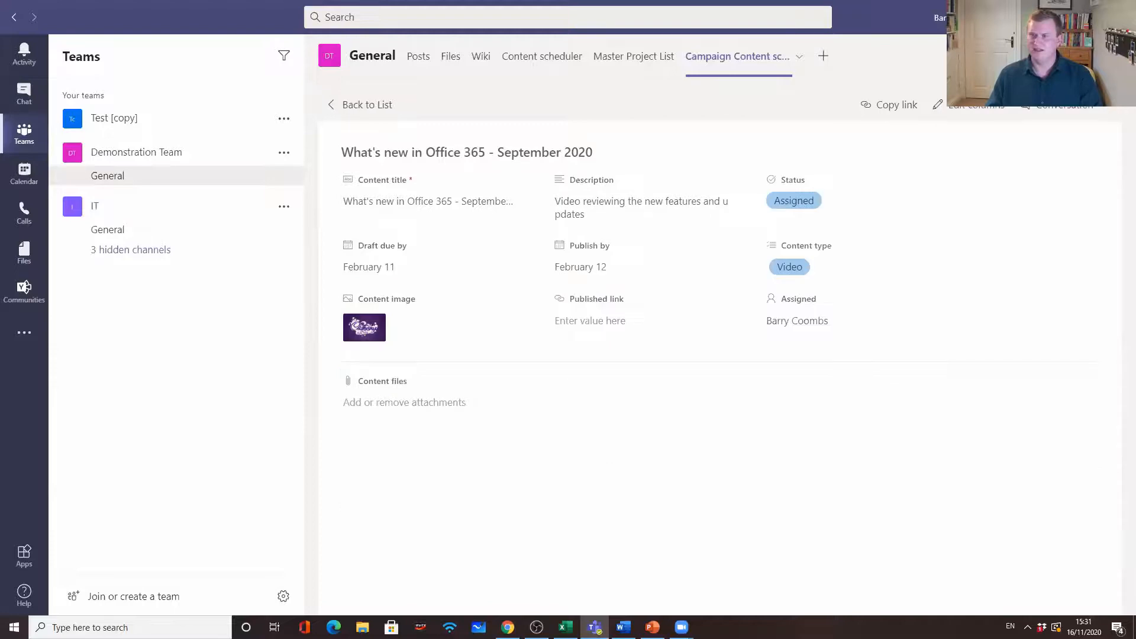
click(1054, 116)
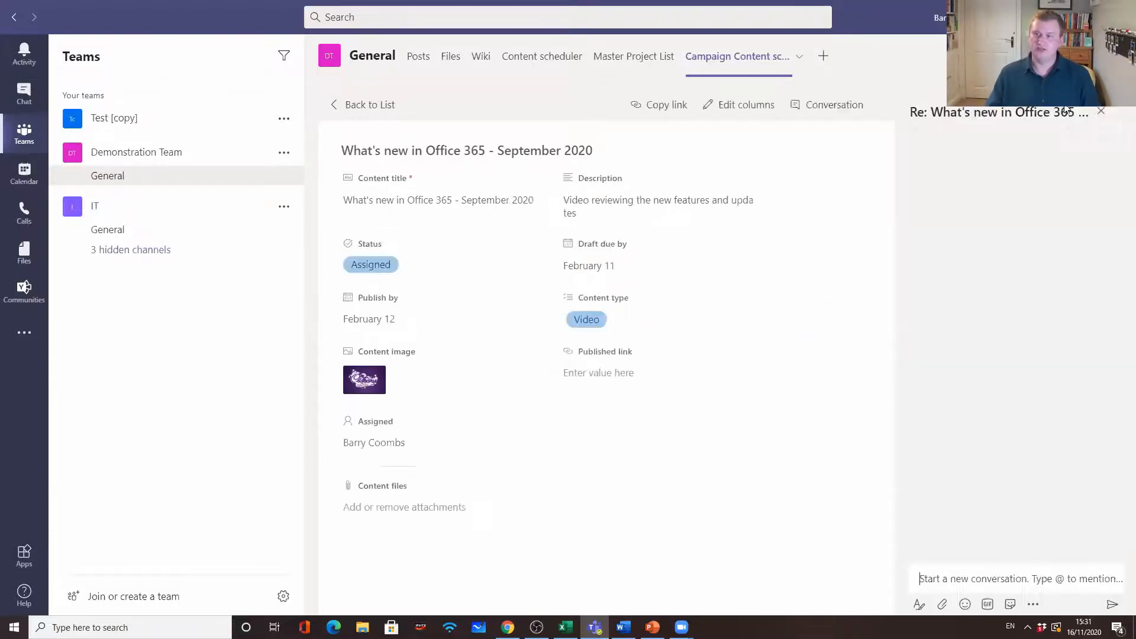
Step: Post a message mentioning the colleague: "when you complete this task please can you add some information about Microsoft Lists"
click(952, 580)
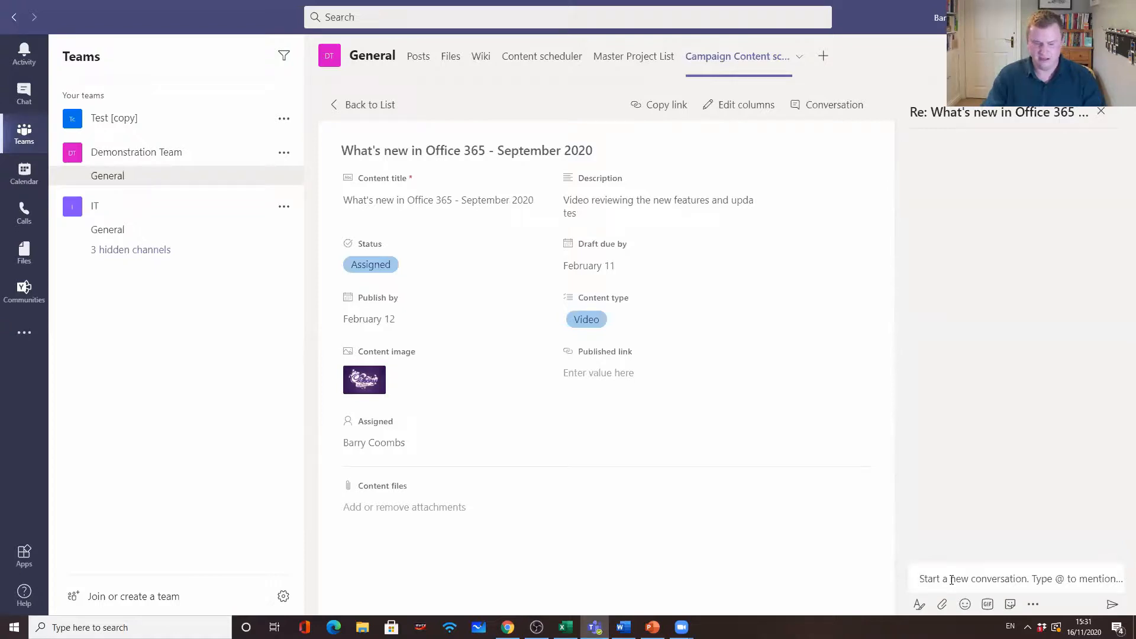
text(")
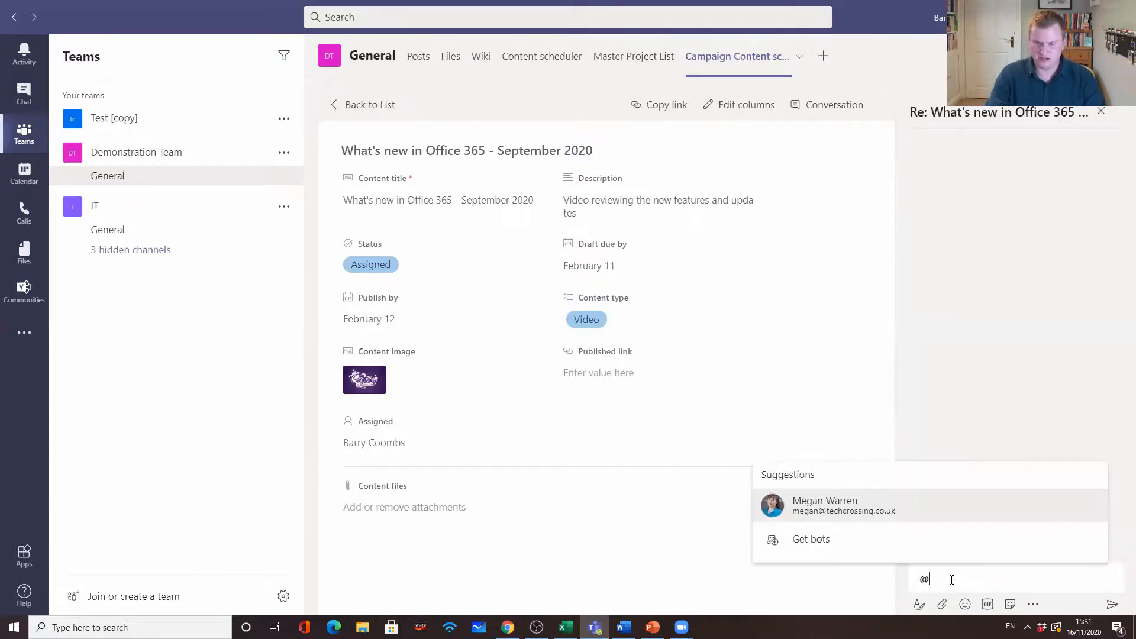
text(meg)
key(Return)
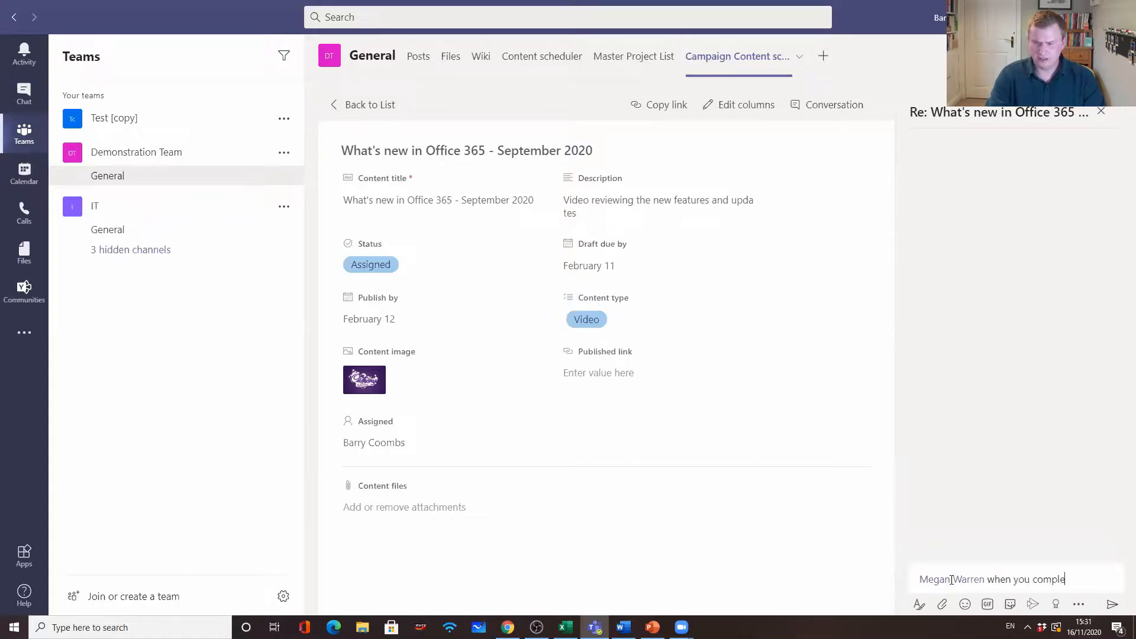
text(please can you add some)
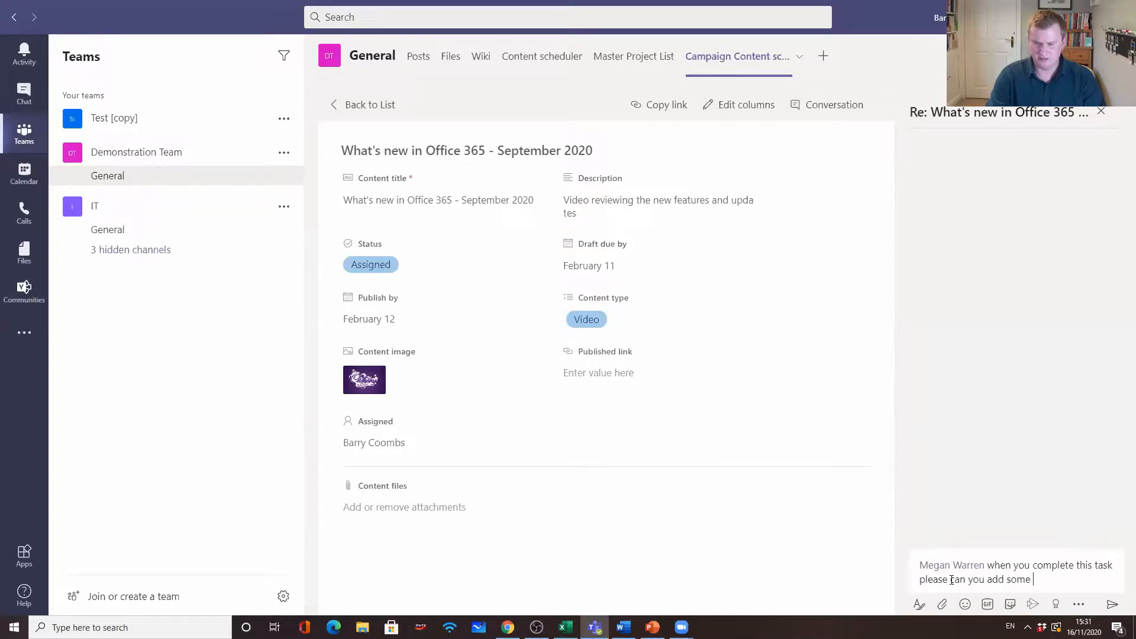
text(about Microsoft Lists)
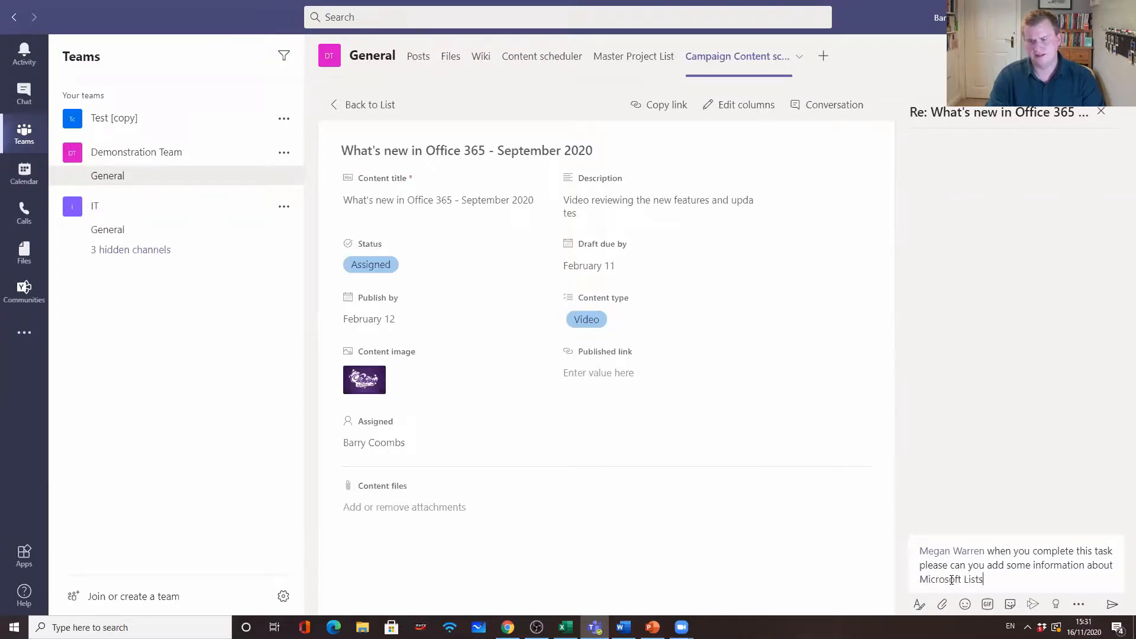
key(Return)
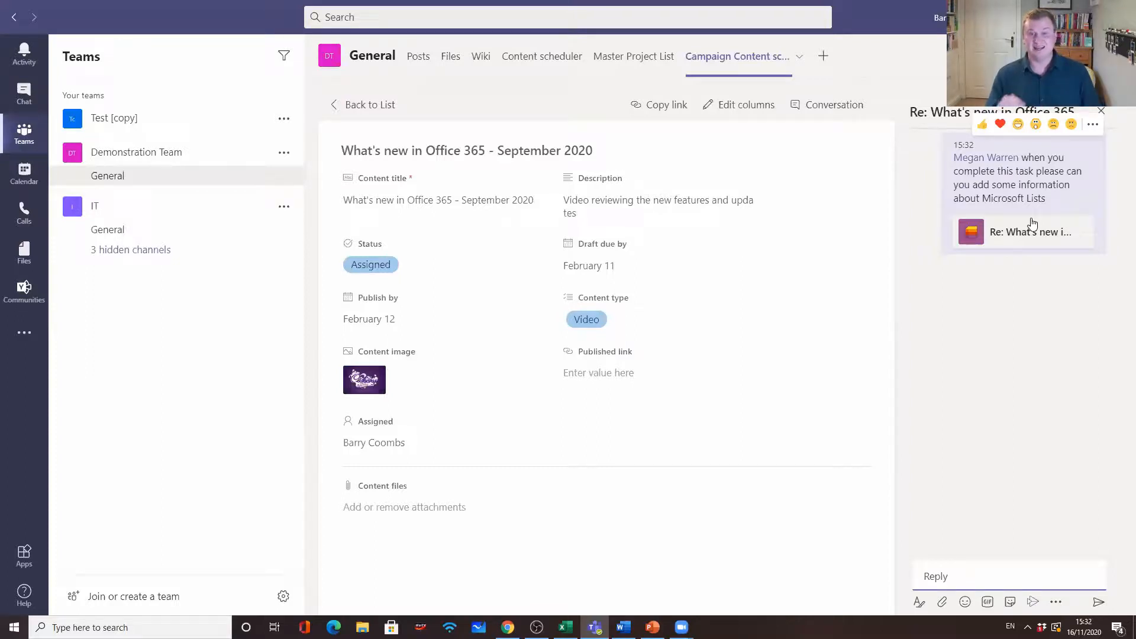
Step: Go to the channel's posts and start a reply to the "What's new in Office 365 - September 2020" conversation
click(419, 57)
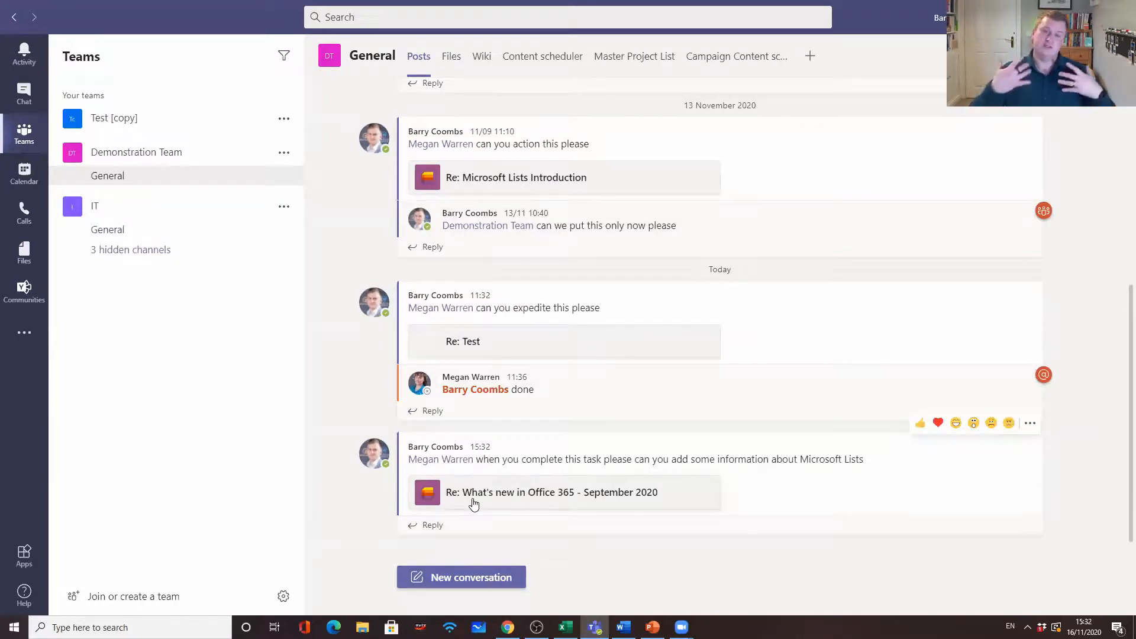
click(432, 525)
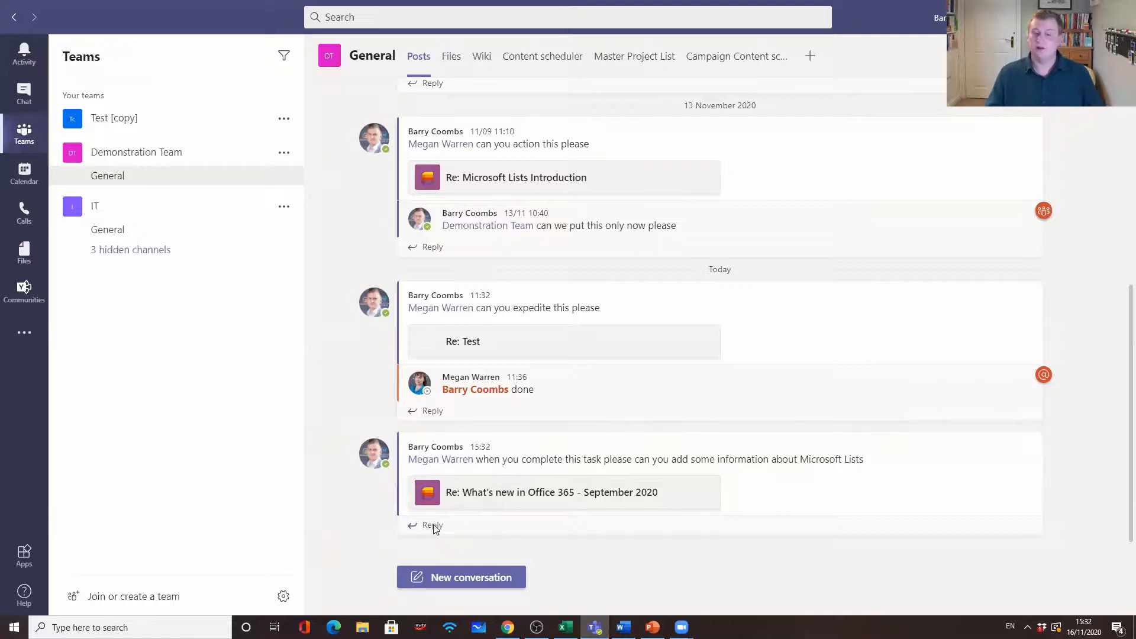
text(@ba)
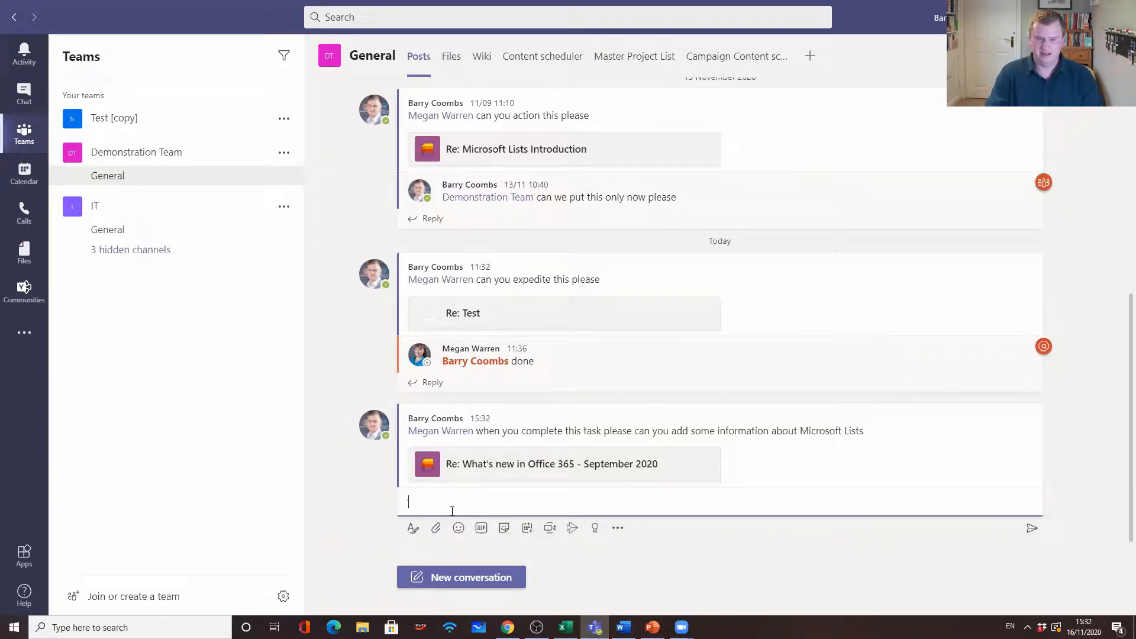
text(rry)
key(ctrl+a)
key(BackSpace)
Step: Send the reply "I have now compelted this" mentioning Demonstration Team, and return to the Campaign Content scheduler list
text(@)
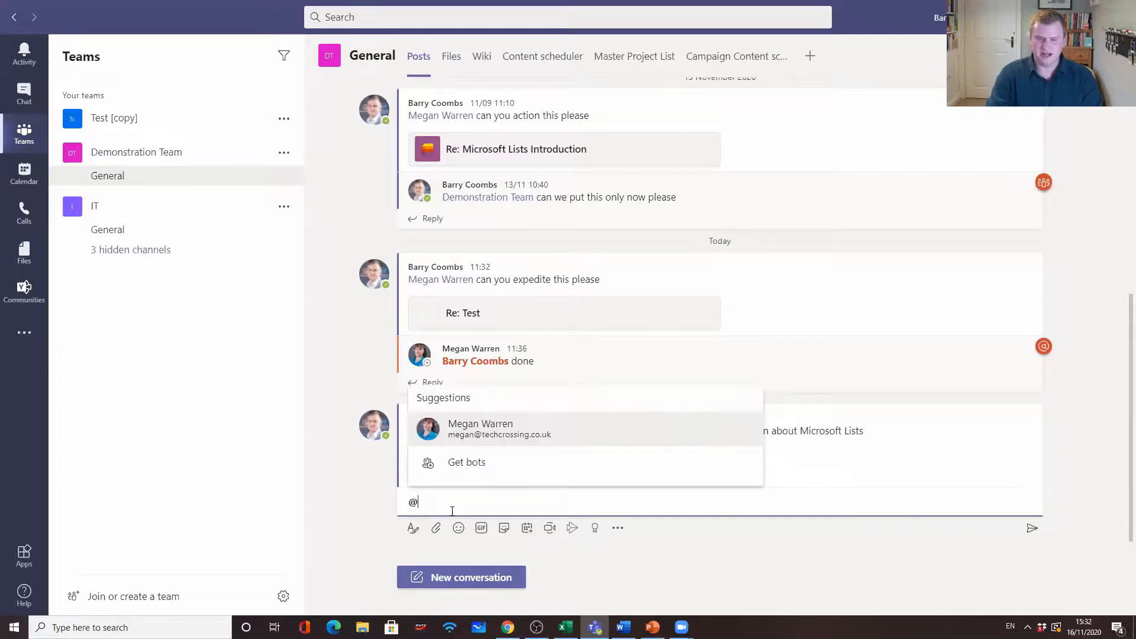
text(team)
key(Return)
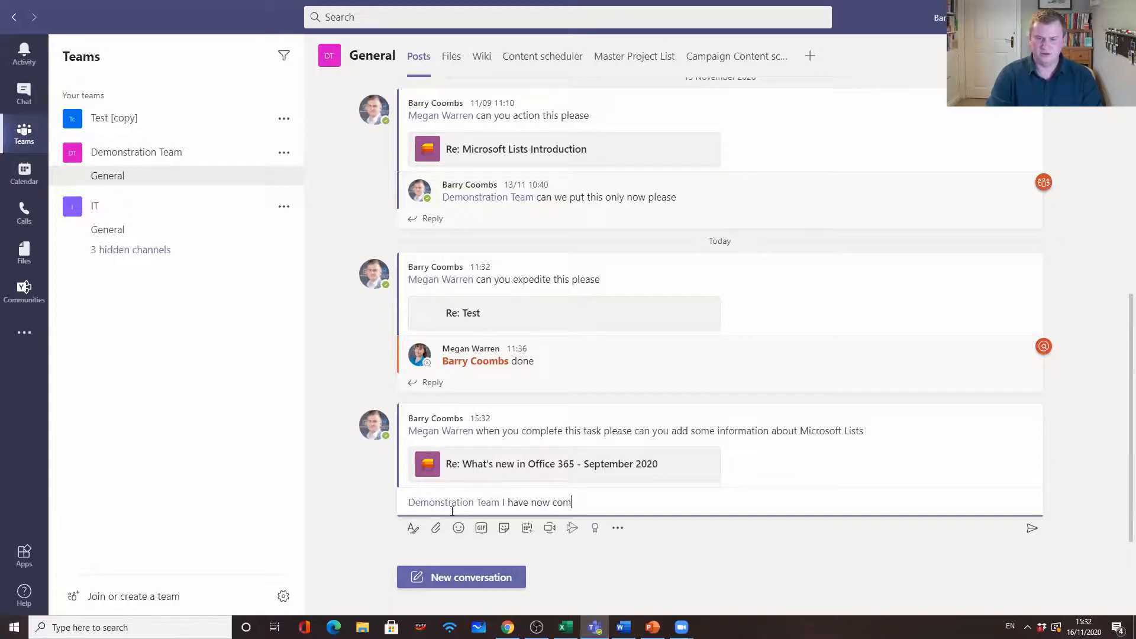
text(I have now compelted this)
key(Return)
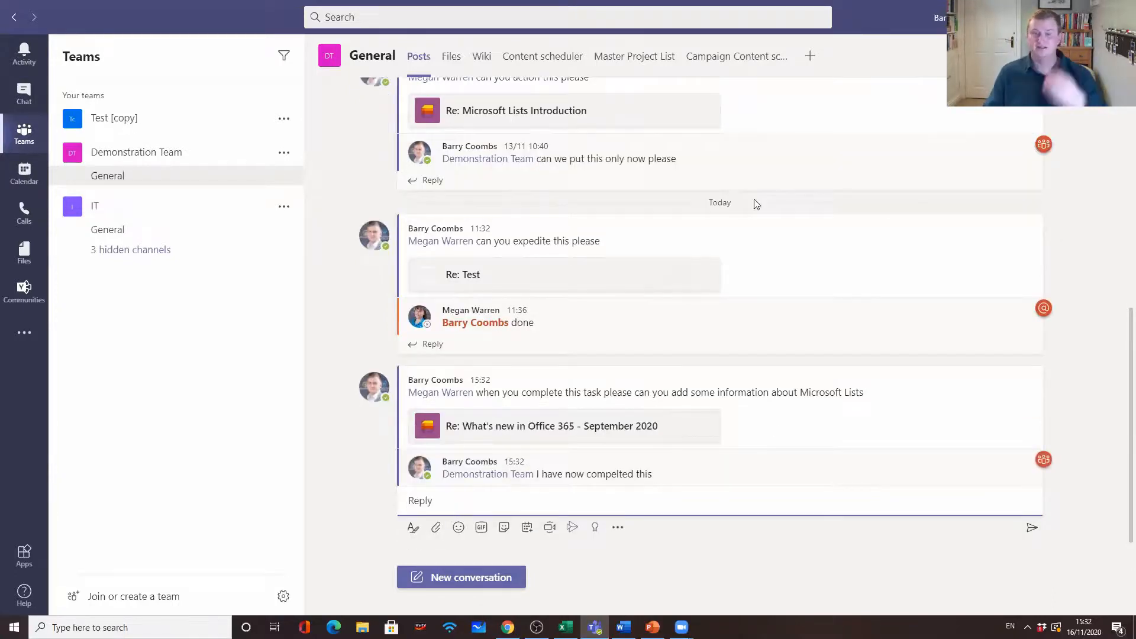
click(734, 59)
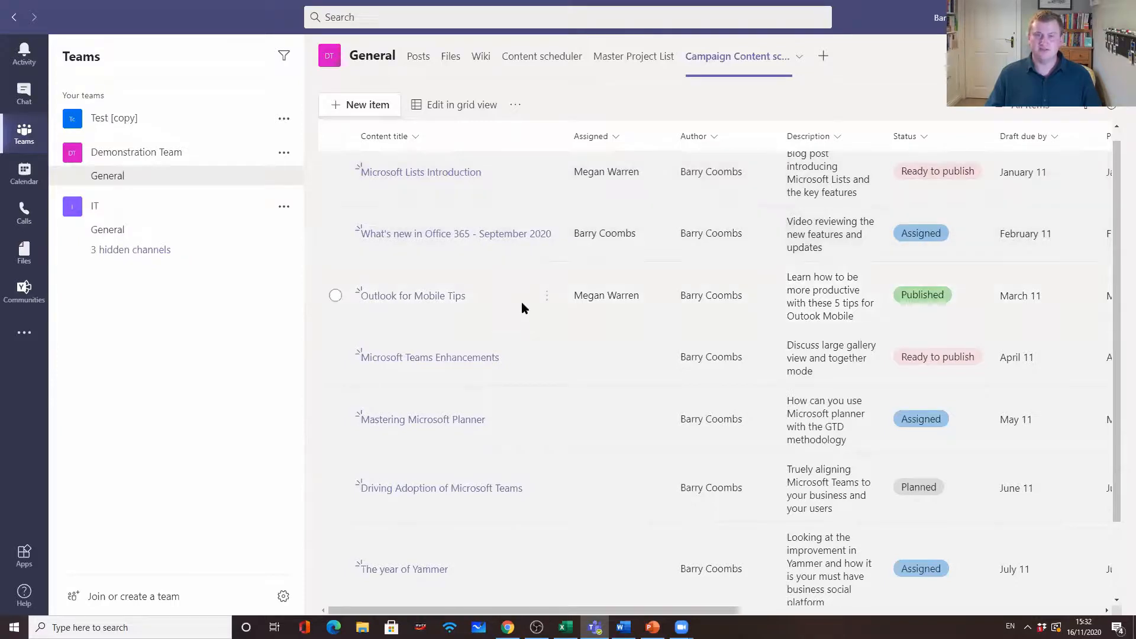
Step: Open the "Microsoft Lists Introduction" item and set its status to Assigned
double_click(966, 192)
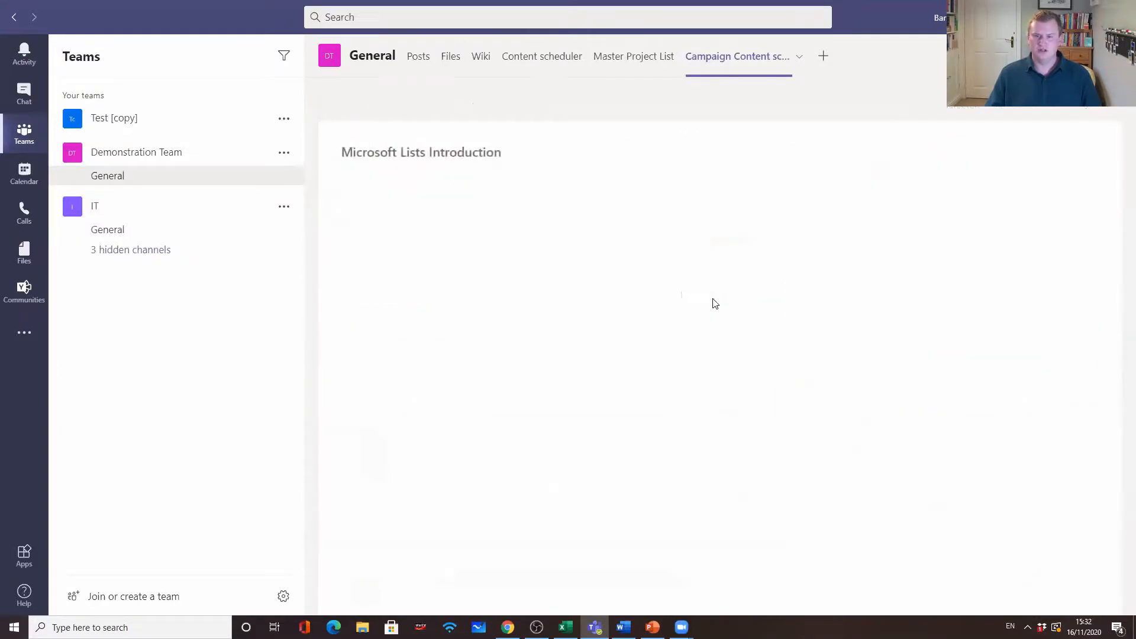
click(793, 201)
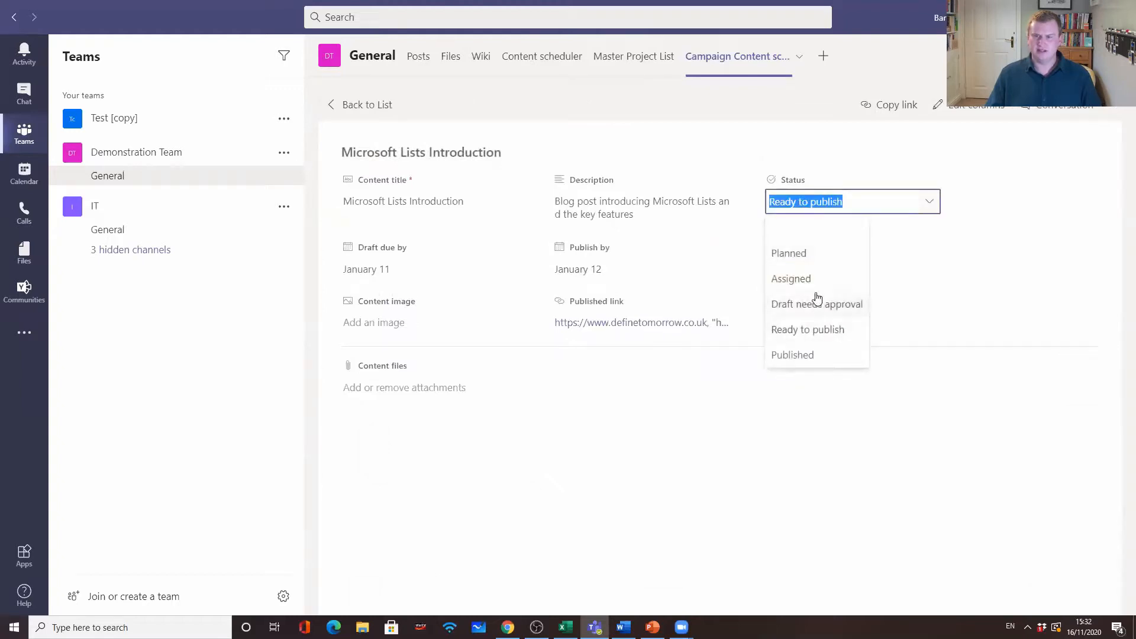
click(815, 280)
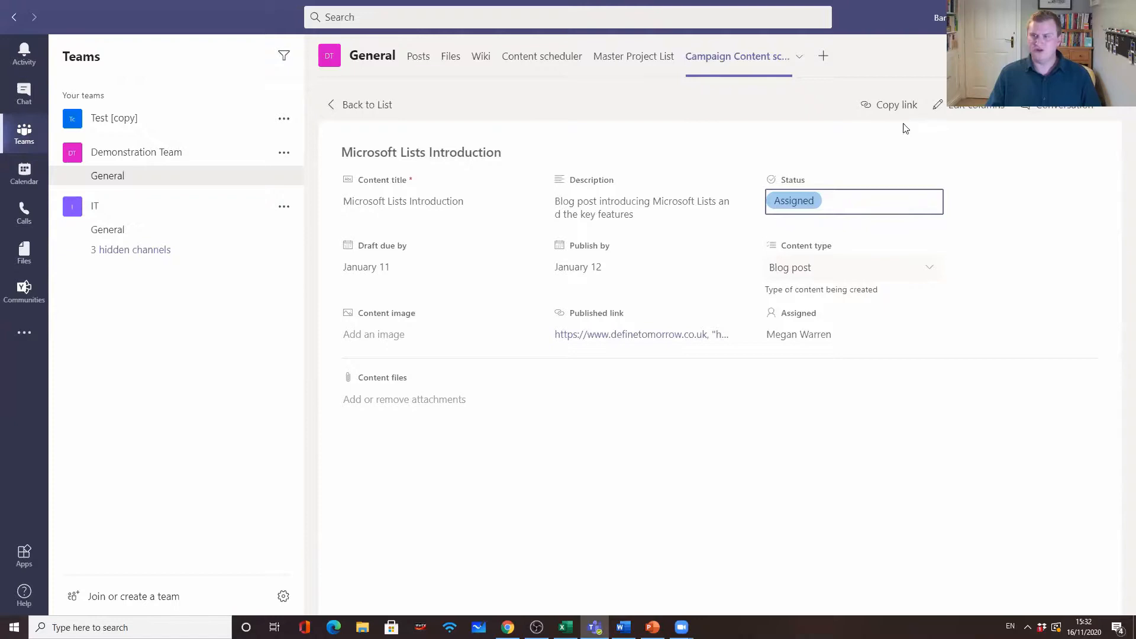
Step: Try to hide the Assigned and Content image columns in the item form, viewing Content image's move and conditional formula options
click(954, 108)
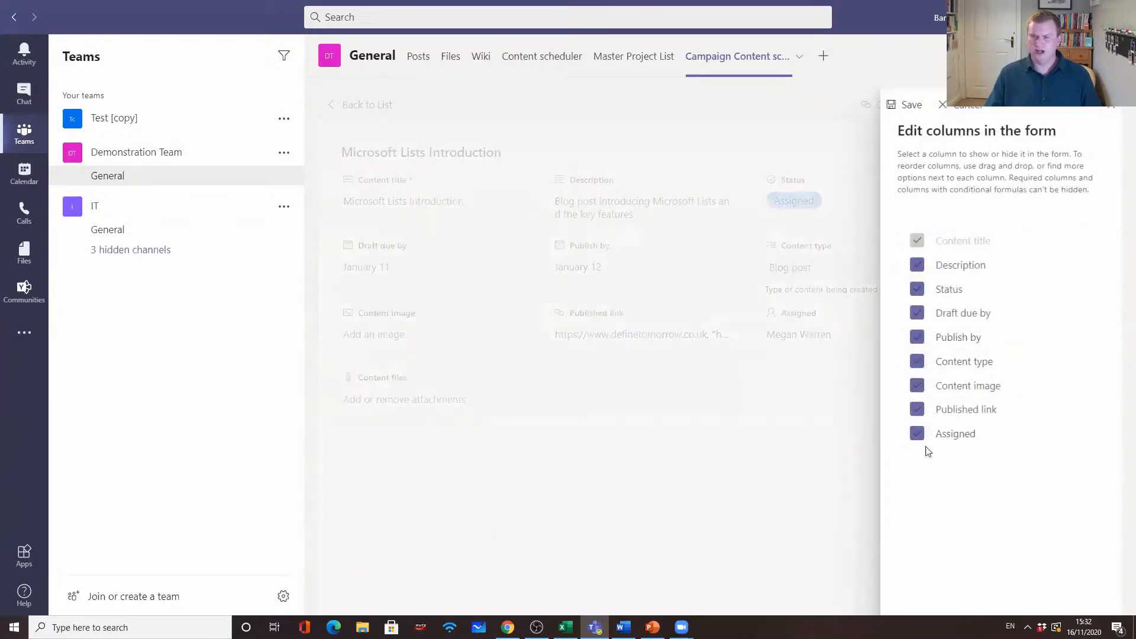
click(918, 433)
click(919, 388)
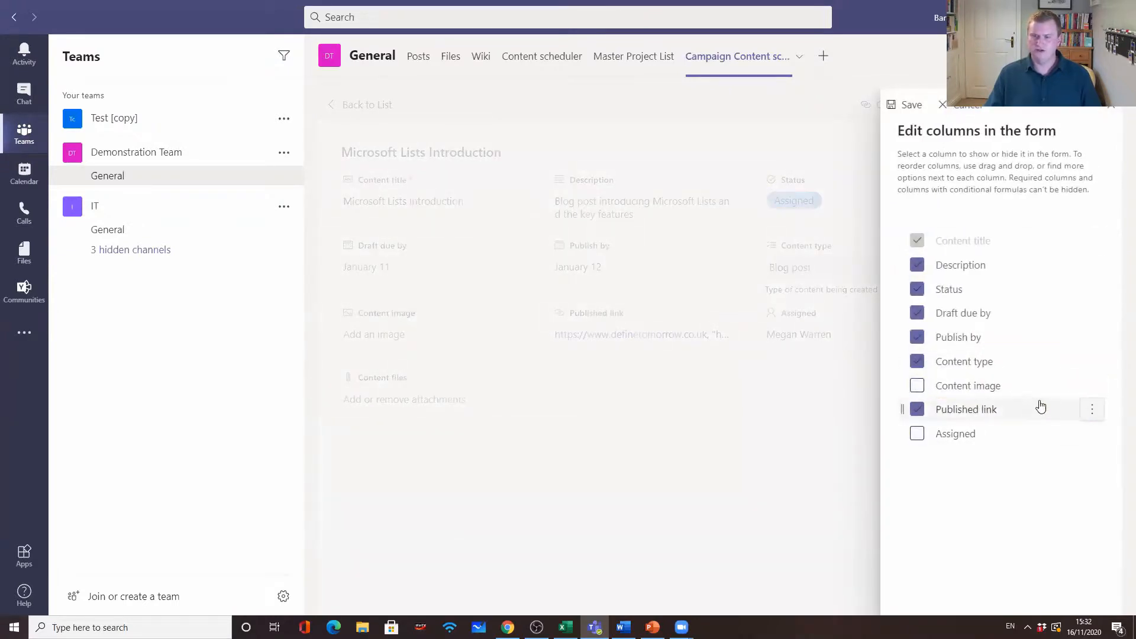
click(1092, 386)
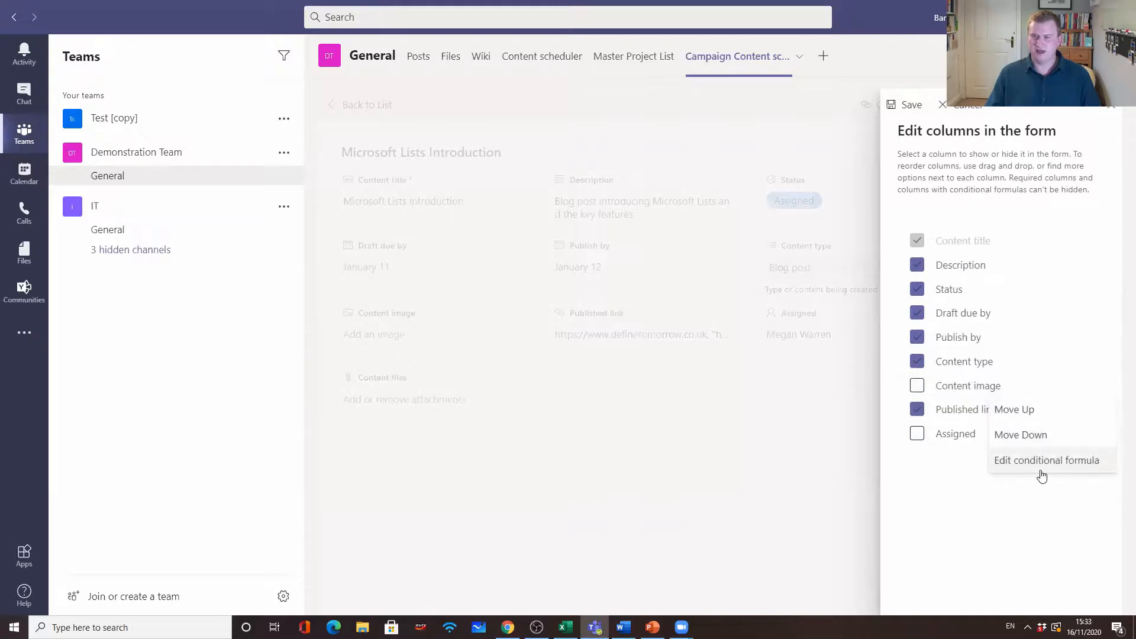
click(758, 453)
click(906, 107)
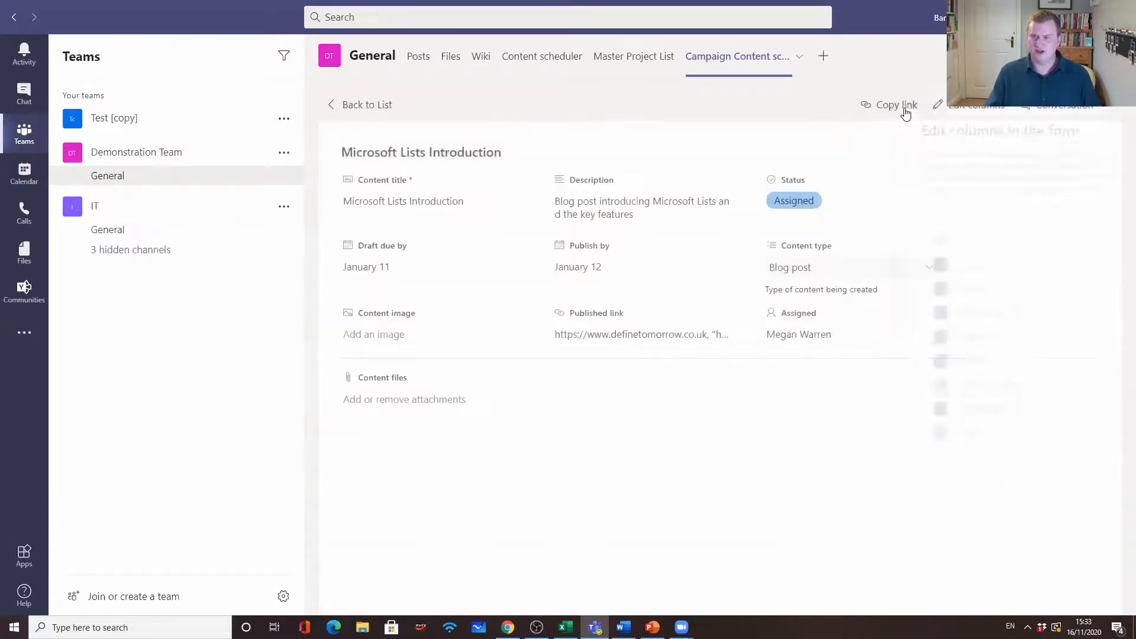
Step: Recheck which columns are shown in the item form, close the column settings and return to the Campaign Content scheduler list
click(960, 106)
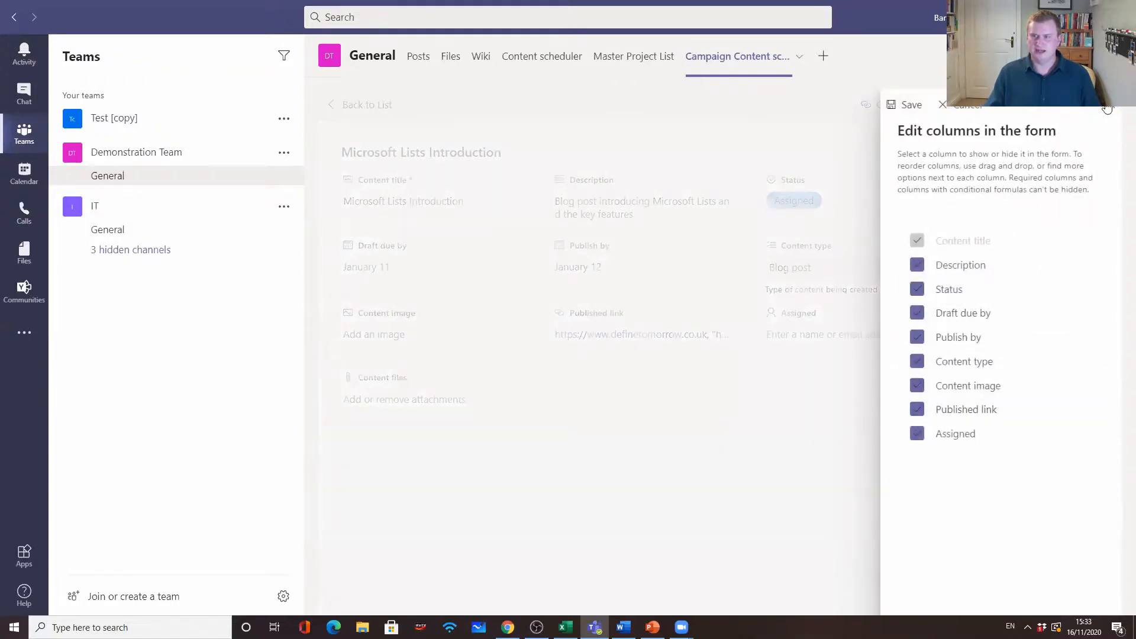
click(1107, 109)
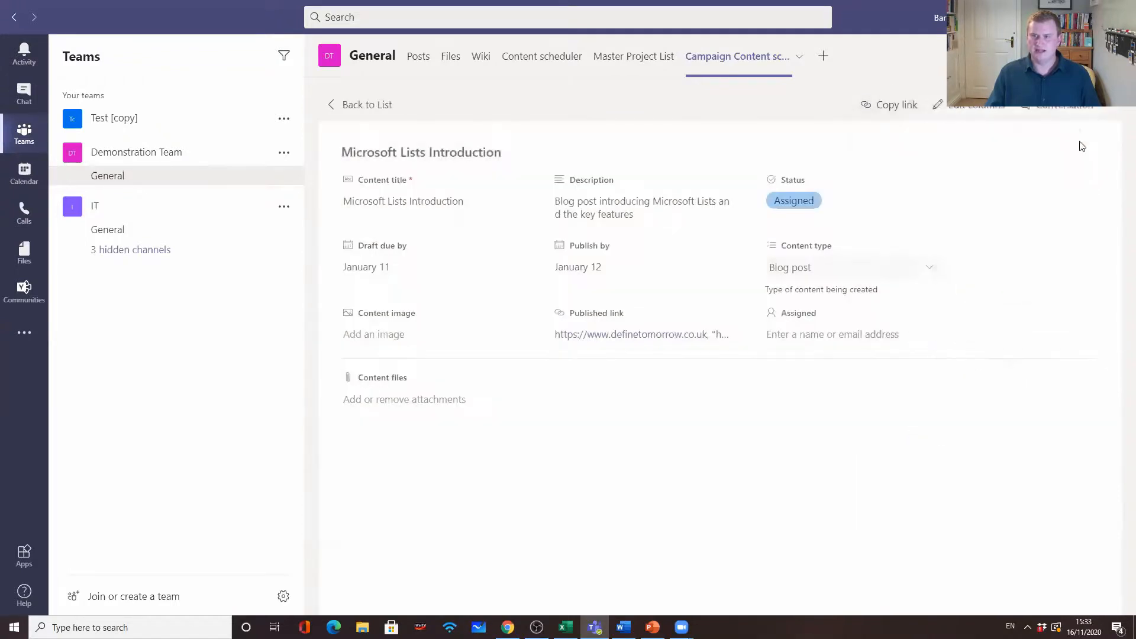
click(362, 107)
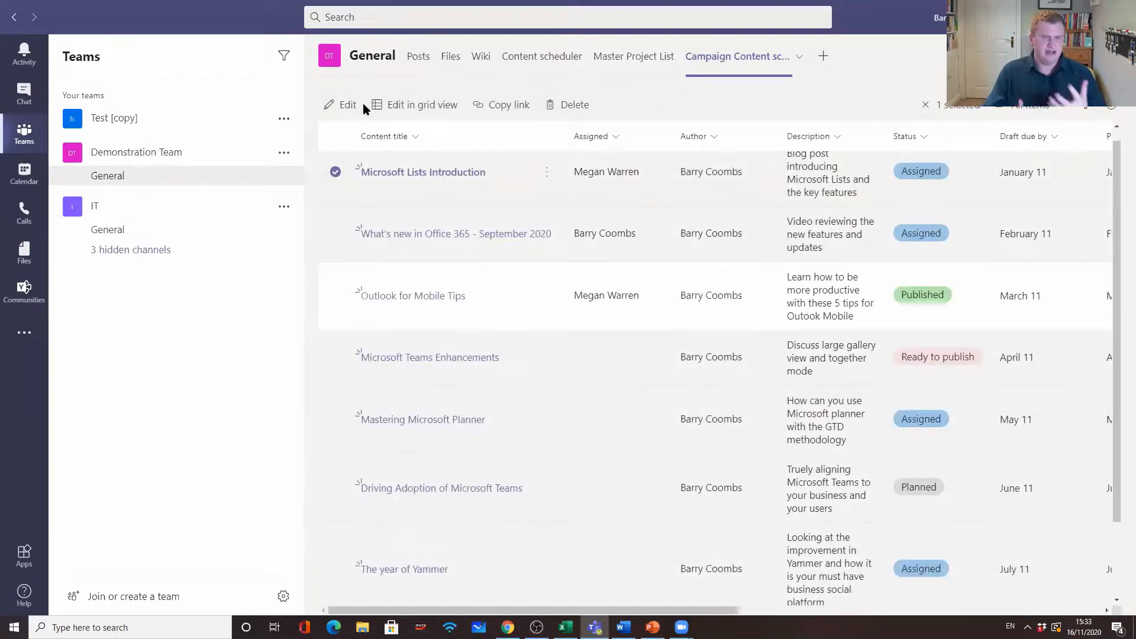